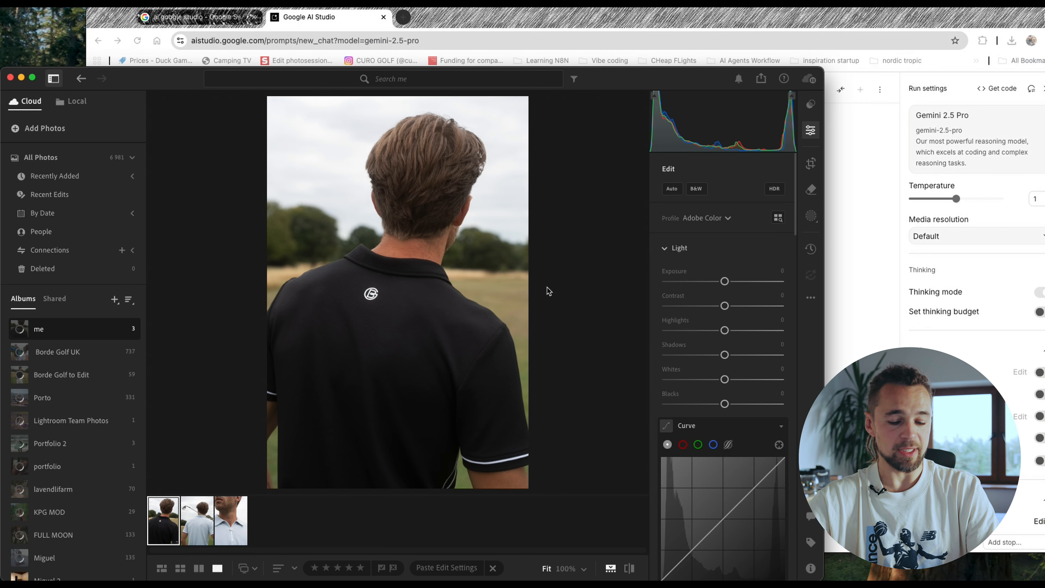
- Capture the whole golf polo photo to the clipboard as a screenshot and switch to Google AI Studio in the browser
{"action": "key", "text": "super+shift+4"}
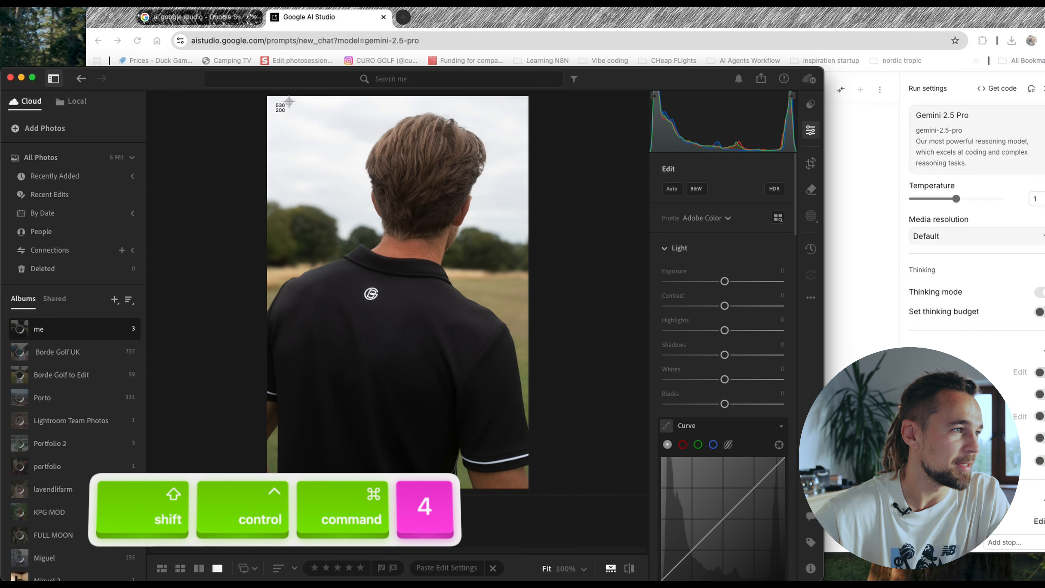
{"action": "left_click_drag", "start_coordinate": [266, 96], "coordinate": [534, 494]}
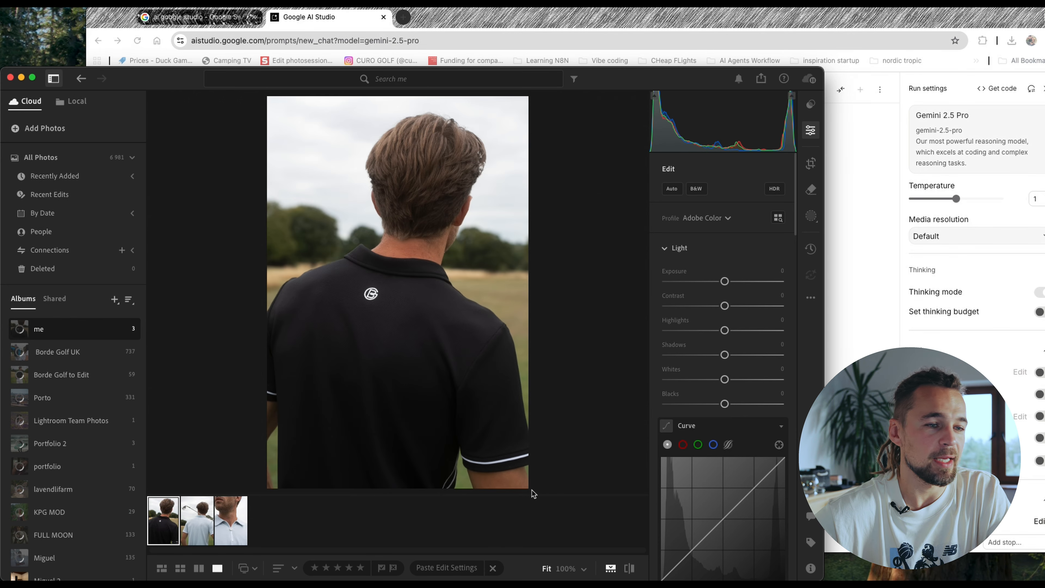
{"action": "left_click", "coordinate": [878, 272]}
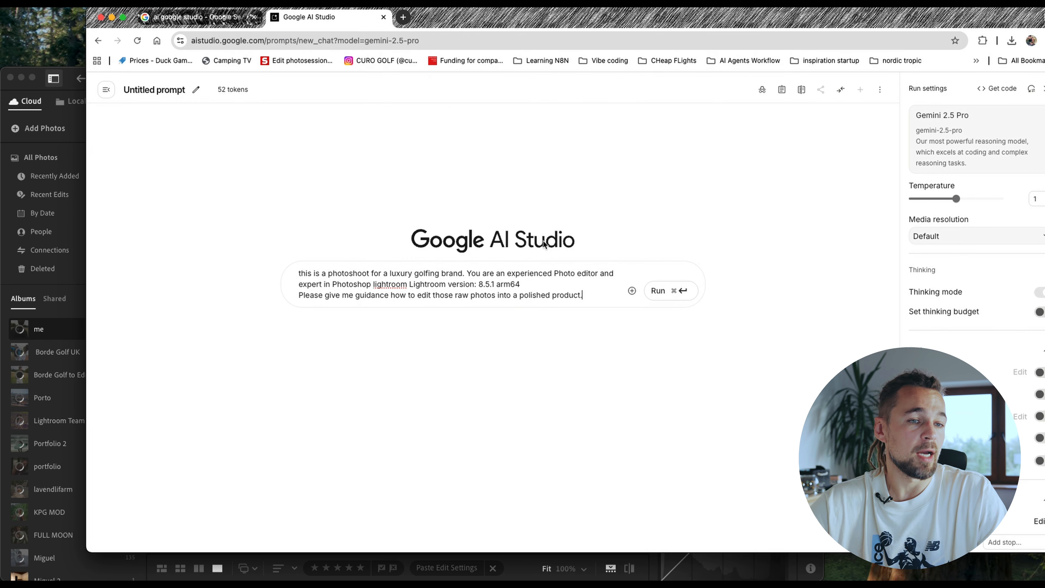
- Move the browser window so the run settings are fully visible and choose Gemini 2.5 Pro as the model
{"action": "left_click_drag", "start_coordinate": [657, 15], "coordinate": [604, 16]}
{"action": "left_click", "coordinate": [855, 132]}
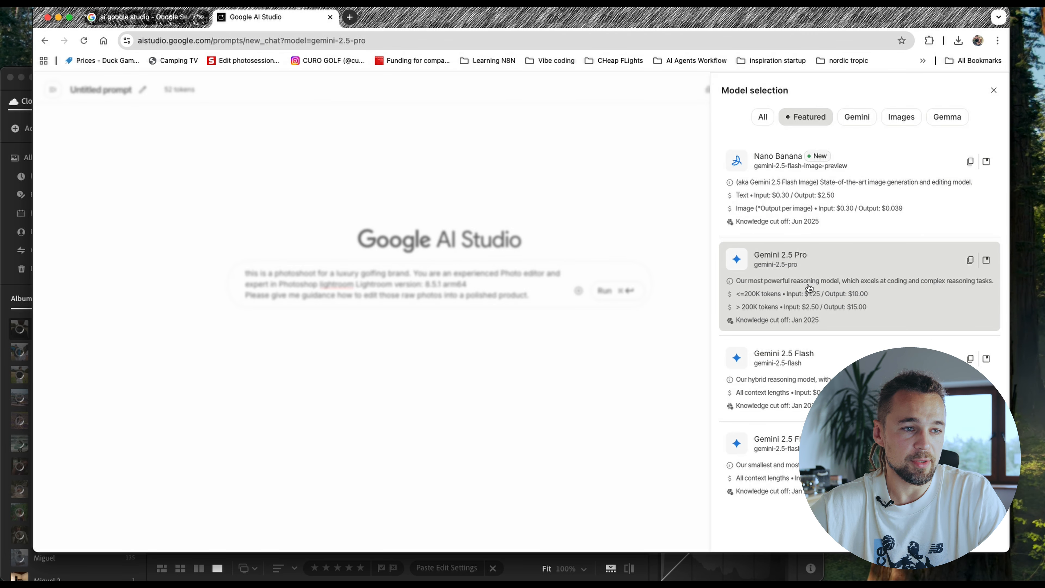
{"action": "left_click", "coordinate": [824, 295]}
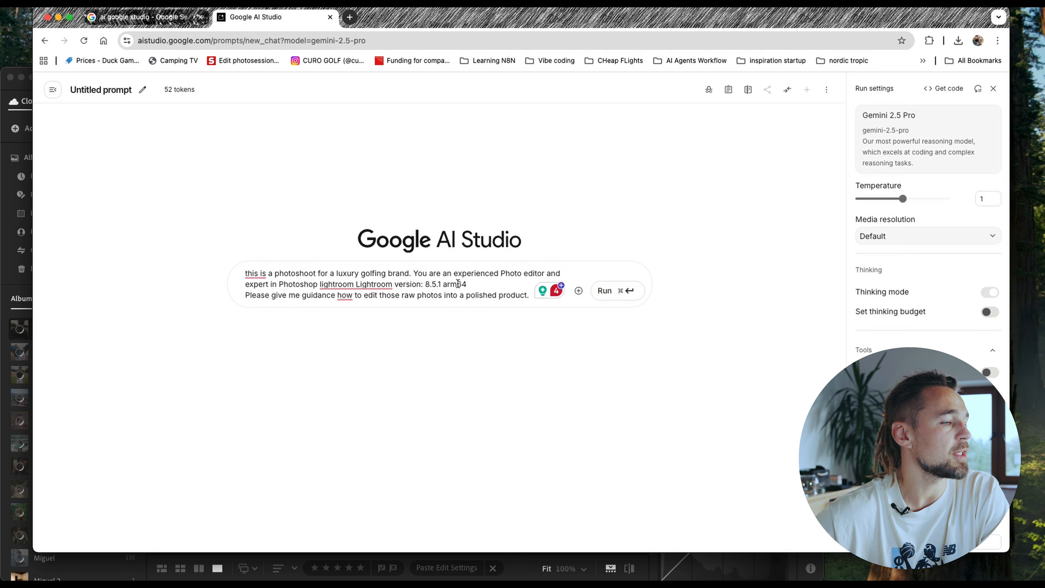
- Attach the copied photo screenshot to the prompt asking for Lightroom editing guidance and run the prompt
{"action": "mouse_move", "coordinate": [387, 284]}
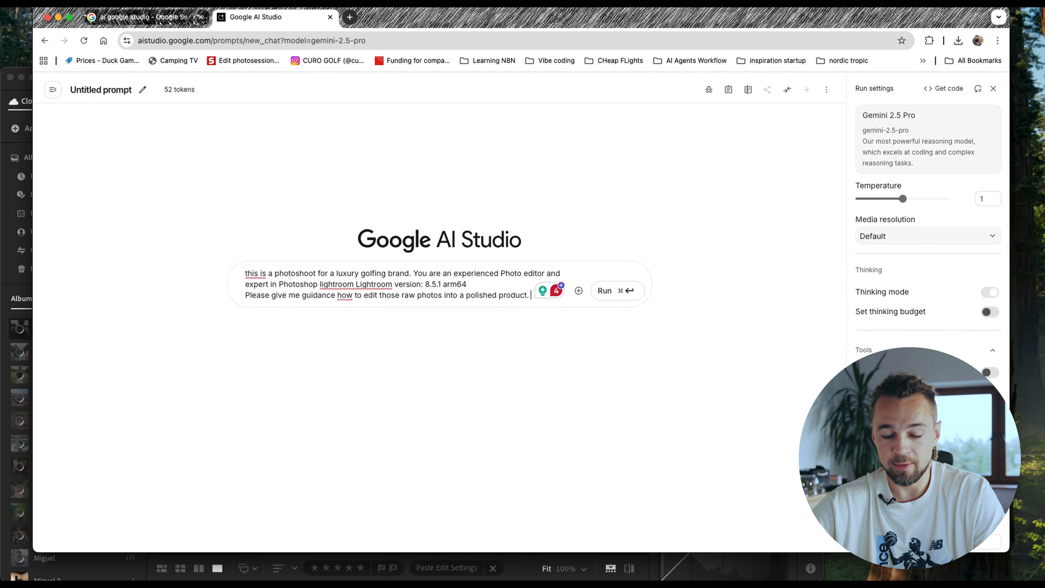
{"action": "key", "text": "super+v"}
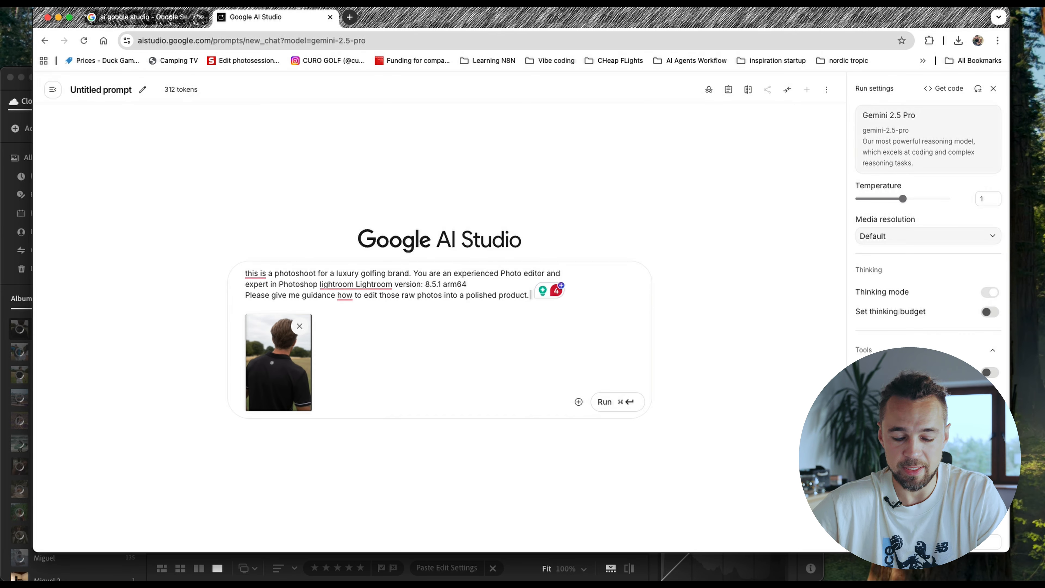
{"action": "key", "text": "super+Return"}
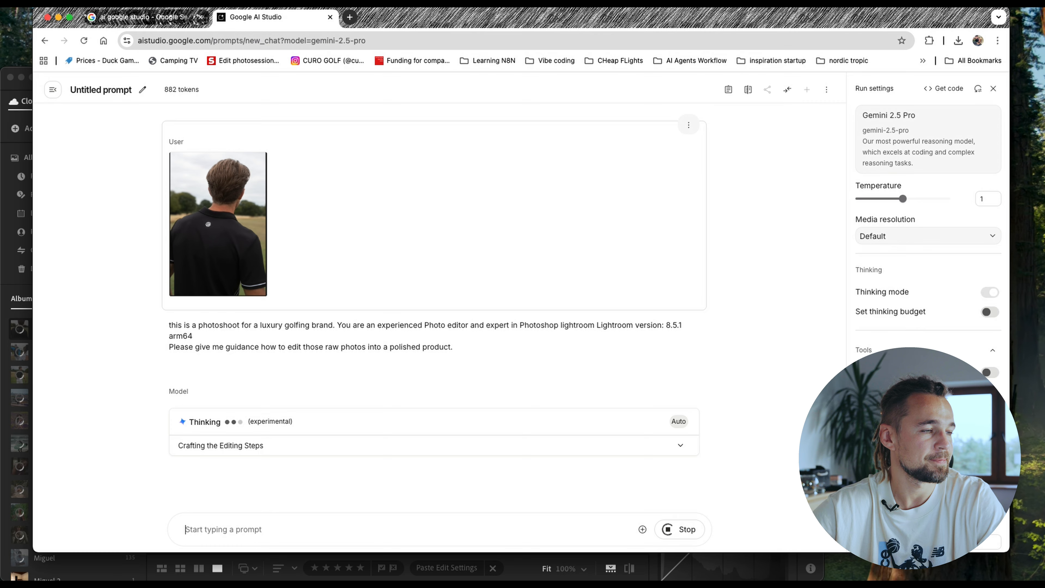
- Read the generated editing guide from its introduction and Vision & Goal through the Step 1 basic panel adjustments
{"action": "scroll", "coordinate": [293, 348], "scroll_direction": "up", "scroll_amount": 10}
{"action": "scroll", "coordinate": [293, 348], "scroll_direction": "up", "scroll_amount": 10}
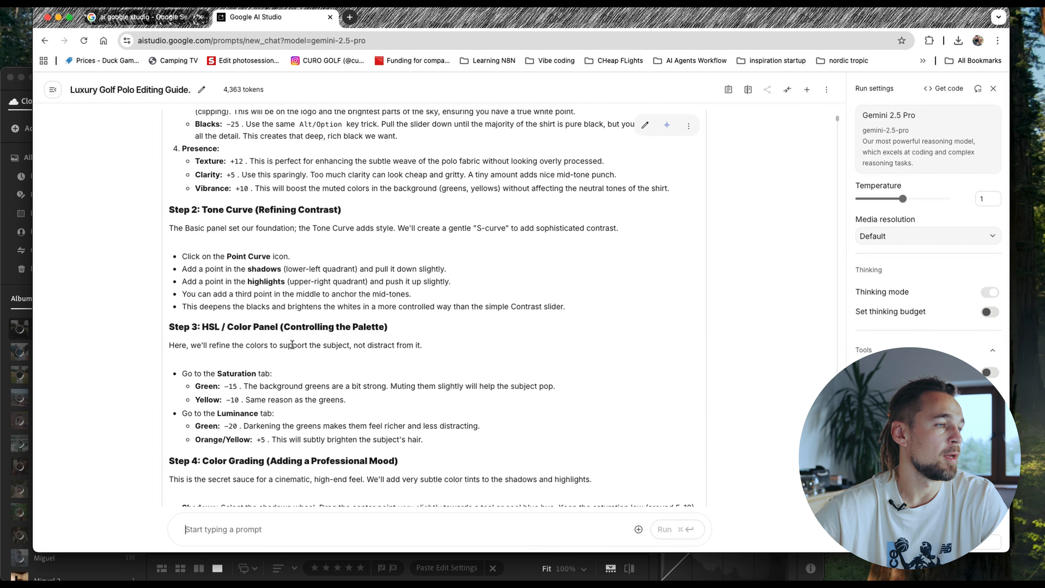
{"action": "scroll", "coordinate": [292, 344], "scroll_direction": "up", "scroll_amount": 5}
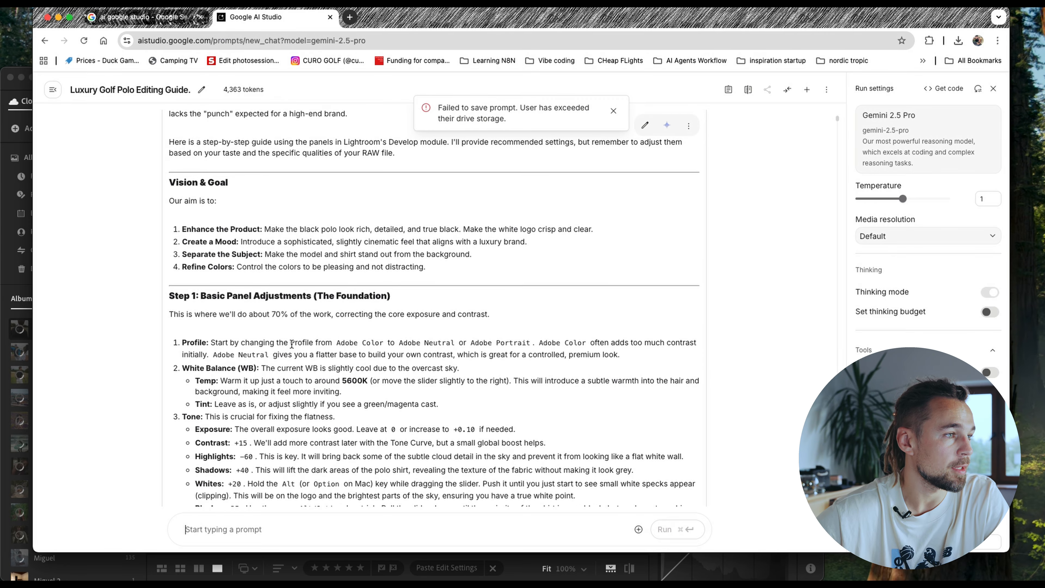
{"action": "scroll", "coordinate": [322, 204], "scroll_direction": "up", "scroll_amount": 3}
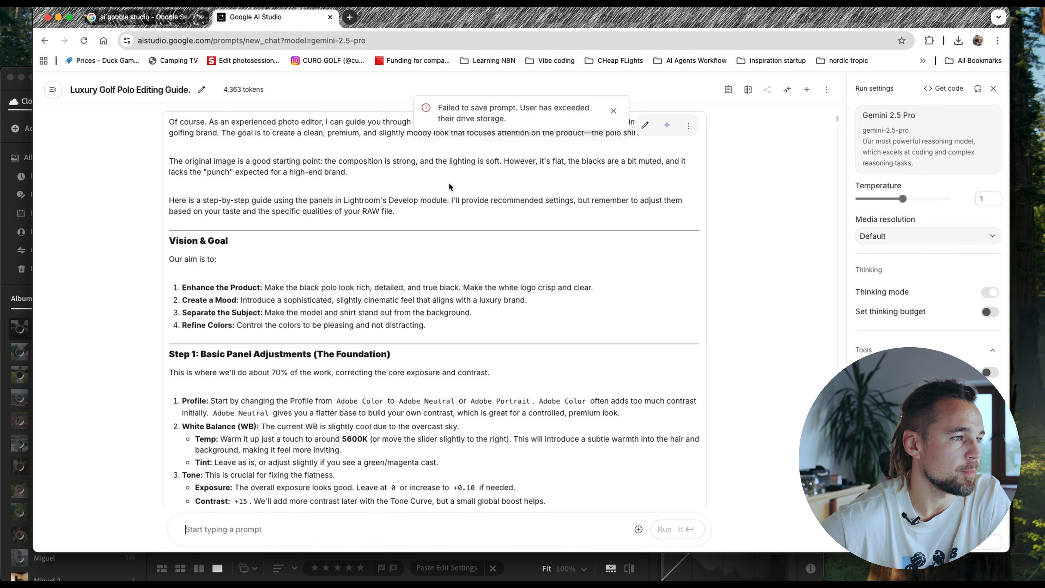
{"action": "scroll", "coordinate": [354, 233], "scroll_direction": "down", "scroll_amount": 1}
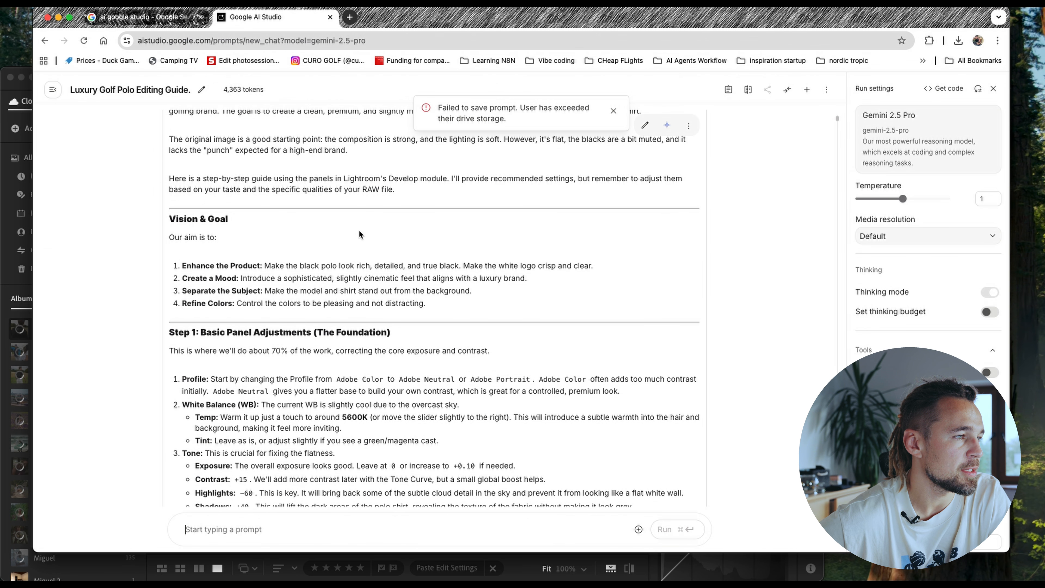
{"action": "scroll", "coordinate": [360, 234], "scroll_direction": "down", "scroll_amount": 2}
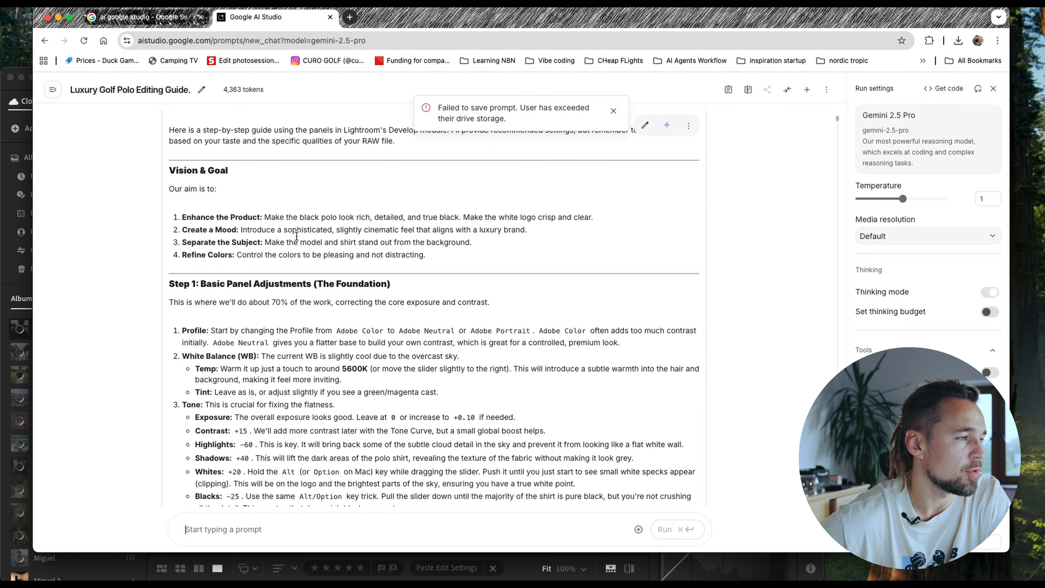
{"action": "scroll", "coordinate": [296, 236], "scroll_direction": "down", "scroll_amount": 1}
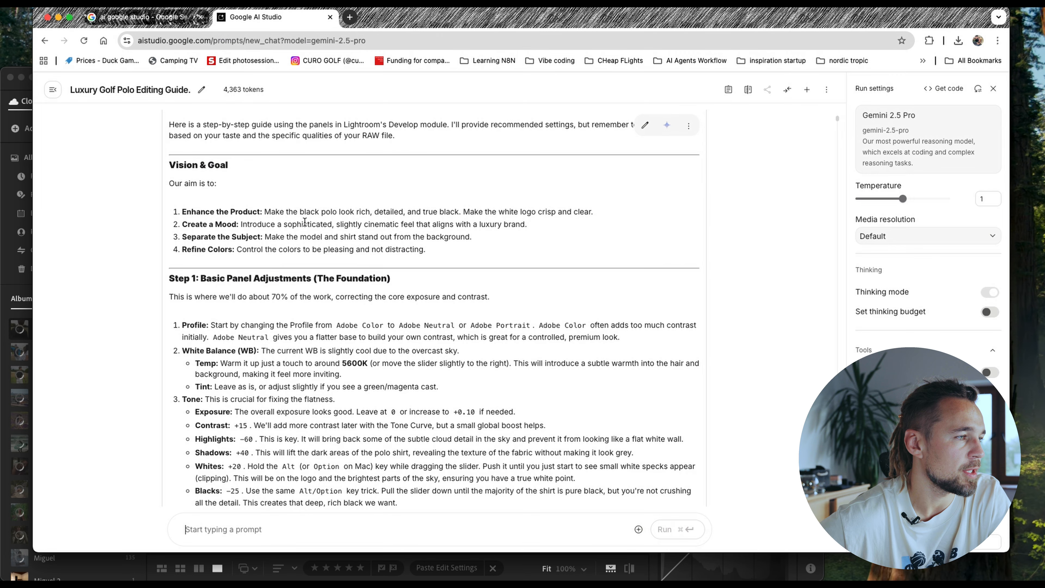
{"action": "scroll", "coordinate": [310, 233], "scroll_direction": "down", "scroll_amount": 1}
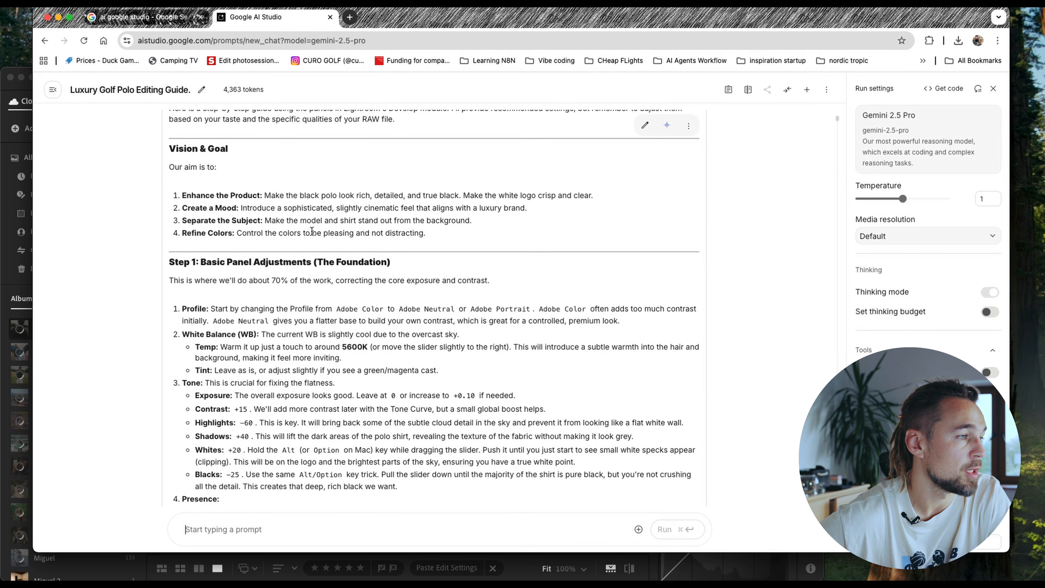
{"action": "scroll", "coordinate": [291, 223], "scroll_direction": "down", "scroll_amount": 2}
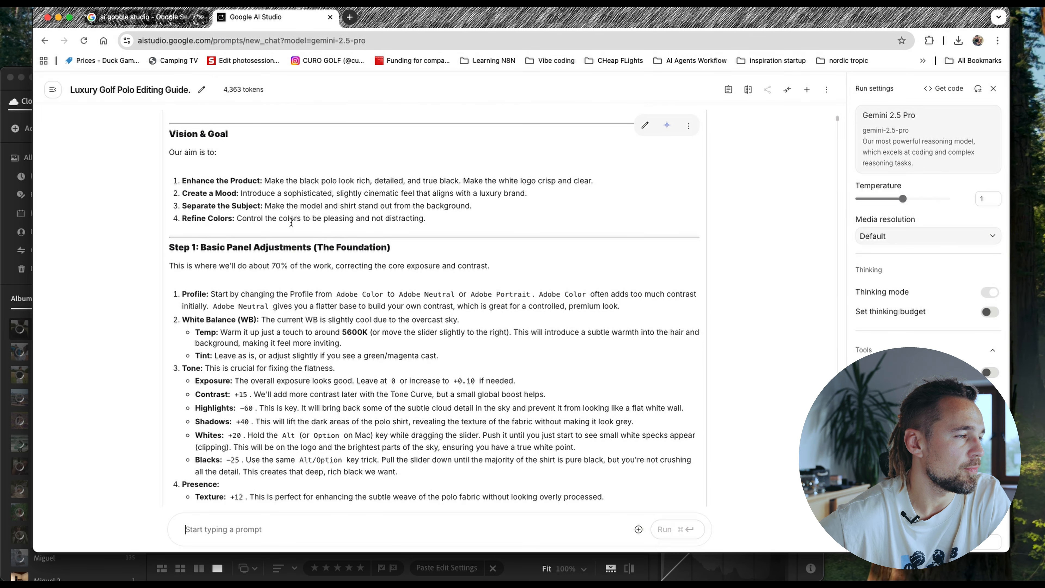
{"action": "scroll", "coordinate": [293, 238], "scroll_direction": "down", "scroll_amount": 1}
{"action": "scroll", "coordinate": [312, 242], "scroll_direction": "down", "scroll_amount": 2}
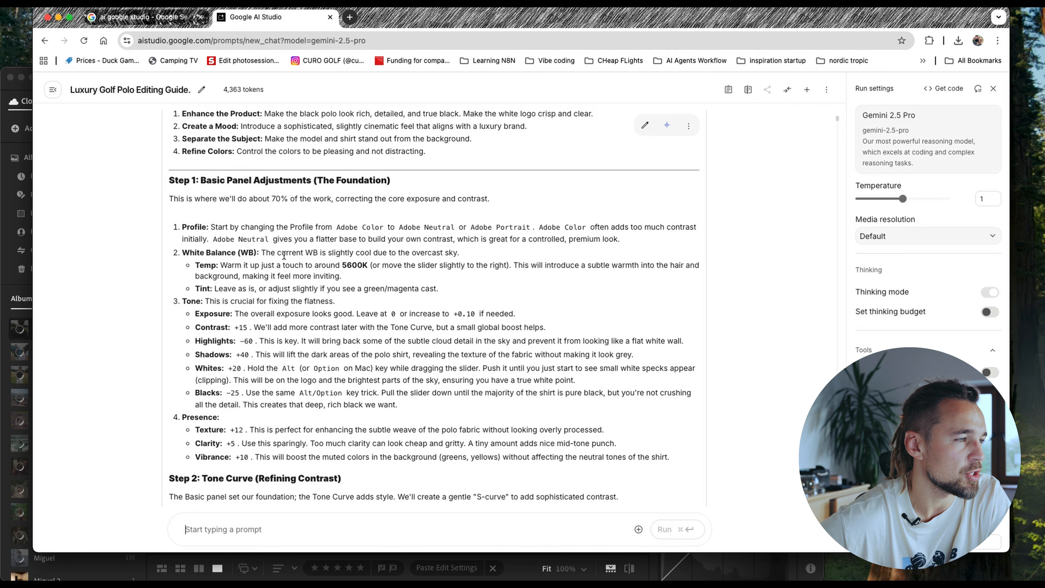
- Switch to Lightroom and set the photo's profile to Adobe Portrait, comparing it with Adobe Color
{"action": "key", "text": "super+Tab"}
{"action": "left_click", "coordinate": [724, 221]}
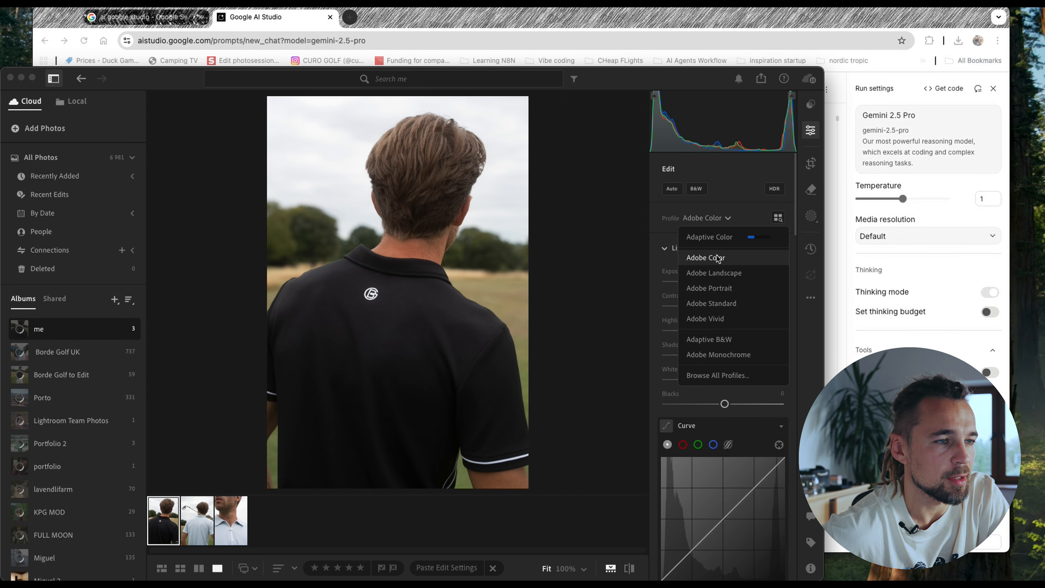
{"action": "left_click", "coordinate": [721, 288]}
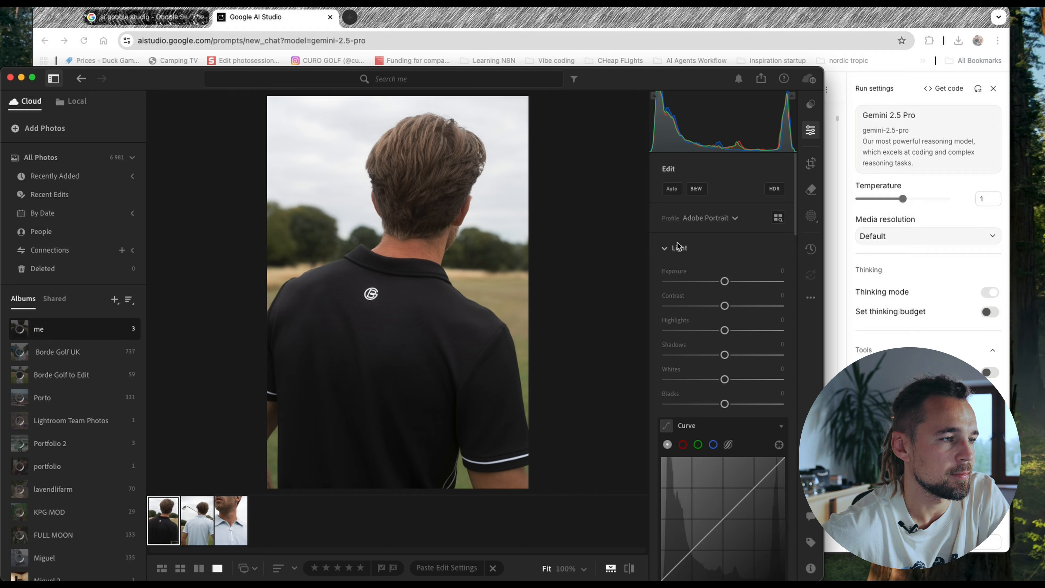
{"action": "left_click", "coordinate": [706, 223]}
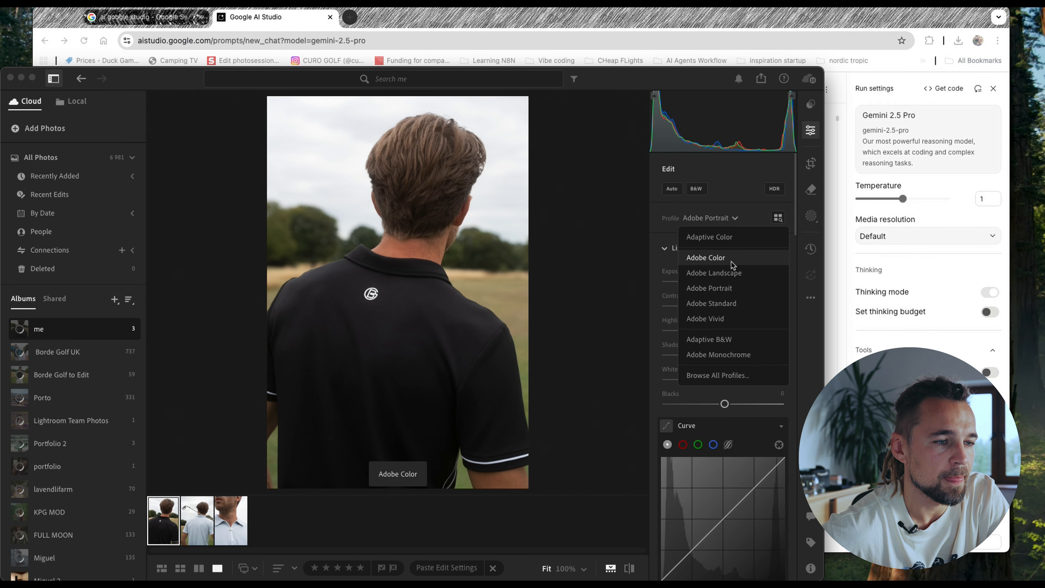
{"action": "left_click", "coordinate": [708, 273]}
- Check the guide's white balance advice in the browser, and set the photo's temperature to 5610 in Lightroom
{"action": "key", "text": "super+Tab"}
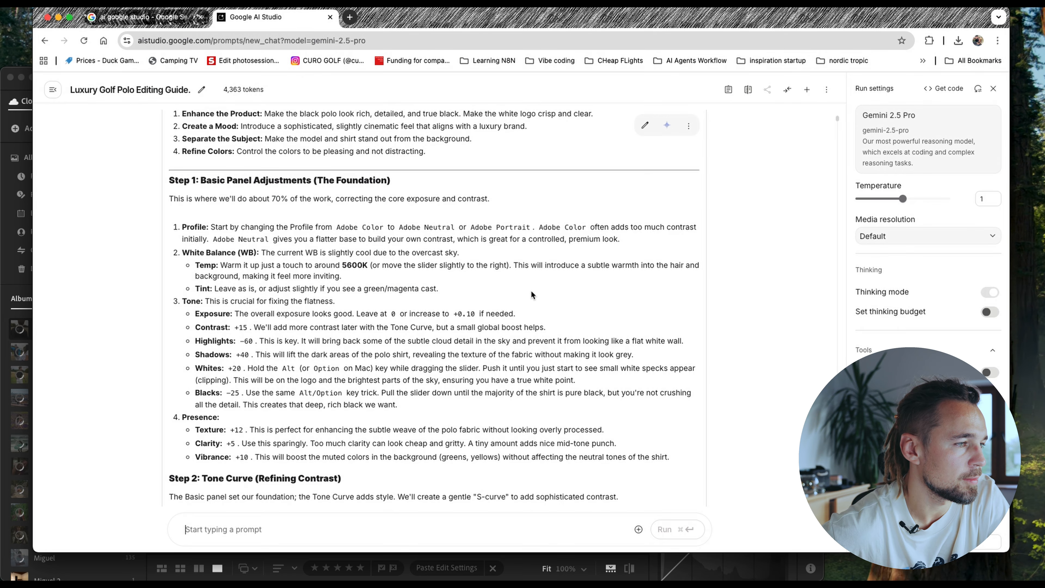
{"action": "scroll", "coordinate": [345, 278], "scroll_direction": "down", "scroll_amount": 2}
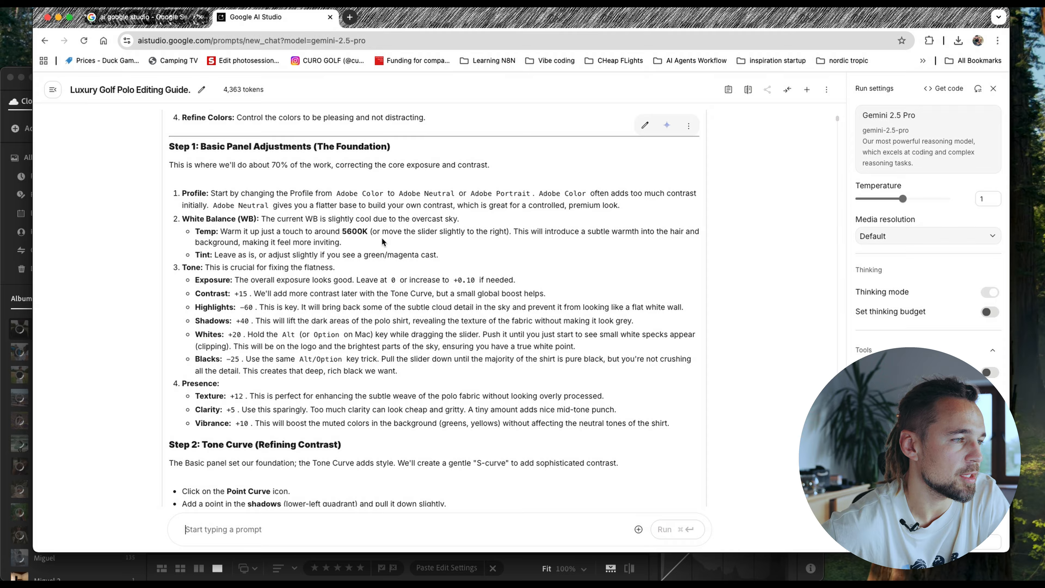
{"action": "key", "text": "super+Tab"}
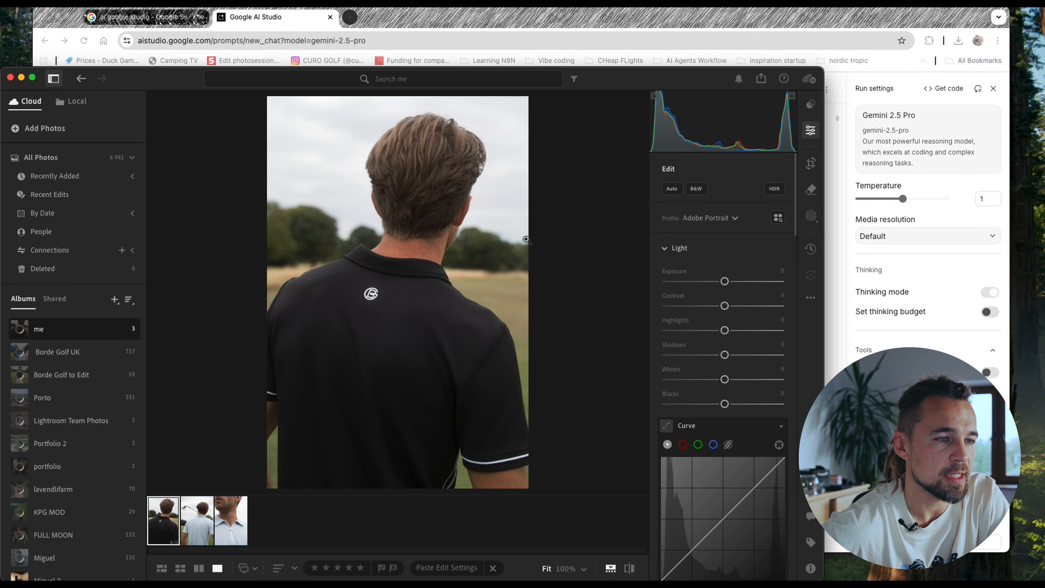
{"action": "scroll", "coordinate": [733, 253], "scroll_direction": "down", "scroll_amount": 10}
{"action": "left_click_drag", "start_coordinate": [713, 312], "coordinate": [708, 313]}
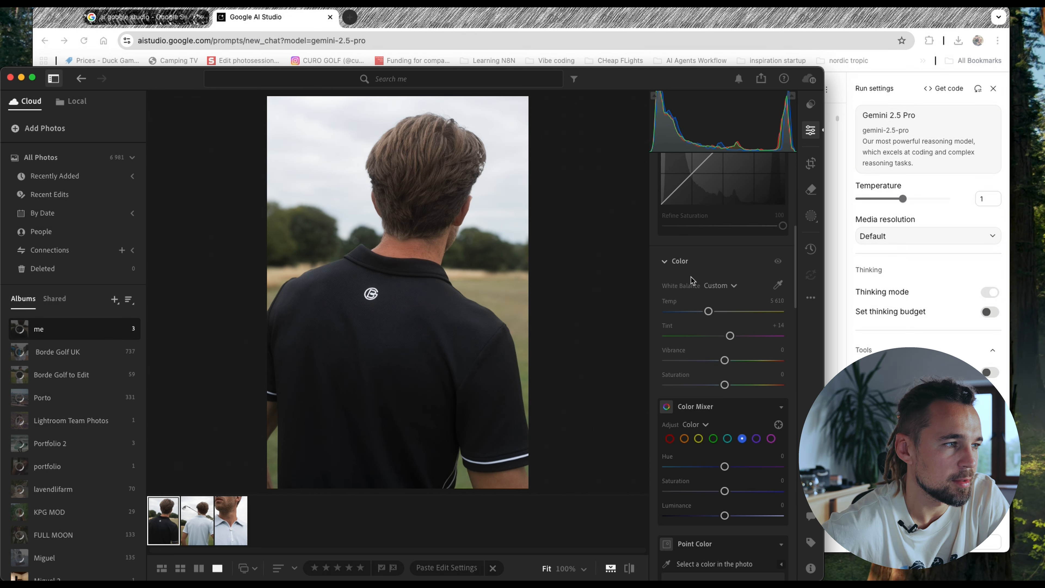
- Look up the guide's tone settings in the browser, and set the photo's exposure to +0.10 in Lightroom
{"action": "key", "text": "super+Tab"}
{"action": "scroll", "coordinate": [280, 201], "scroll_direction": "down", "scroll_amount": 1}
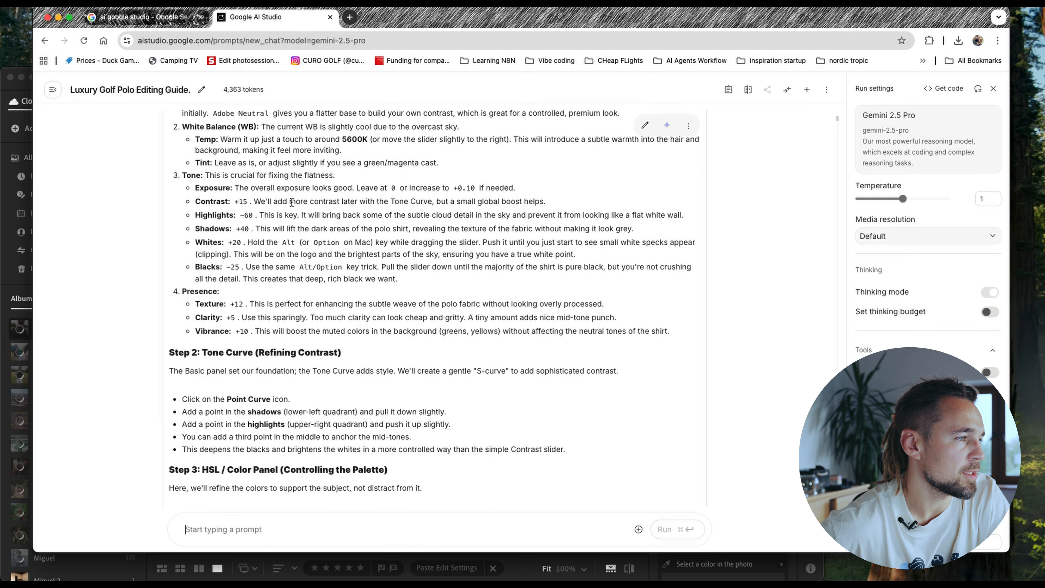
{"action": "scroll", "coordinate": [311, 202], "scroll_direction": "down", "scroll_amount": 1}
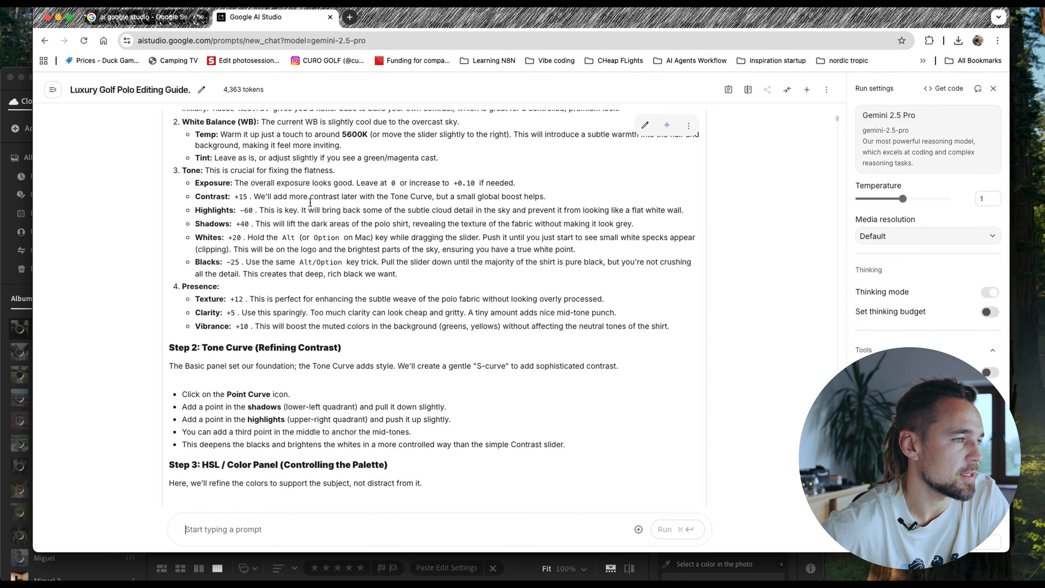
{"action": "key", "text": "super+Tab"}
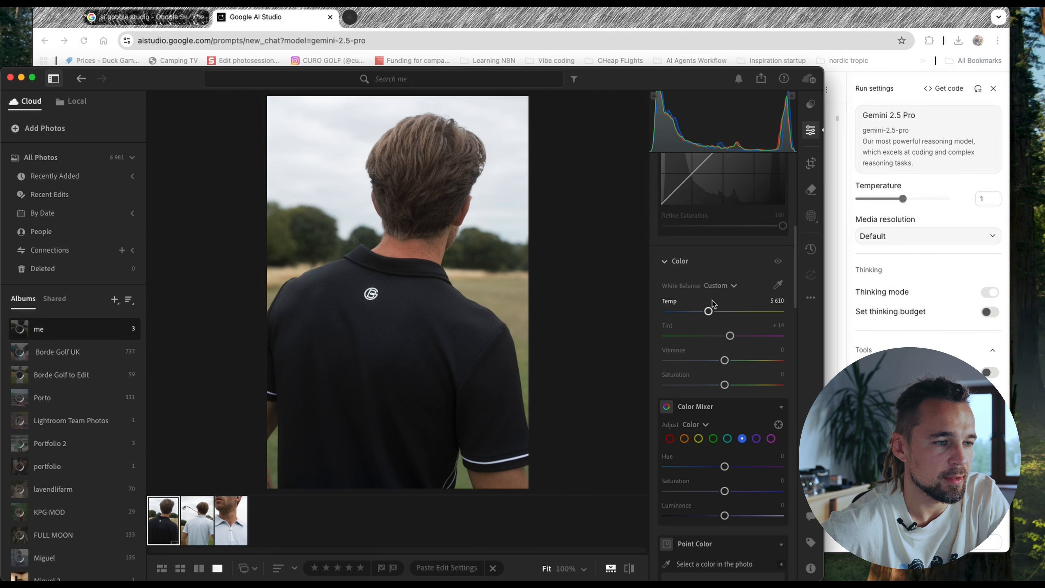
{"action": "scroll", "coordinate": [721, 317], "scroll_direction": "up", "scroll_amount": 10}
{"action": "left_click_drag", "start_coordinate": [727, 282], "coordinate": [730, 287]}
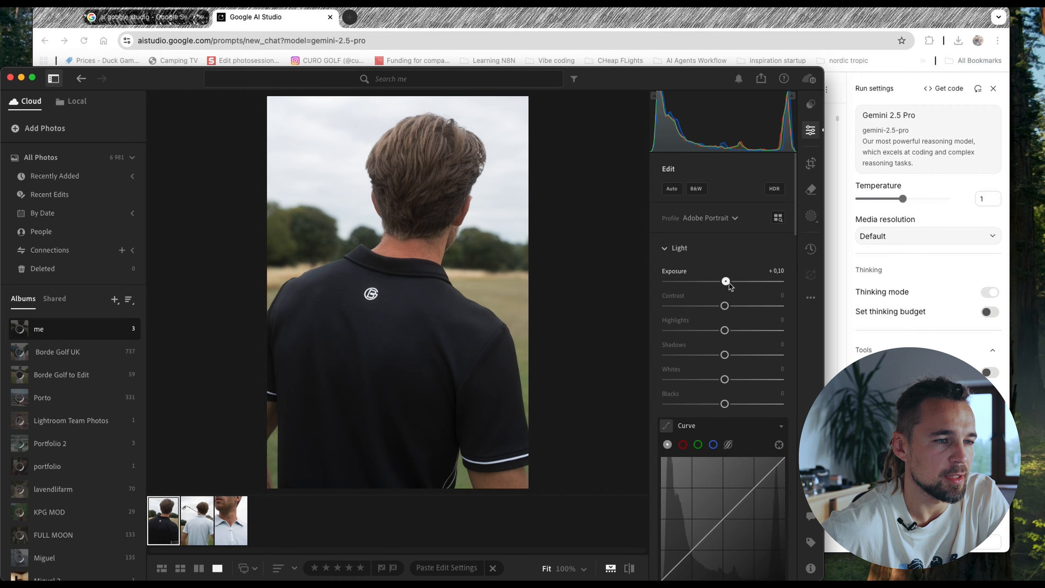
- Following the guide in the browser, set the photo's contrast to +15 and highlights to −60 in Lightroom
{"action": "key", "text": "super+Tab"}
{"action": "key", "text": "super+Tab"}
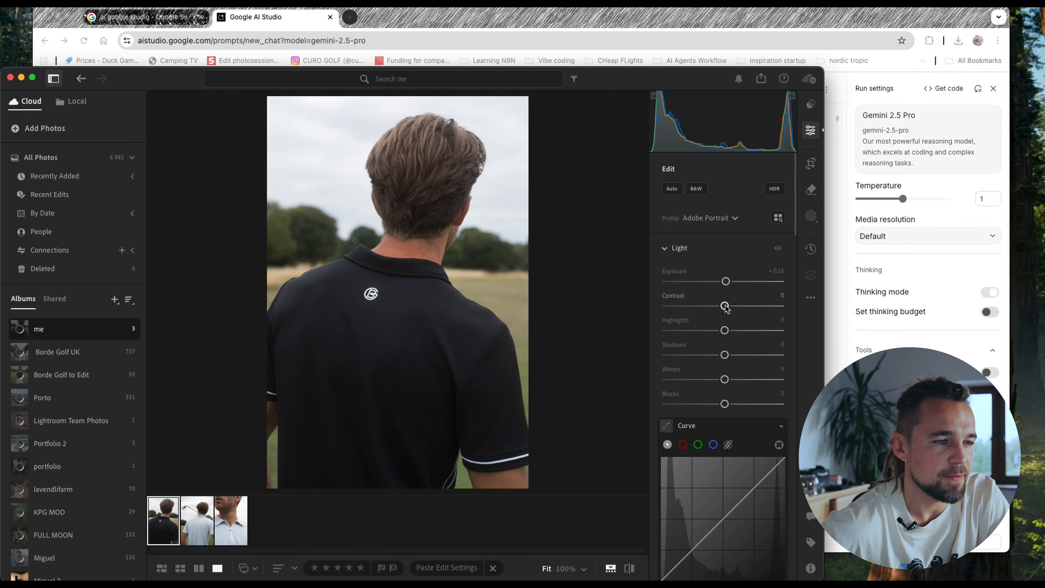
{"action": "left_click_drag", "start_coordinate": [725, 307], "coordinate": [735, 306]}
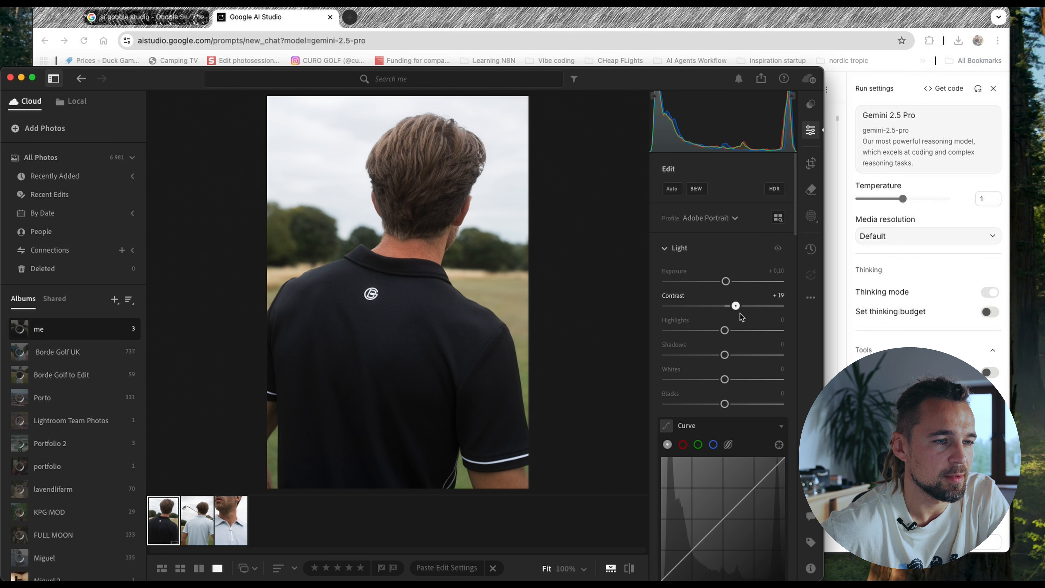
{"action": "key", "text": "super+Tab"}
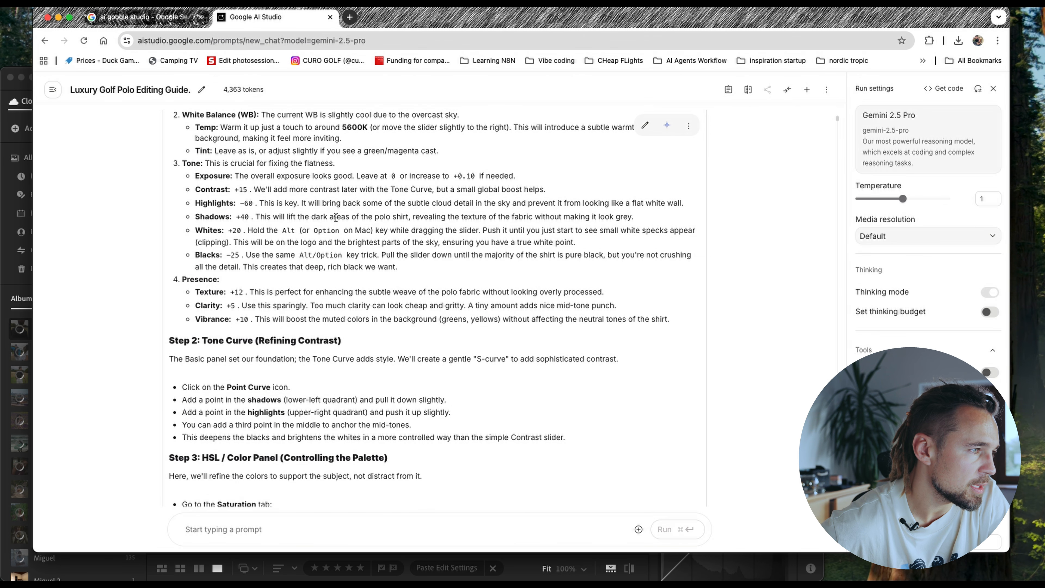
{"action": "key", "text": "super+Tab"}
{"action": "left_click_drag", "start_coordinate": [725, 331], "coordinate": [697, 334]}
- Following the guide in the browser, set the photo's shadows to +40 and whites to +20 in Lightroom
{"action": "key", "text": "super+Tab"}
{"action": "key", "text": "super+Tab"}
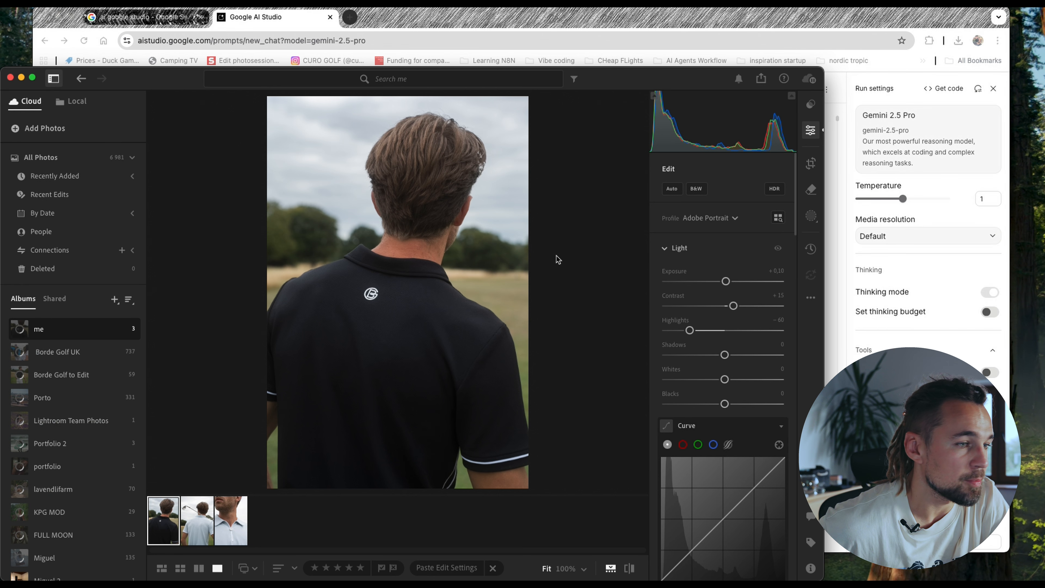
{"action": "left_click_drag", "start_coordinate": [727, 360], "coordinate": [749, 361]}
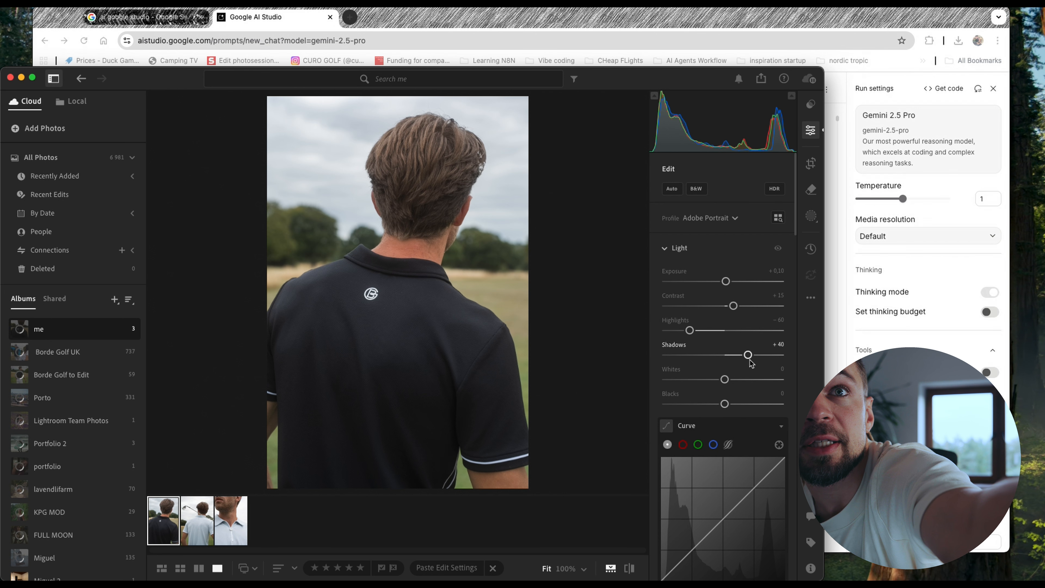
{"action": "key", "text": "super+Tab"}
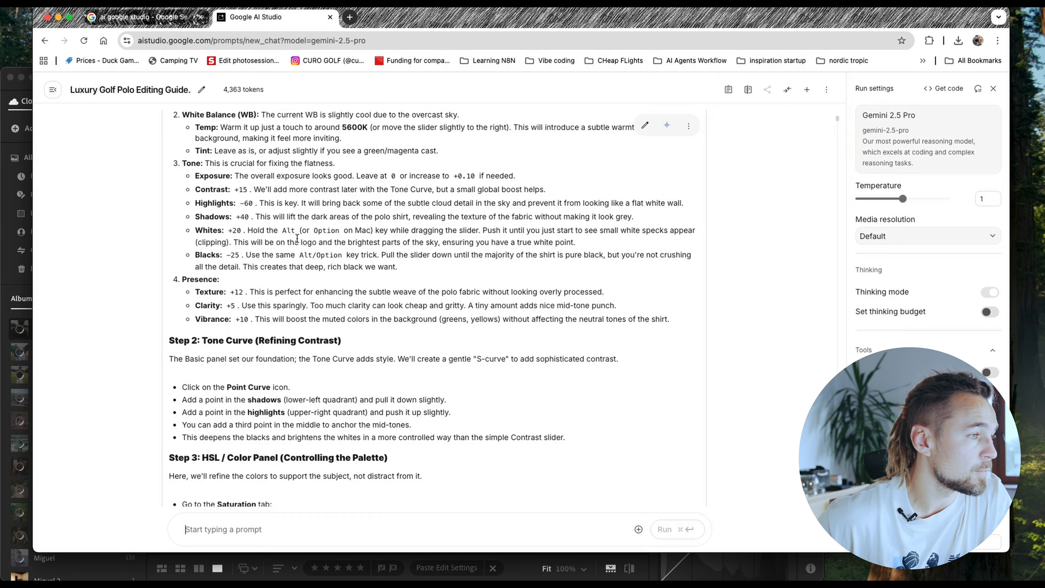
{"action": "key", "text": "super+Tab"}
{"action": "left_click_drag", "start_coordinate": [725, 380], "coordinate": [740, 384]}
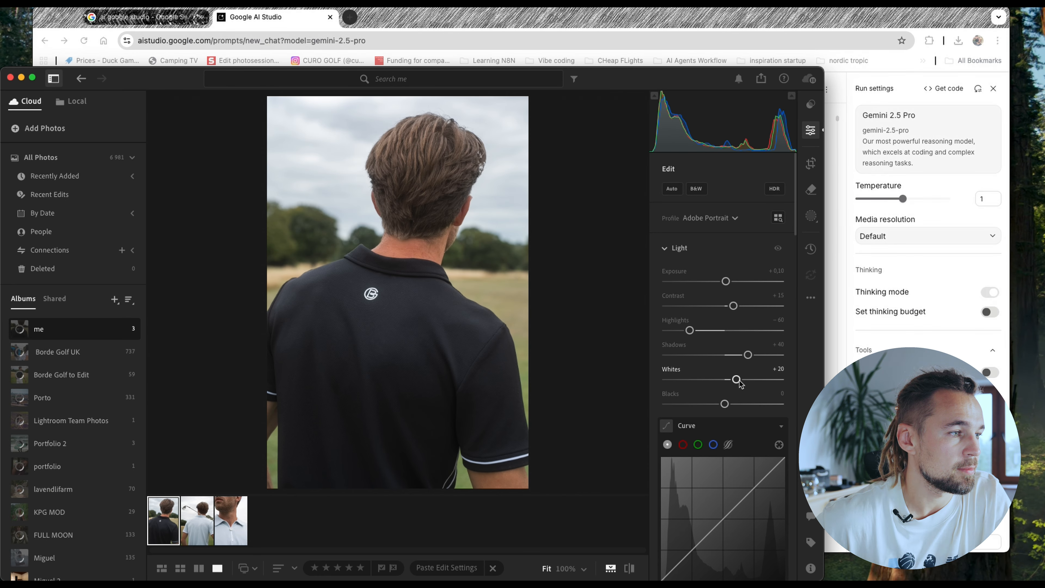
- Check the guide's blacks value in the browser, and set the photo's blacks to −25 in Lightroom
{"action": "key", "text": "super+Tab"}
{"action": "key", "text": "super+Tab"}
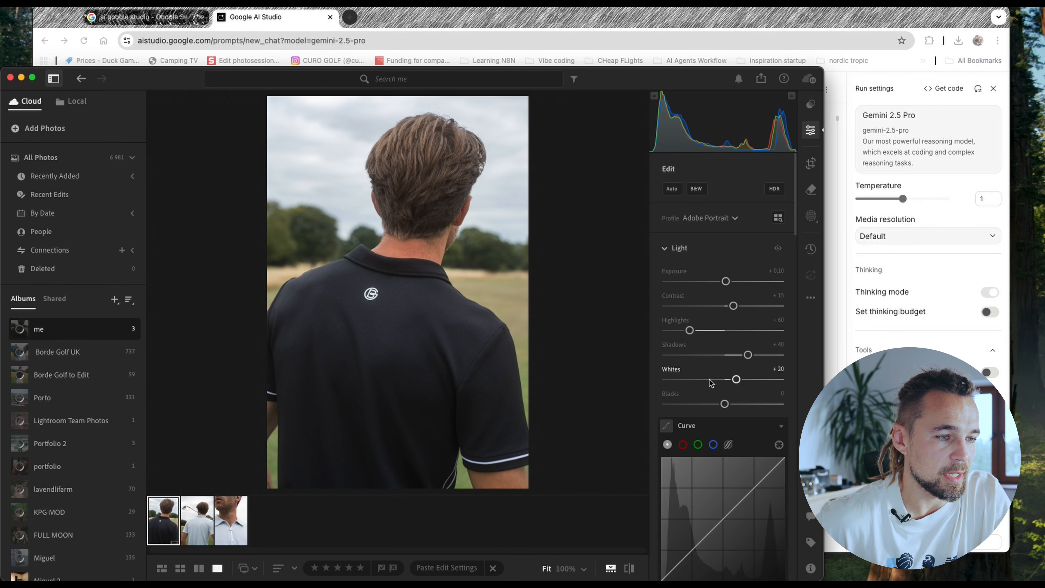
{"action": "left_click_drag", "start_coordinate": [724, 403], "coordinate": [712, 406]}
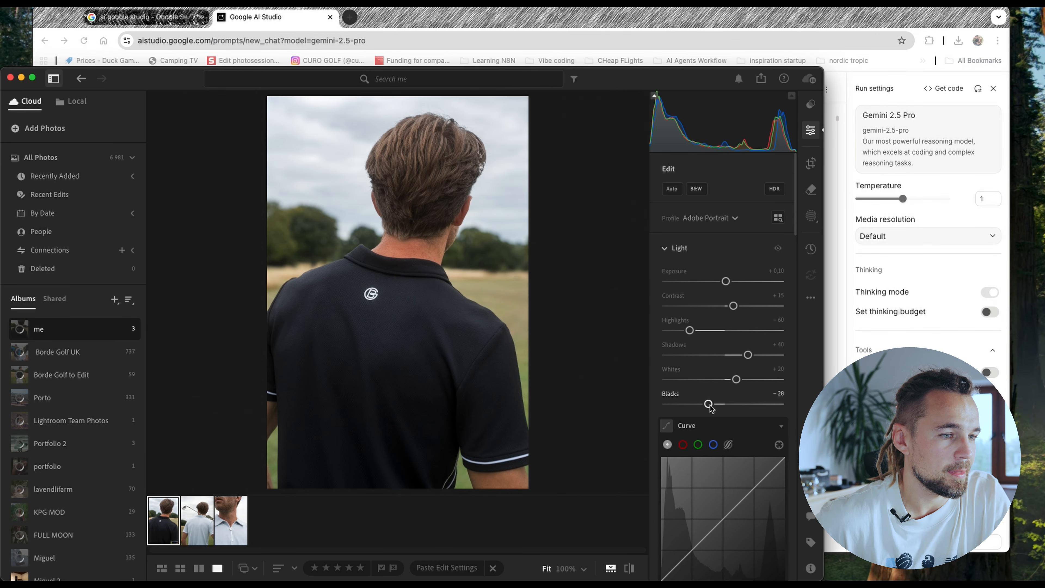
- Following the guide's Presence settings in the browser, set texture to +12, clarity to +6 and vibrance to +10 in Lightroom
{"action": "key", "text": "super+Tab"}
{"action": "scroll", "coordinate": [325, 286], "scroll_direction": "down", "scroll_amount": 3}
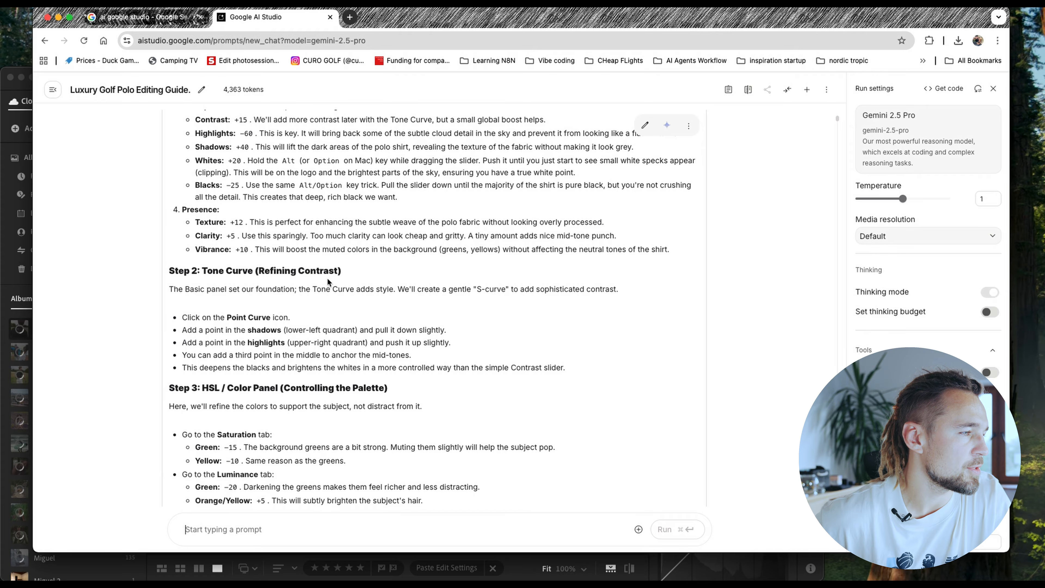
{"action": "key", "text": "super+Tab"}
{"action": "scroll", "coordinate": [713, 355], "scroll_direction": "down", "scroll_amount": 10}
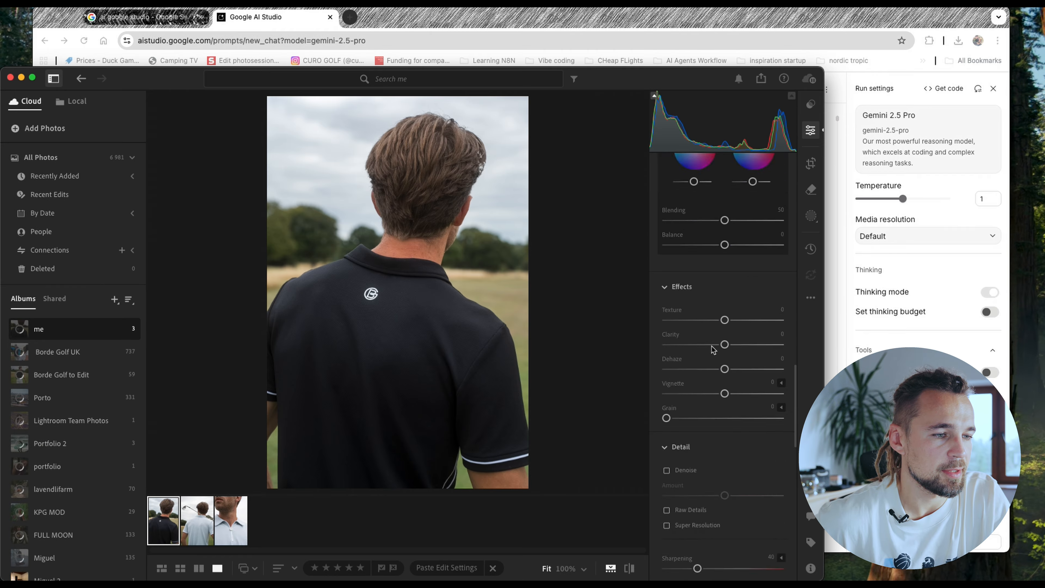
{"action": "scroll", "coordinate": [713, 340], "scroll_direction": "up", "scroll_amount": 1}
{"action": "left_click_drag", "start_coordinate": [724, 272], "coordinate": [730, 297]}
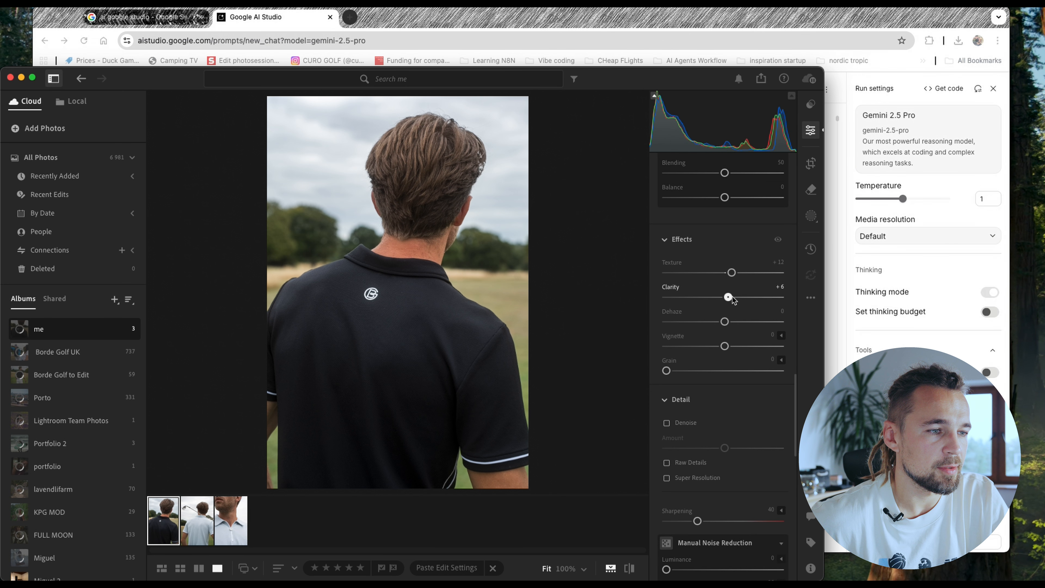
{"action": "scroll", "coordinate": [729, 298], "scroll_direction": "up", "scroll_amount": 5}
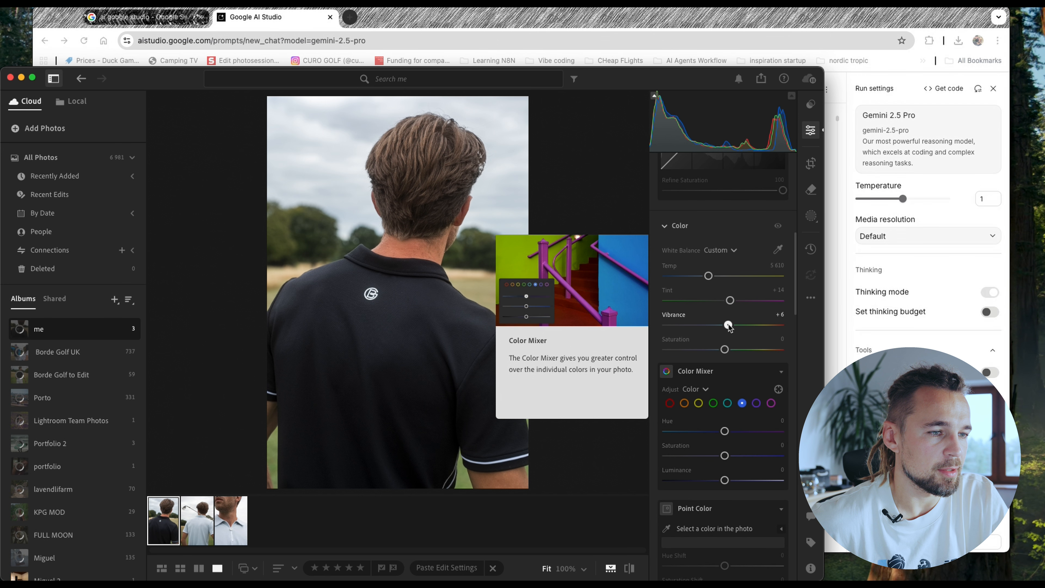
- Read the guide's tone curve instructions in the browser, and add a shadows point and a highlights point to the point curve in Lightroom
{"action": "key", "text": "super+Tab"}
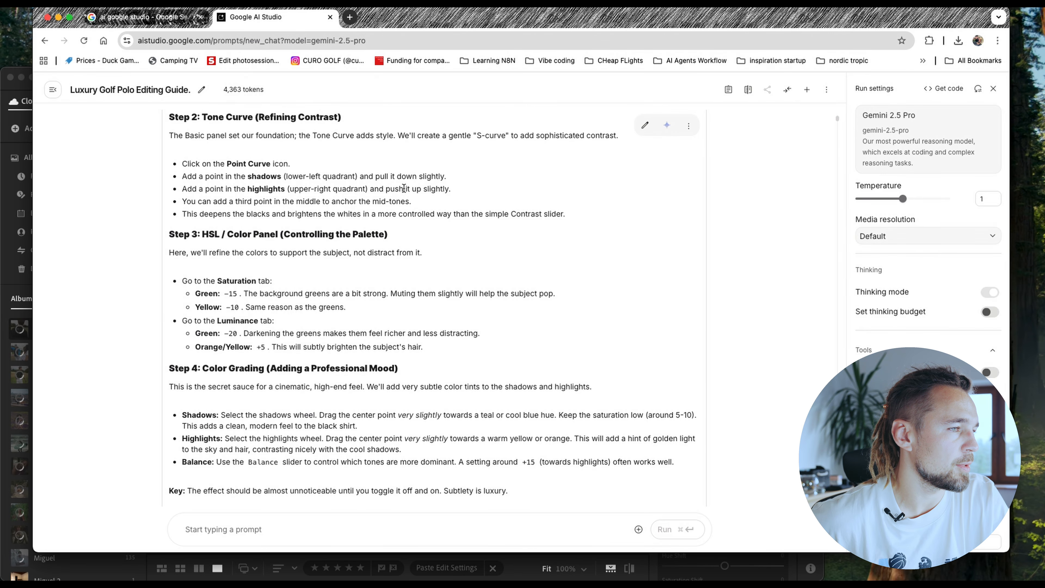
{"action": "key", "text": "super+Tab"}
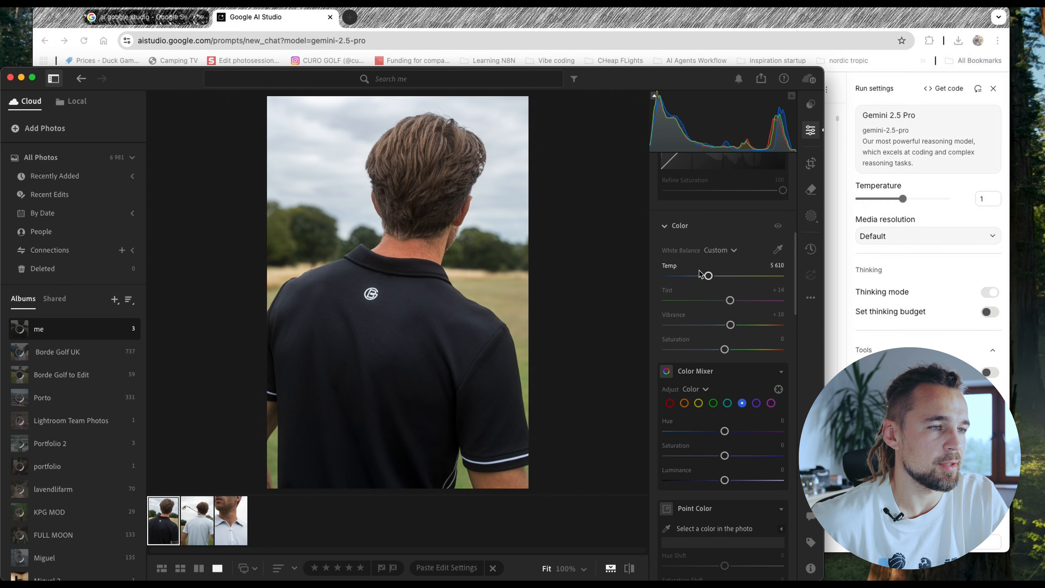
{"action": "scroll", "coordinate": [706, 275], "scroll_direction": "up", "scroll_amount": 4}
{"action": "scroll", "coordinate": [704, 271], "scroll_direction": "up", "scroll_amount": 1}
{"action": "left_click", "coordinate": [690, 318]}
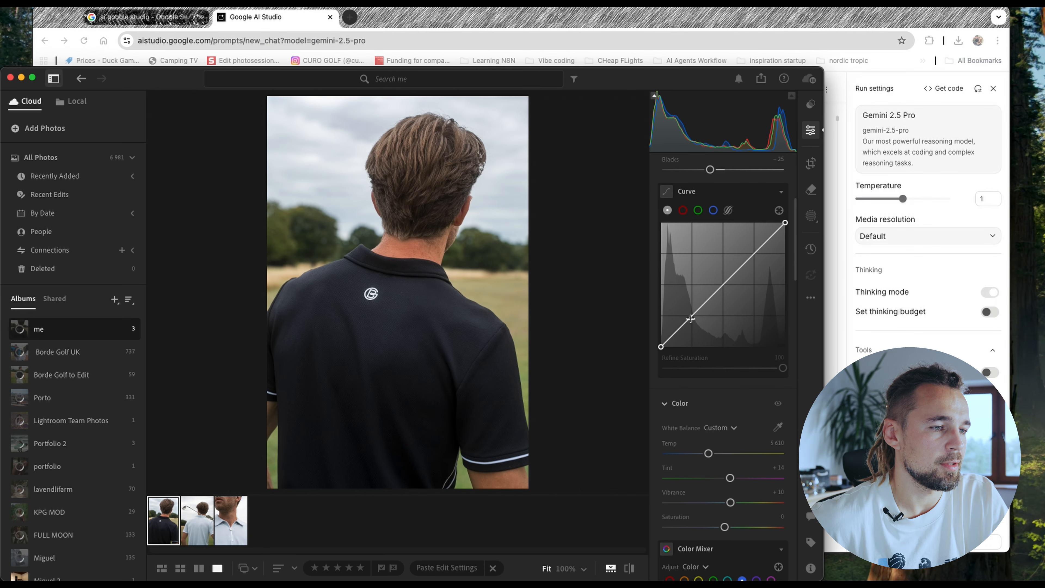
{"action": "left_click", "coordinate": [746, 261]}
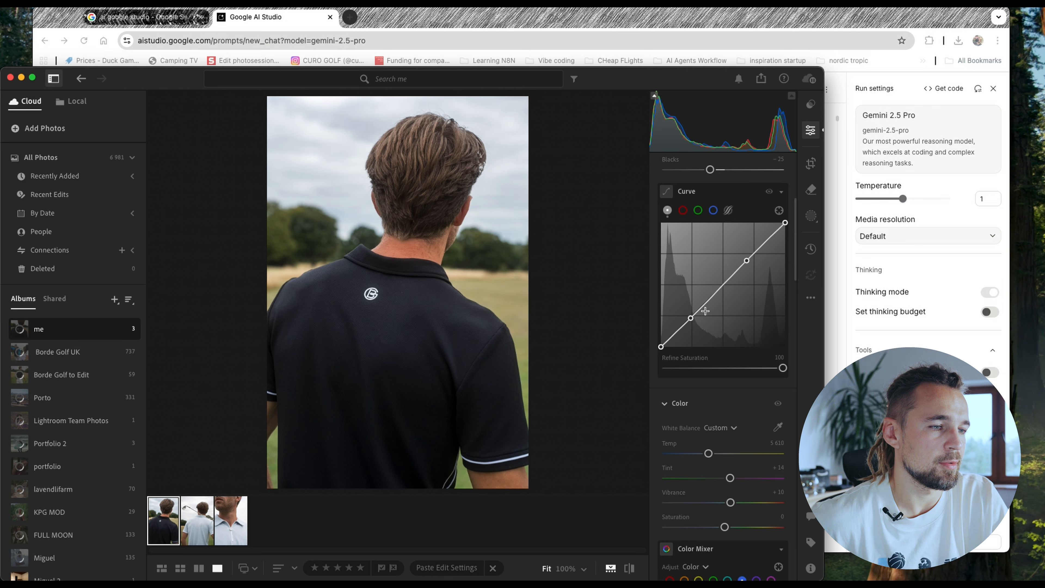
- Shape the curve into a gentle S by lowering the shadows point and slightly raising the highlights point, and compare with the browser guide
{"action": "left_click_drag", "start_coordinate": [691, 318], "coordinate": [692, 321]}
{"action": "left_click_drag", "start_coordinate": [746, 260], "coordinate": [737, 251]}
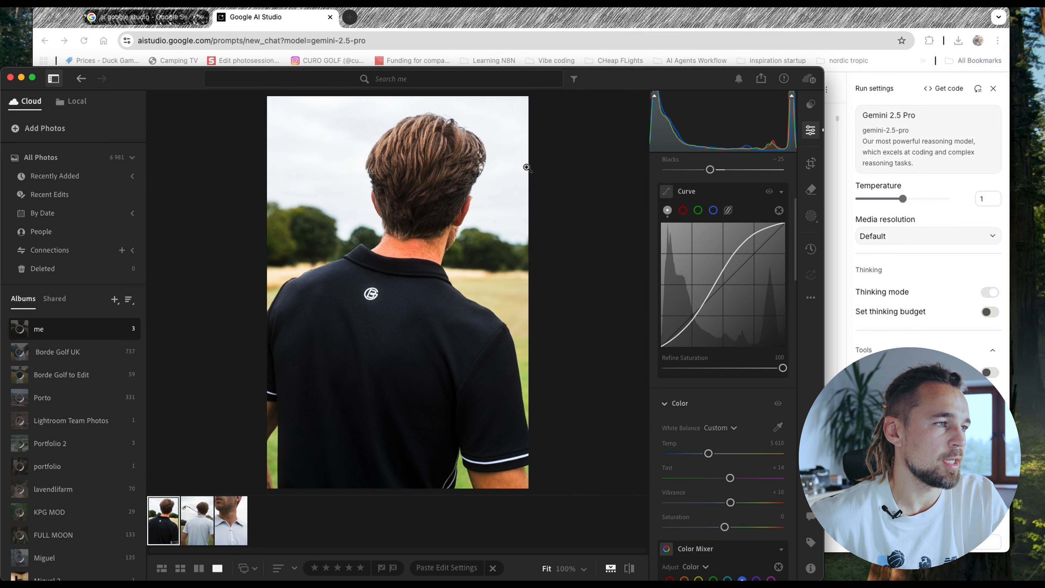
{"action": "left_click_drag", "start_coordinate": [736, 251], "coordinate": [747, 257]}
{"action": "left_click_drag", "start_coordinate": [692, 319], "coordinate": [677, 335]}
{"action": "key", "text": "super+Tab"}
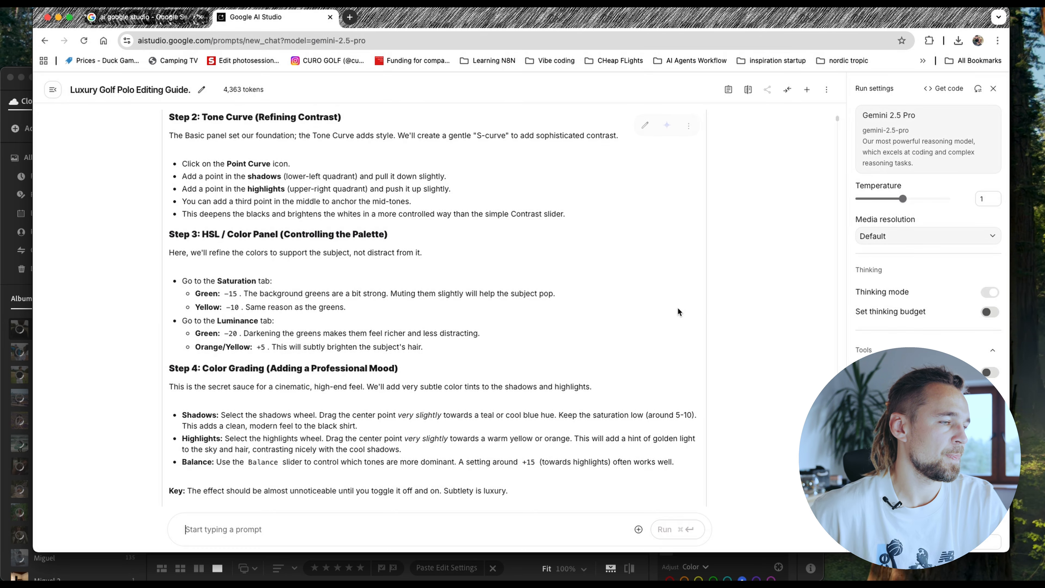
{"action": "key", "text": "super+Tab"}
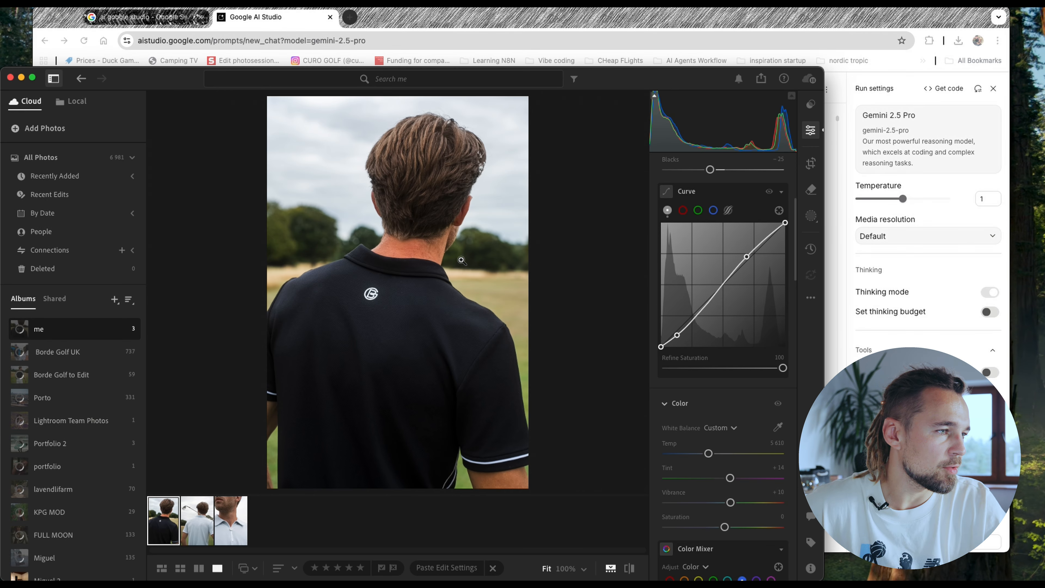
- Look up the guide's HSL saturation values in the browser, and set the green saturation to −16 in Lightroom's Color Mixer
{"action": "key", "text": "super+Tab"}
{"action": "scroll", "coordinate": [361, 293], "scroll_direction": "down", "scroll_amount": 2}
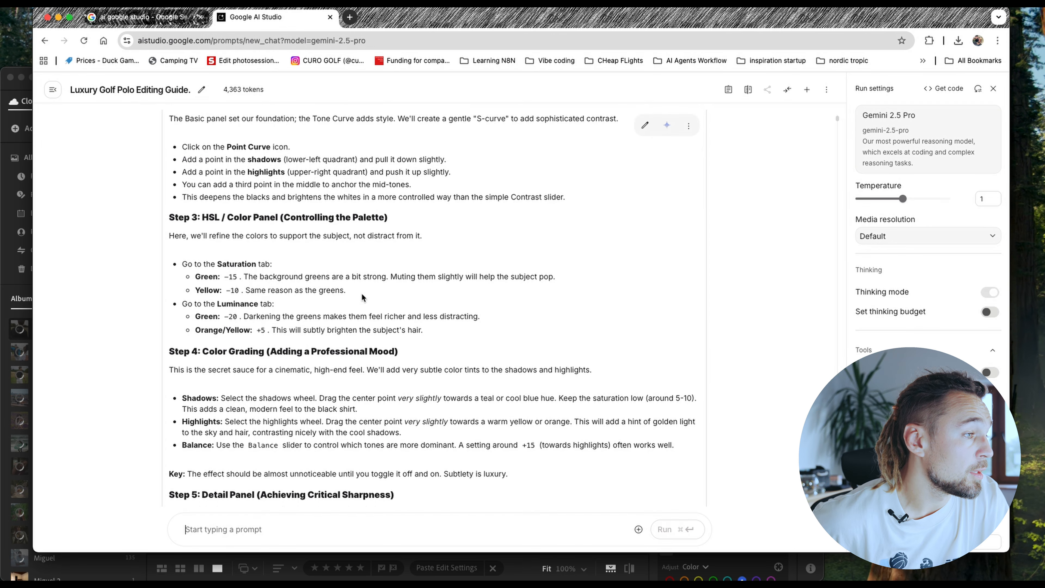
{"action": "scroll", "coordinate": [321, 257], "scroll_direction": "down", "scroll_amount": 1}
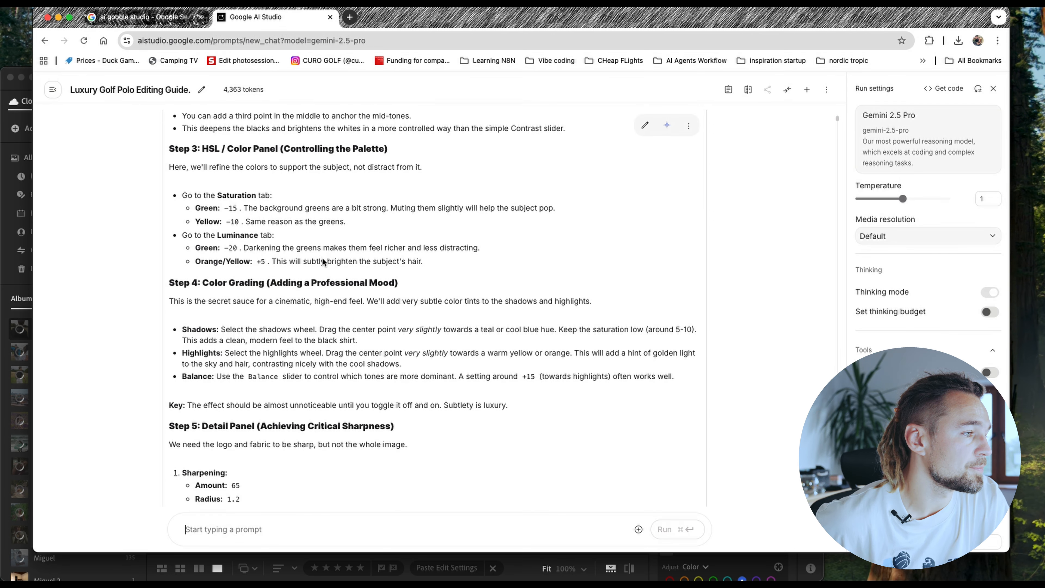
{"action": "key", "text": "super+Tab"}
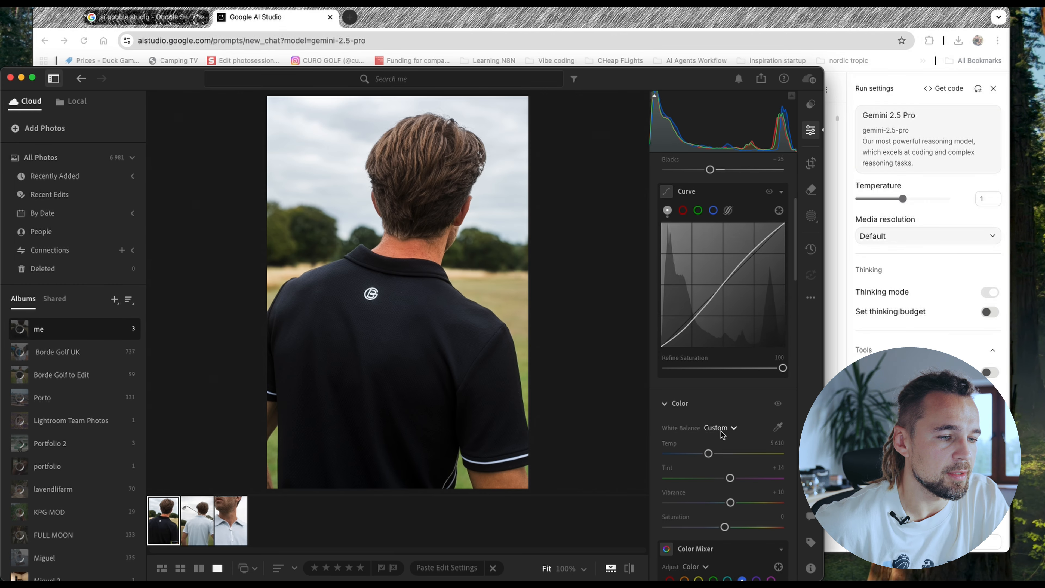
{"action": "scroll", "coordinate": [717, 428], "scroll_direction": "down", "scroll_amount": 4}
{"action": "scroll", "coordinate": [717, 434], "scroll_direction": "down", "scroll_amount": 3}
{"action": "key", "text": "super+Tab"}
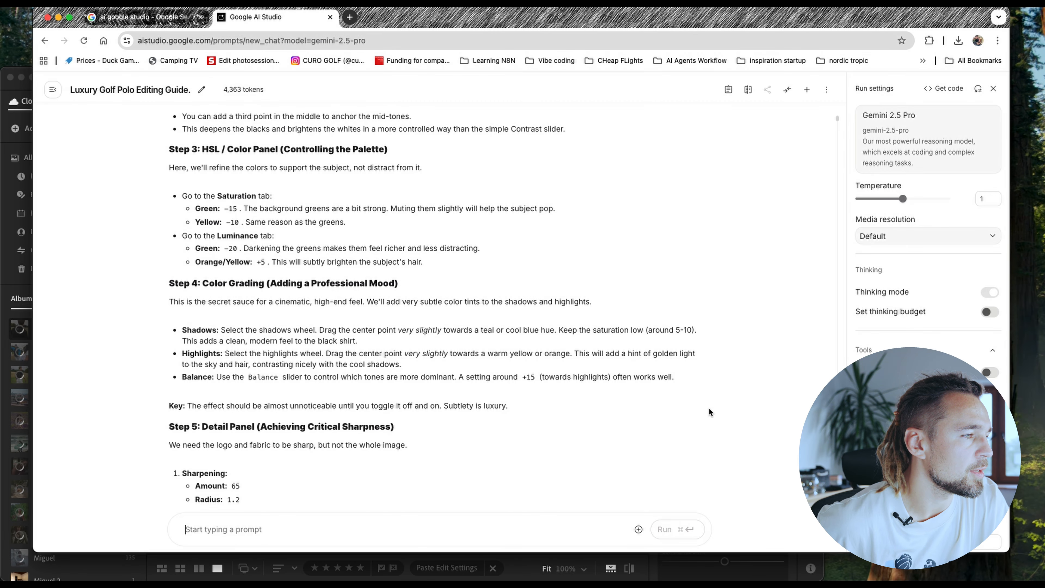
{"action": "key", "text": "super+Tab"}
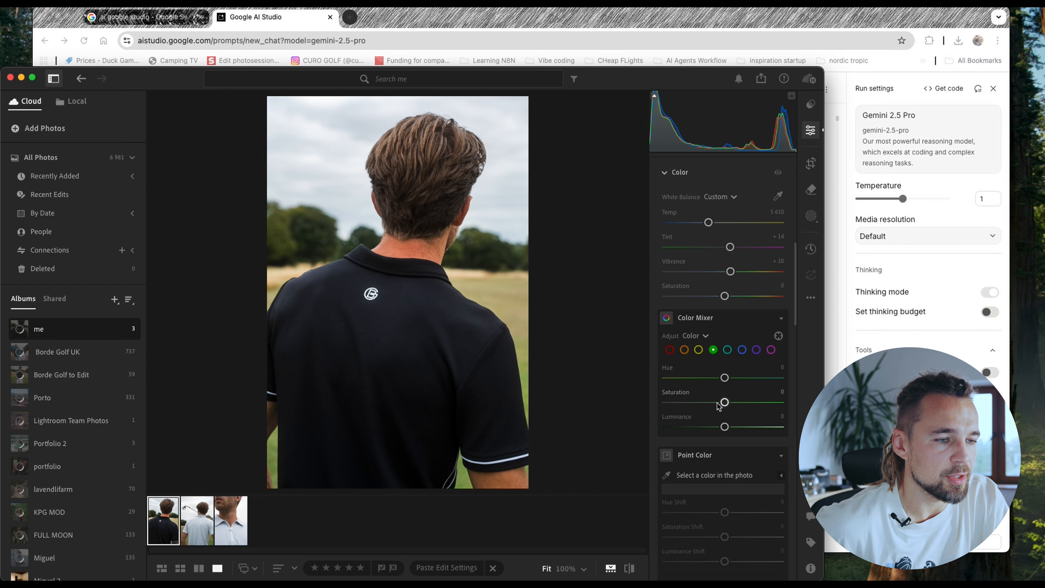
{"action": "left_click_drag", "start_coordinate": [726, 403], "coordinate": [719, 406]}
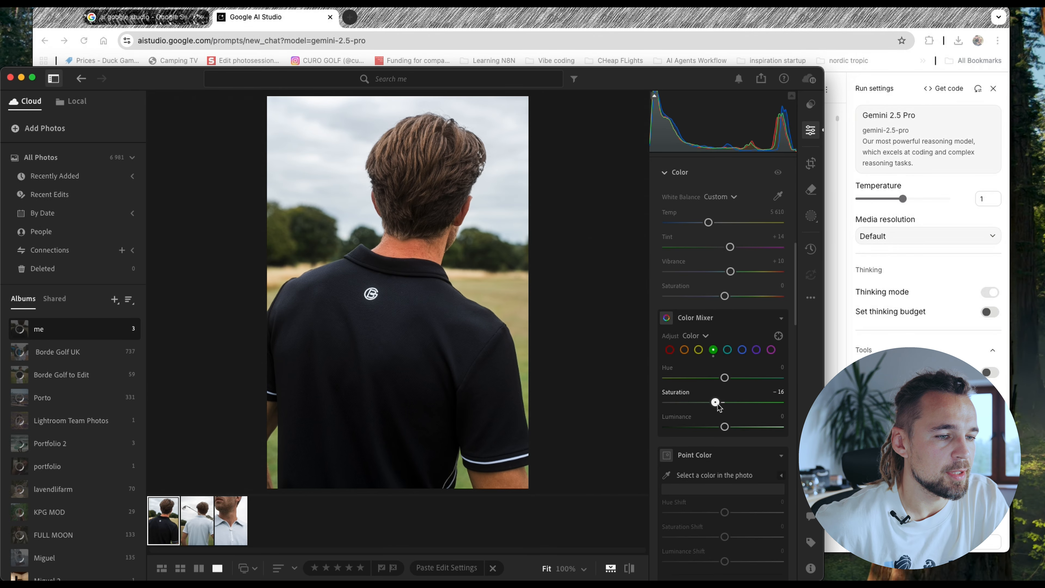
- Check the guide's yellow saturation value in the browser, and set the yellow saturation to −10 in Lightroom's Color Mixer
{"action": "key", "text": "super+Tab"}
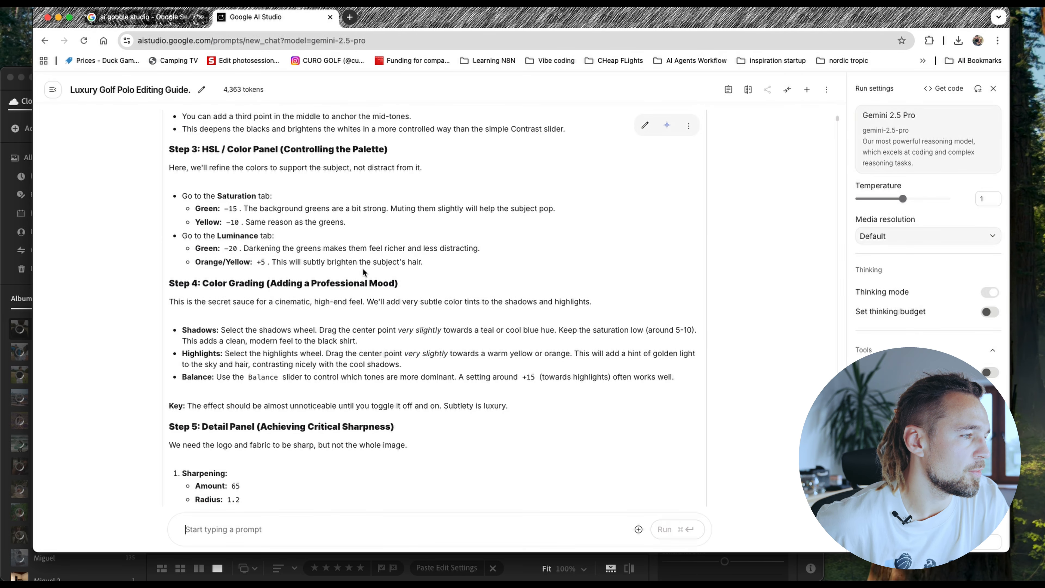
{"action": "key", "text": "super+Tab"}
{"action": "key", "text": "super+Tab"}
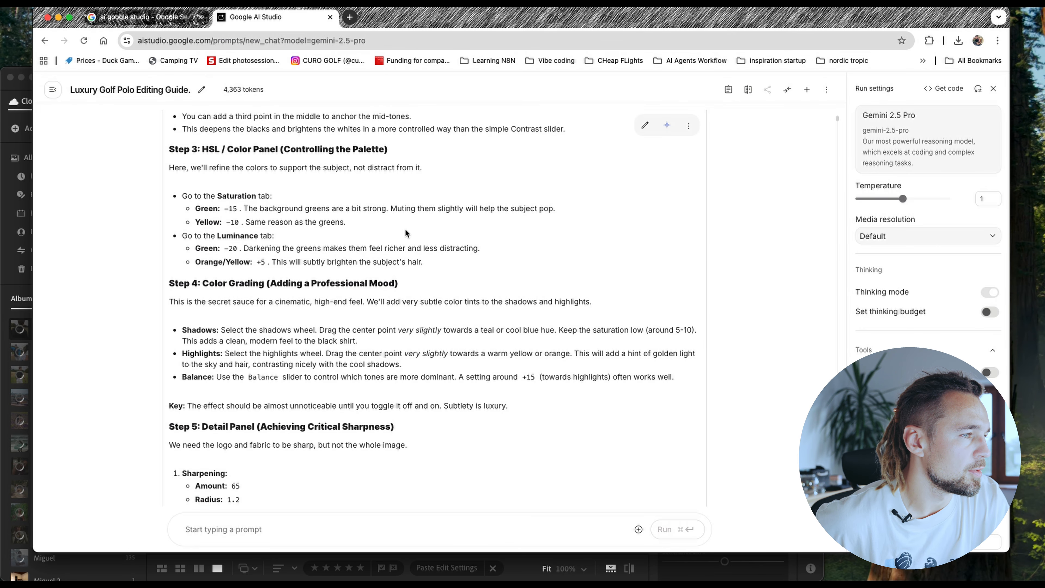
{"action": "key", "text": "super+Tab"}
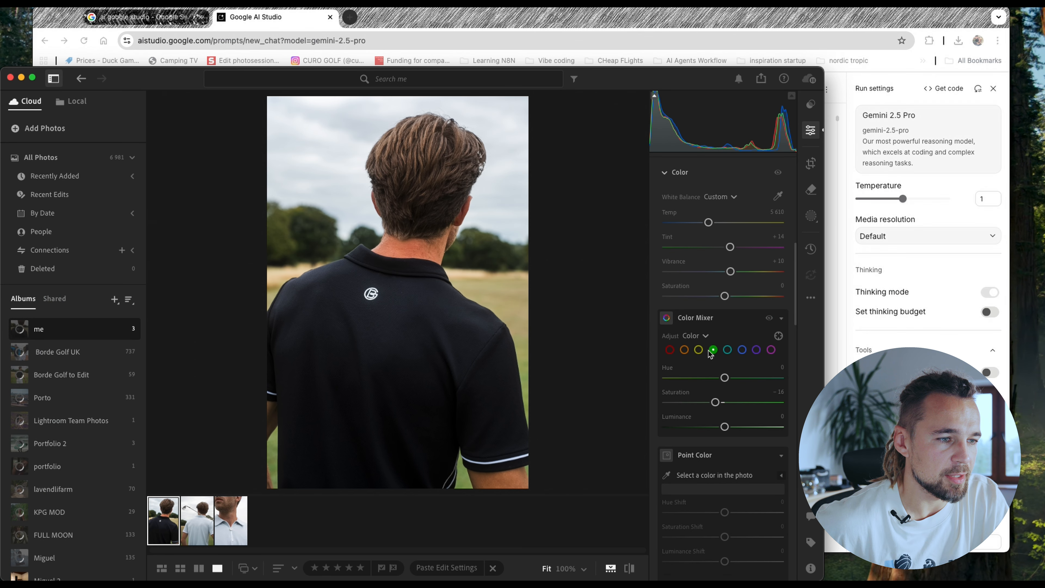
{"action": "left_click_drag", "start_coordinate": [727, 400], "coordinate": [717, 404]}
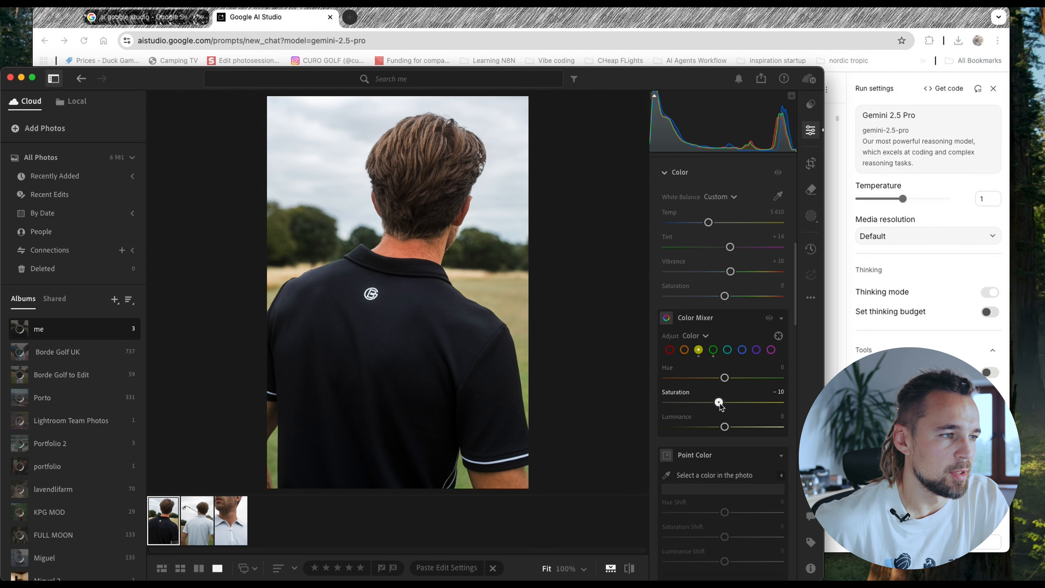
- Check the guide's luminance values in the browser, and lower the green luminance in Lightroom's Color Mixer toward the recommended −20
{"action": "key", "text": "super+Tab"}
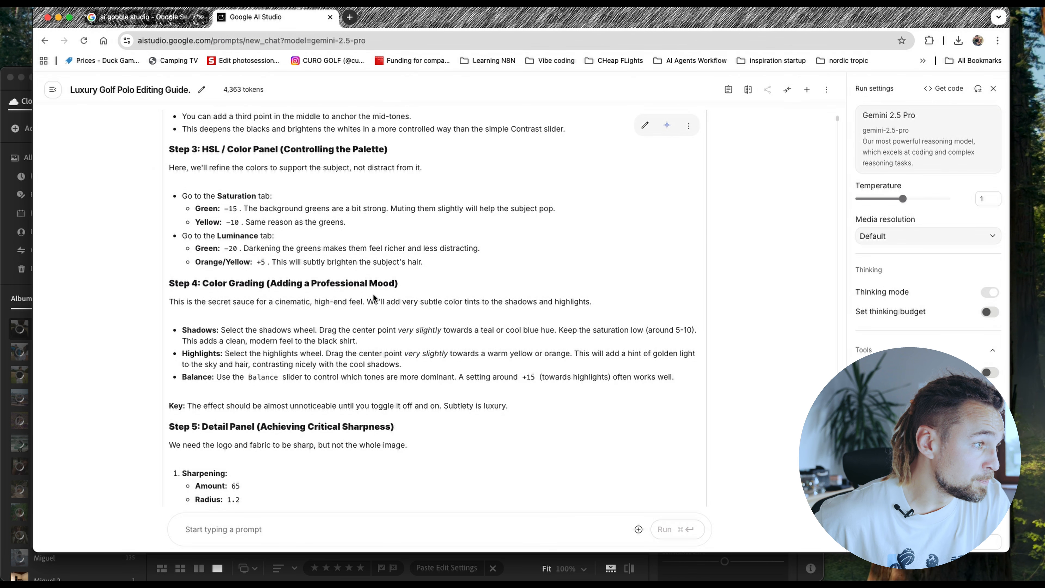
{"action": "key", "text": "super+Tab"}
{"action": "scroll", "coordinate": [699, 410], "scroll_direction": "down", "scroll_amount": 3}
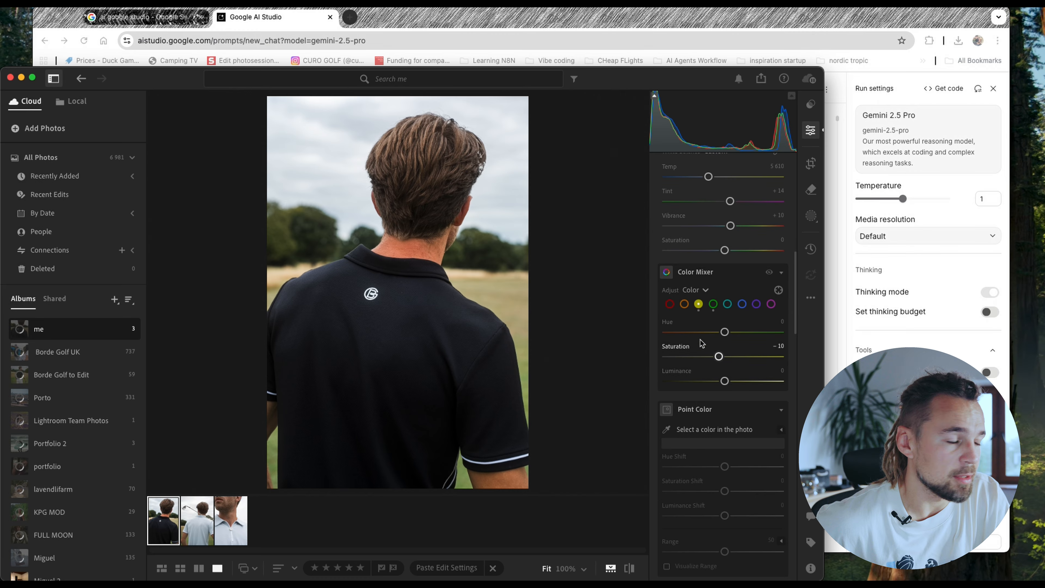
{"action": "key", "text": "super+Tab"}
- Following the guide in the browser, slightly raise the yellow luminance and set the orange luminance to +6 in Lightroom's Color Mixer
{"action": "key", "text": "super+Tab"}
{"action": "left_click", "coordinate": [714, 305]}
{"action": "left_click_drag", "start_coordinate": [724, 381], "coordinate": [713, 382]}
{"action": "key", "text": "super+Tab"}
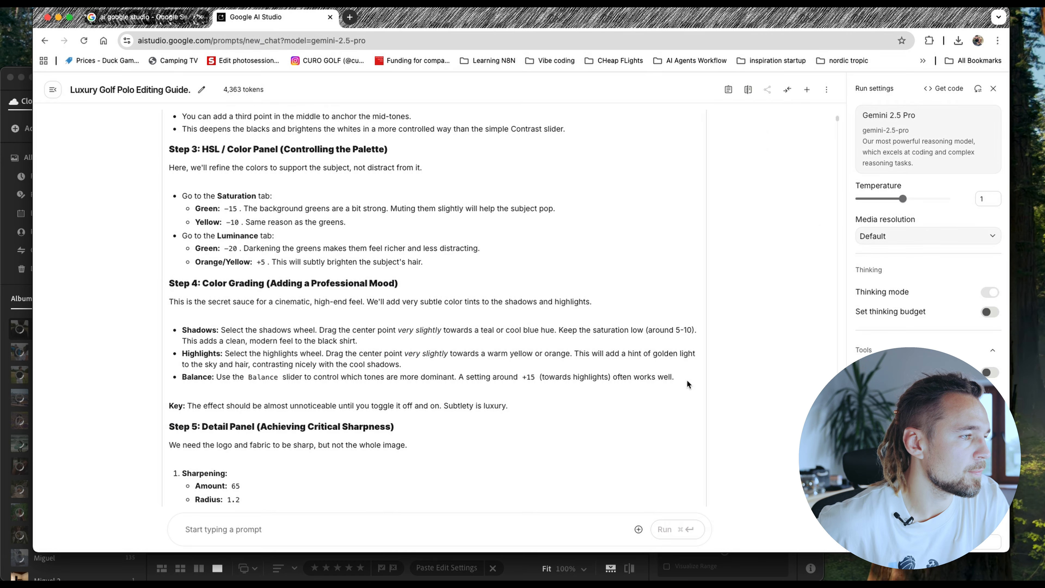
{"action": "key", "text": "super+Tab"}
{"action": "key", "text": "super+Tab"}
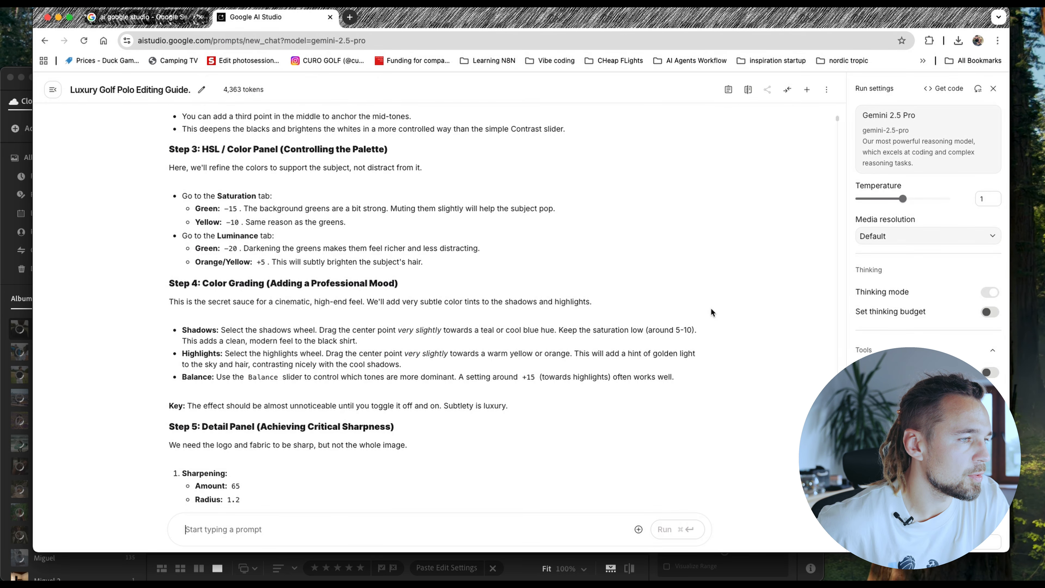
{"action": "key", "text": "super+Tab"}
{"action": "left_click", "coordinate": [686, 304]}
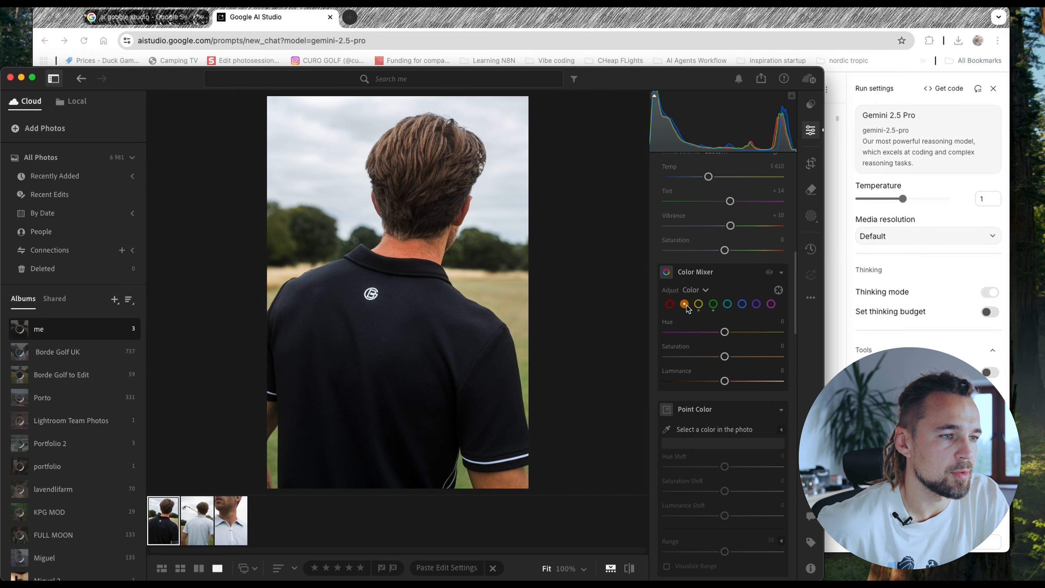
{"action": "left_click", "coordinate": [699, 304]}
{"action": "left_click_drag", "start_coordinate": [727, 357], "coordinate": [732, 382]}
{"action": "left_click", "coordinate": [684, 303]}
{"action": "left_click_drag", "start_coordinate": [725, 381], "coordinate": [728, 383]}
- Read the guide's Color Grading instructions in the browser, and tint the shadows very slightly toward cool blue in Lightroom
{"action": "key", "text": "super+Tab"}
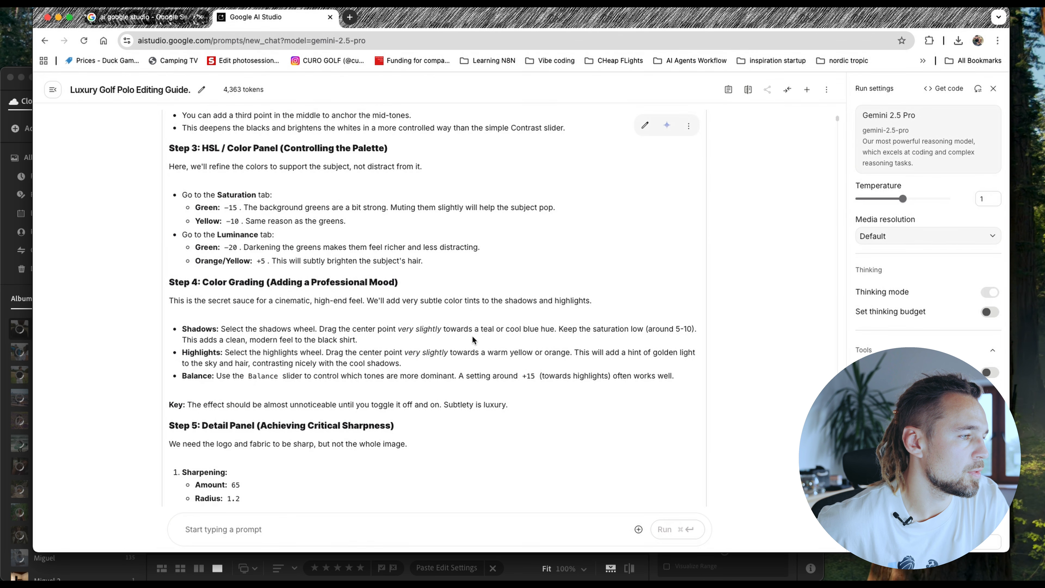
{"action": "scroll", "coordinate": [452, 333], "scroll_direction": "down", "scroll_amount": 2}
{"action": "scroll", "coordinate": [303, 315], "scroll_direction": "down", "scroll_amount": 4}
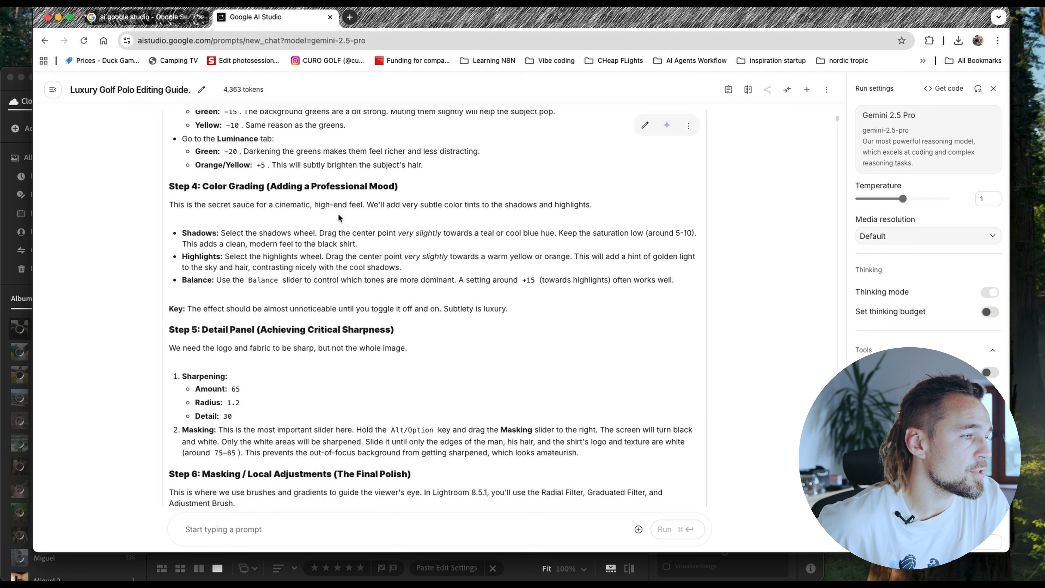
{"action": "scroll", "coordinate": [371, 225], "scroll_direction": "down", "scroll_amount": 1}
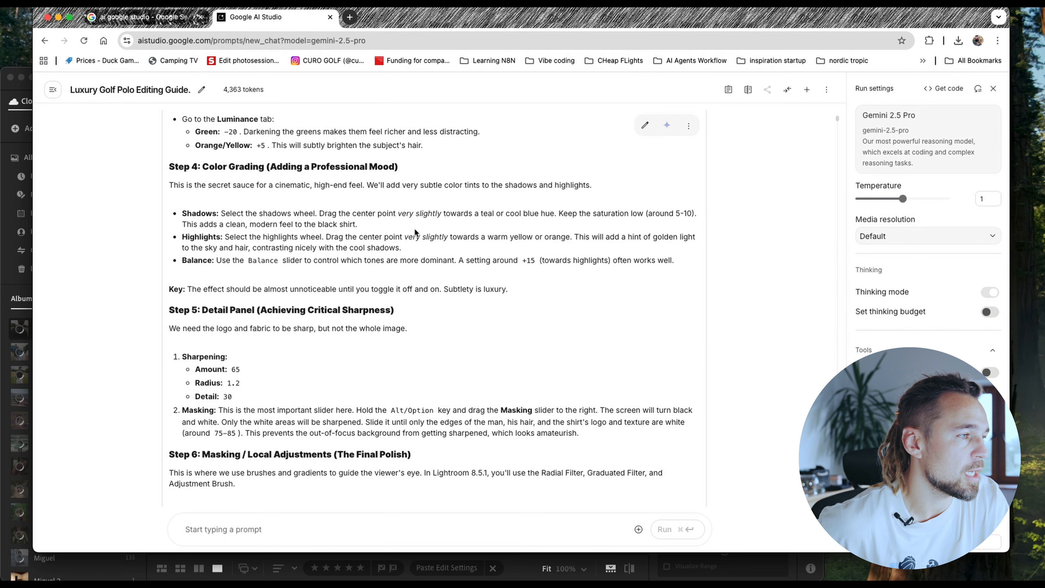
{"action": "scroll", "coordinate": [416, 234], "scroll_direction": "down", "scroll_amount": 1}
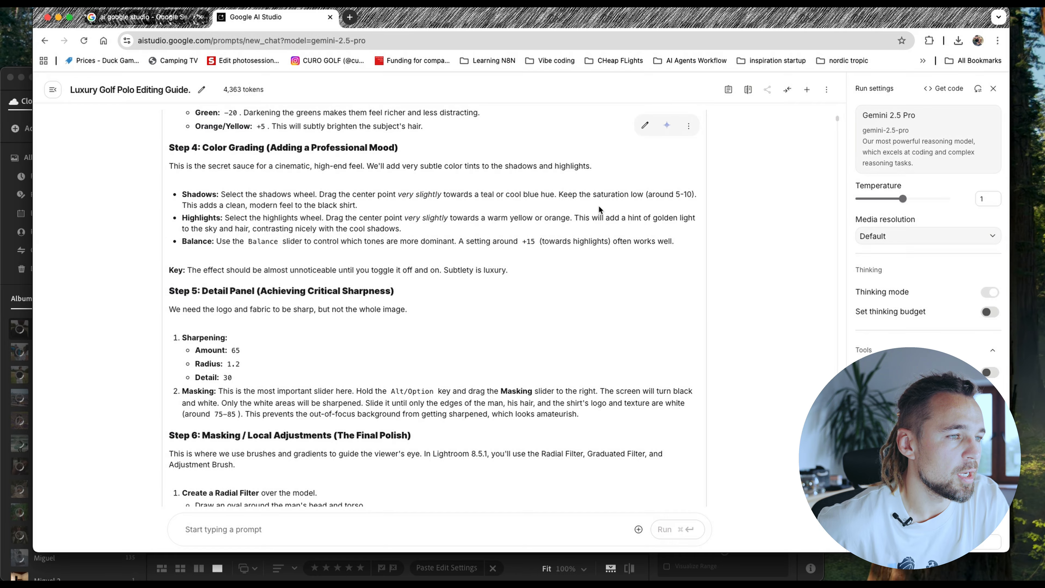
{"action": "key", "text": "super+Tab"}
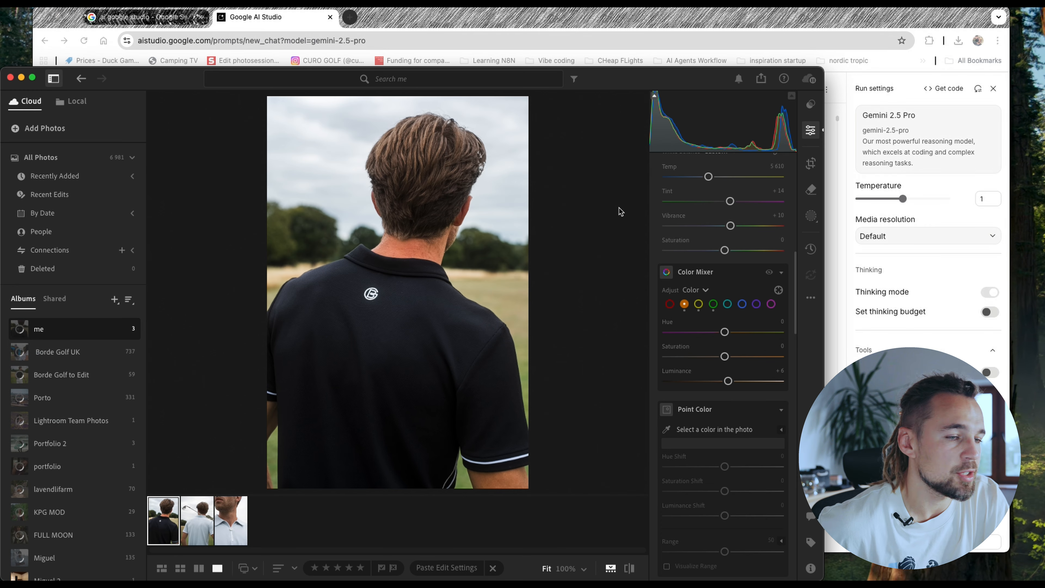
{"action": "scroll", "coordinate": [669, 254], "scroll_direction": "down", "scroll_amount": 10}
{"action": "scroll", "coordinate": [689, 264], "scroll_direction": "up", "scroll_amount": 8}
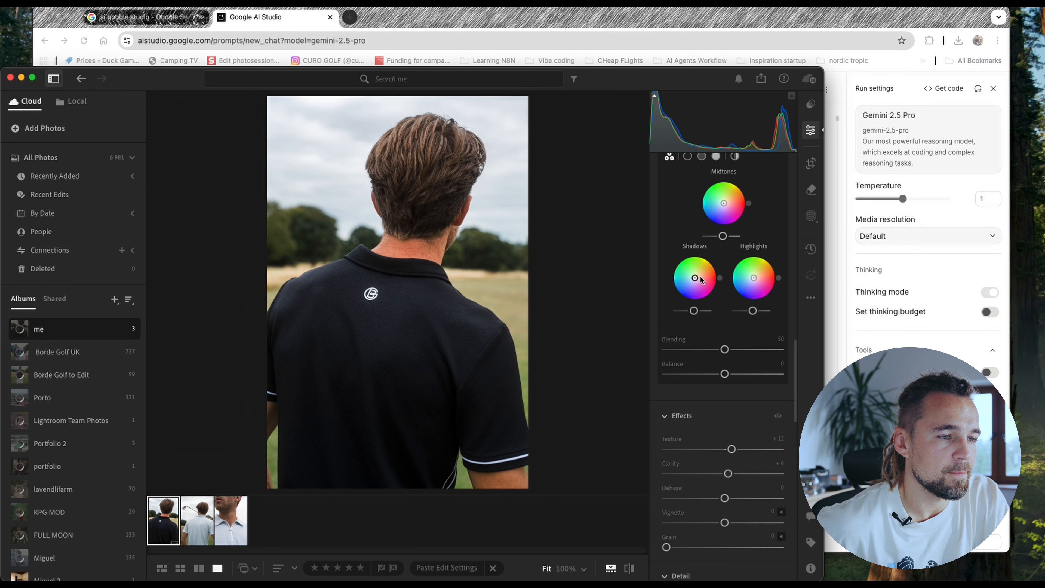
{"action": "mouse_move", "coordinate": [696, 279]}
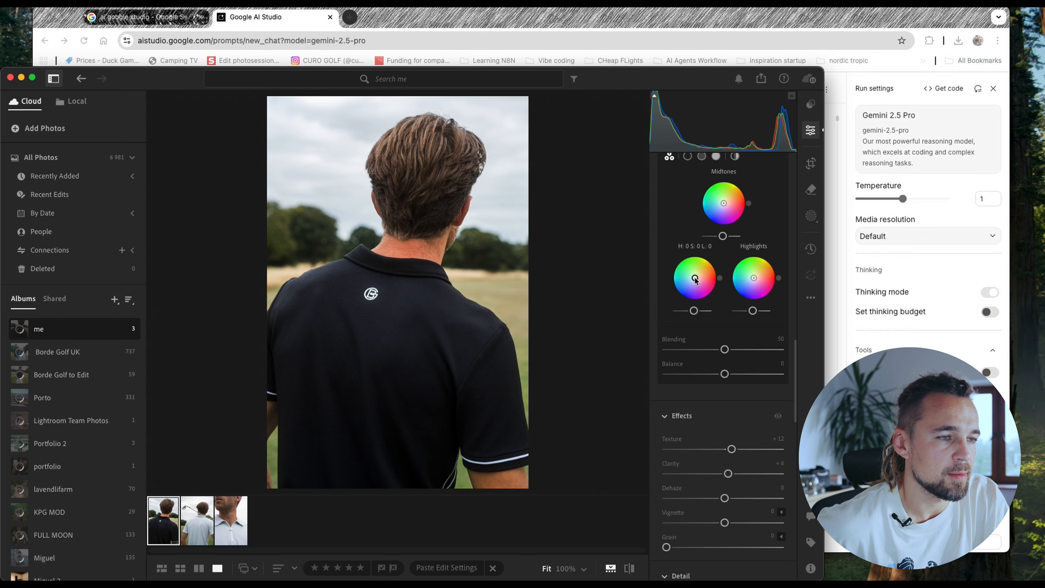
{"action": "left_click_drag", "start_coordinate": [695, 279], "coordinate": [694, 279]}
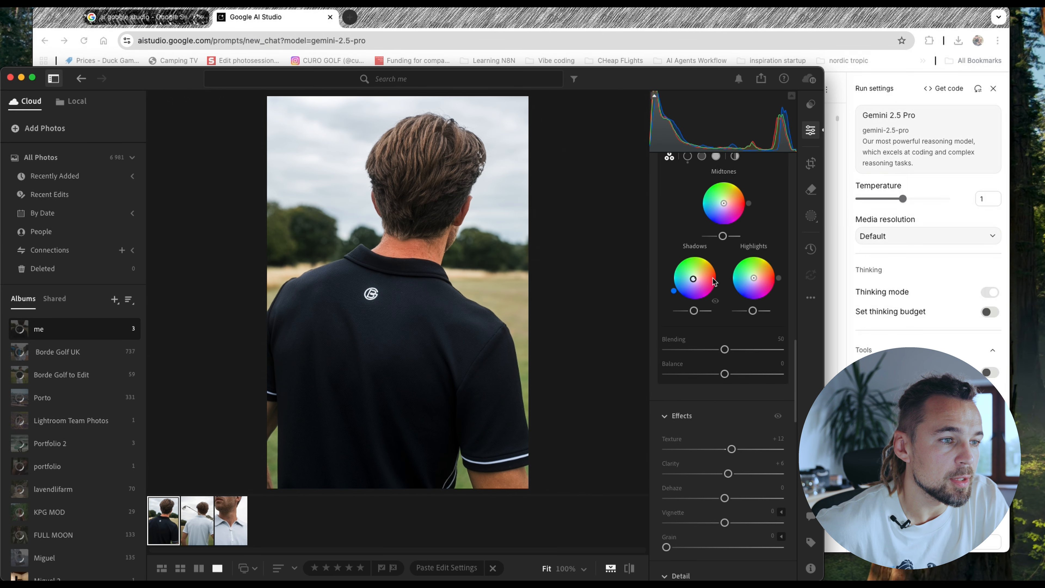
- Check the guide's highlights advice in the browser, and tint the highlights in Lightroom toward yellow-green, about hue 81 and saturation 15
{"action": "key", "text": "super+Tab"}
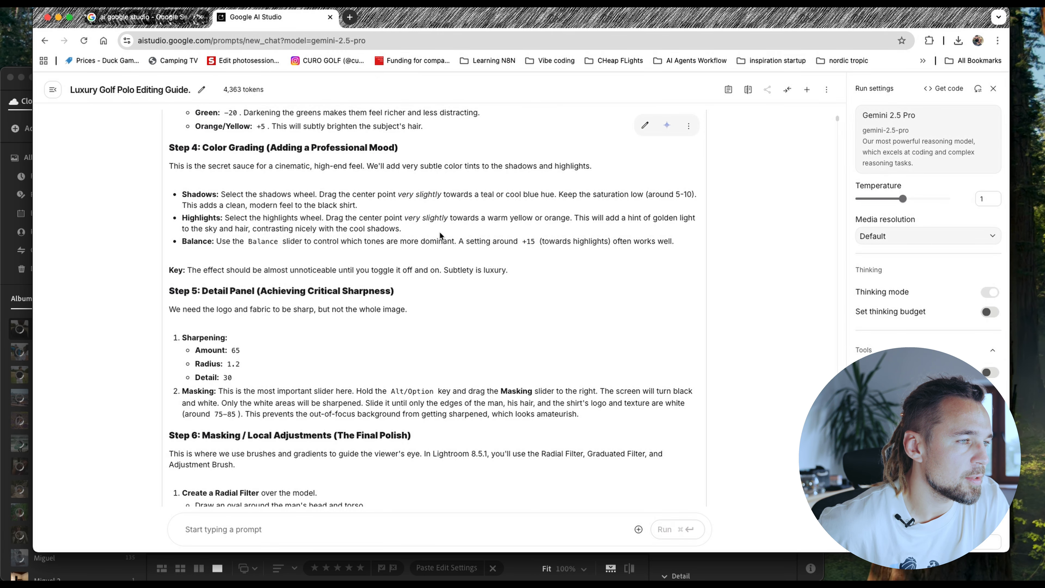
{"action": "key", "text": "super+Tab"}
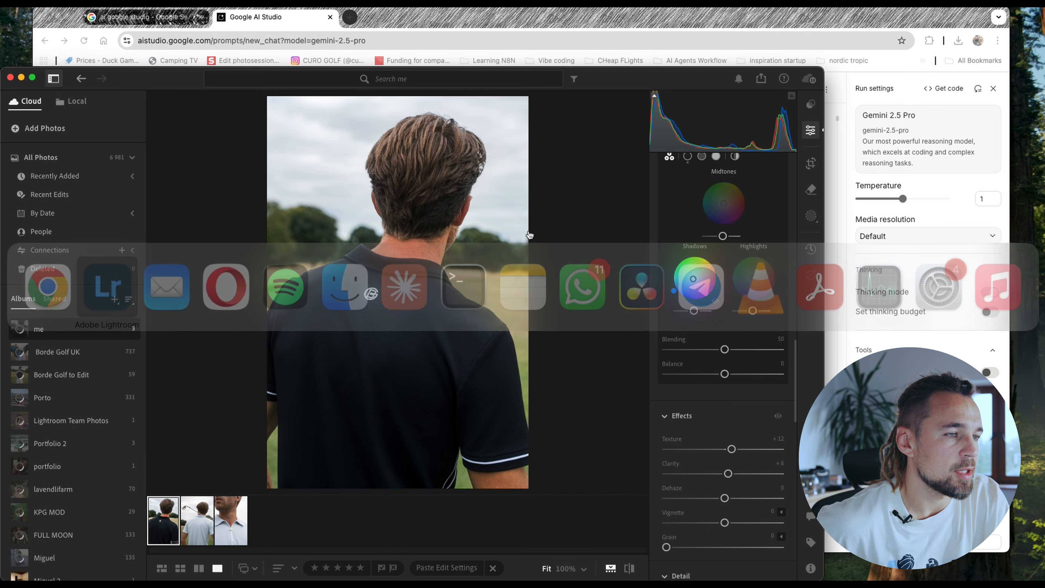
{"action": "scroll", "coordinate": [733, 259], "scroll_direction": "up", "scroll_amount": 1}
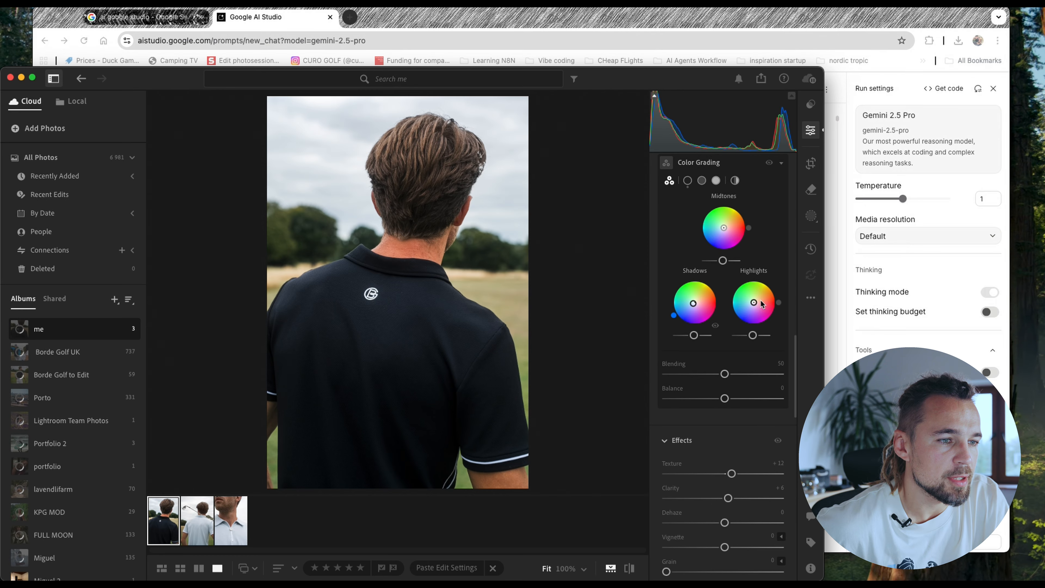
{"action": "left_click_drag", "start_coordinate": [756, 304], "coordinate": [756, 302]}
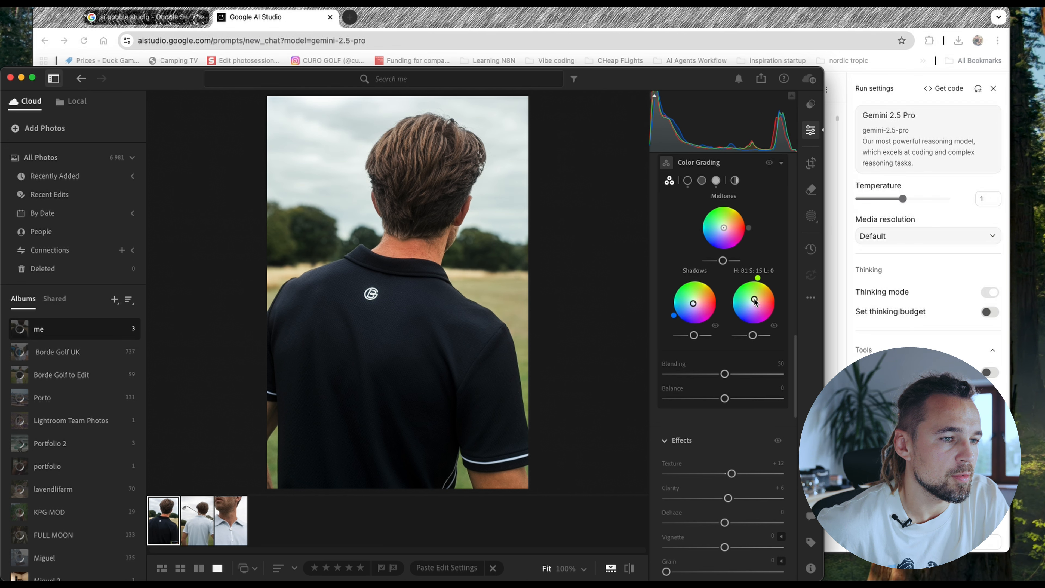
- Check the guide's balance value in the browser, and set the Color Grading balance to +15 in Lightroom
{"action": "key", "text": "super+Tab"}
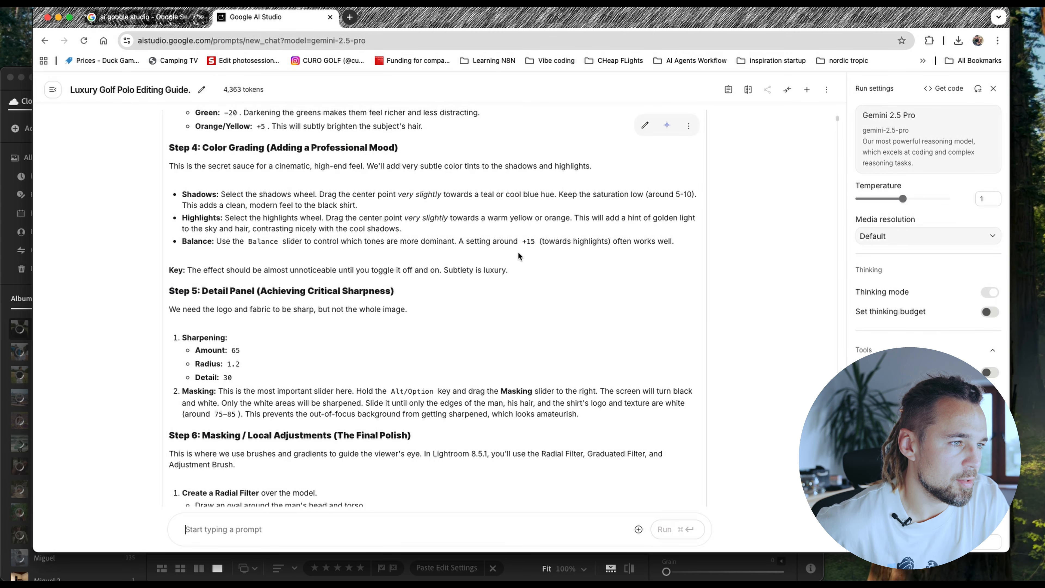
{"action": "key", "text": "super+Tab"}
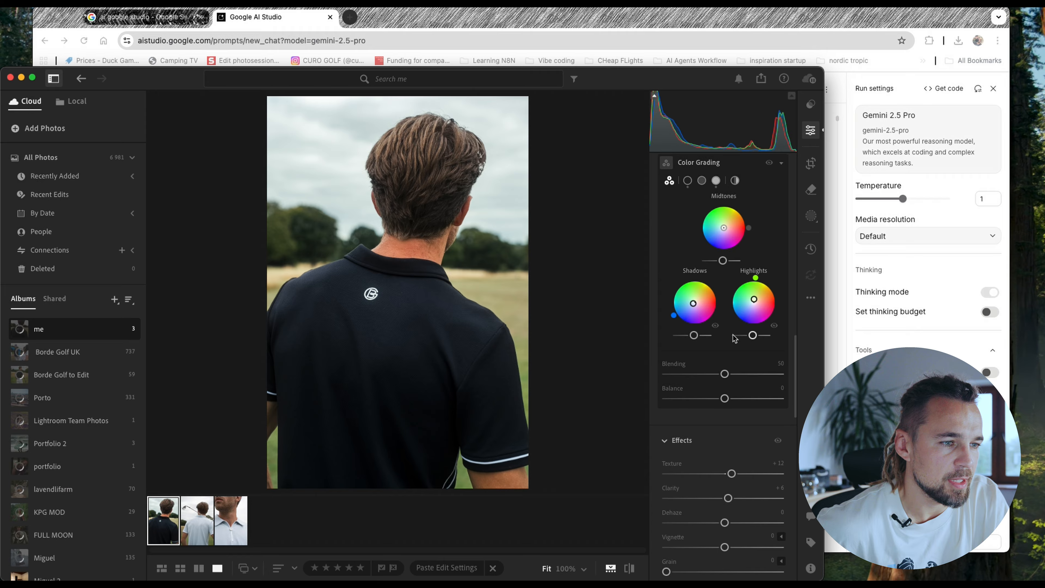
{"action": "left_click_drag", "start_coordinate": [724, 398], "coordinate": [734, 402]}
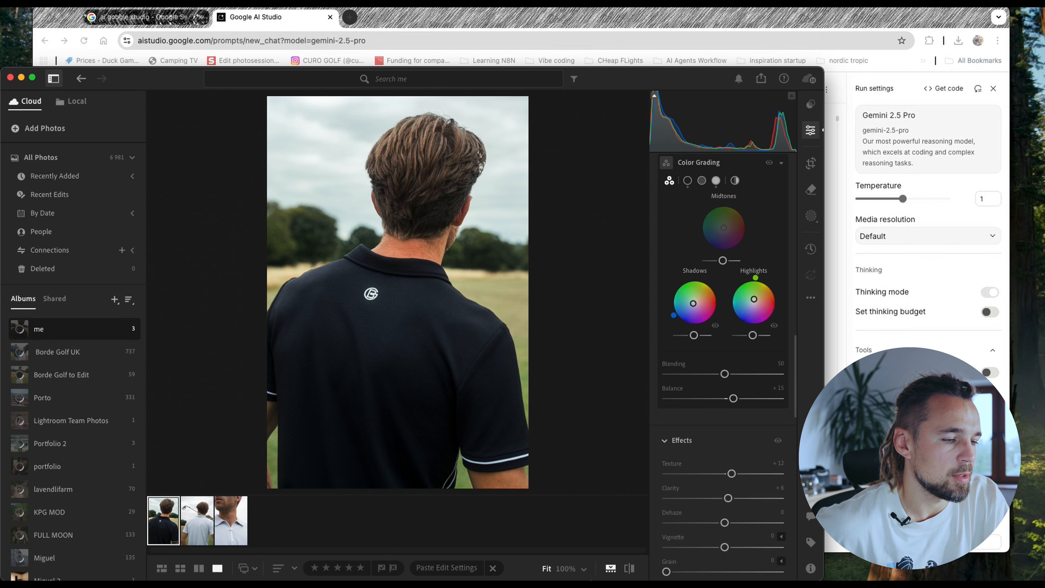
- Compare the color-graded photo with the original by toggling the before/after view several times
{"action": "left_click", "coordinate": [629, 574]}
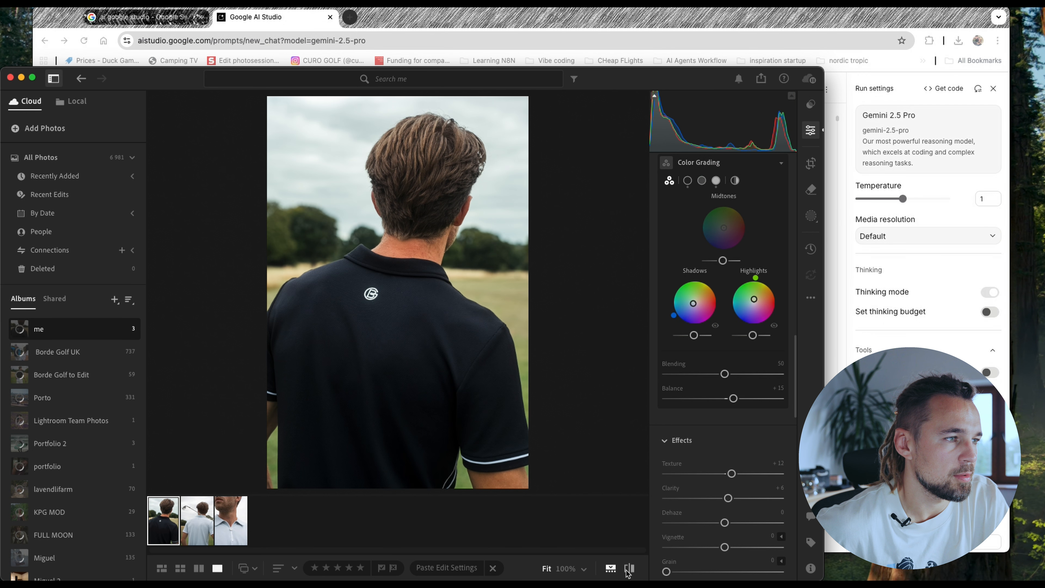
{"action": "left_click", "coordinate": [629, 574]}
{"action": "left_click", "coordinate": [628, 573]}
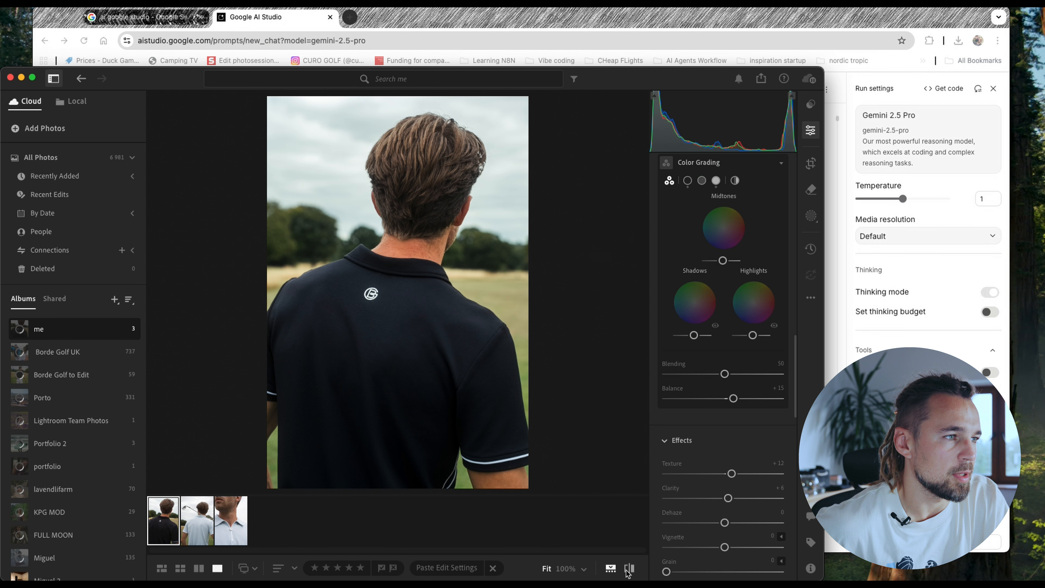
{"action": "left_click", "coordinate": [628, 574]}
{"action": "left_click", "coordinate": [629, 573]}
- Read the guide's sharpening and masking sections in the browser, and capture a screenshot of the edited photo in Lightroom
{"action": "key", "text": "super+Tab"}
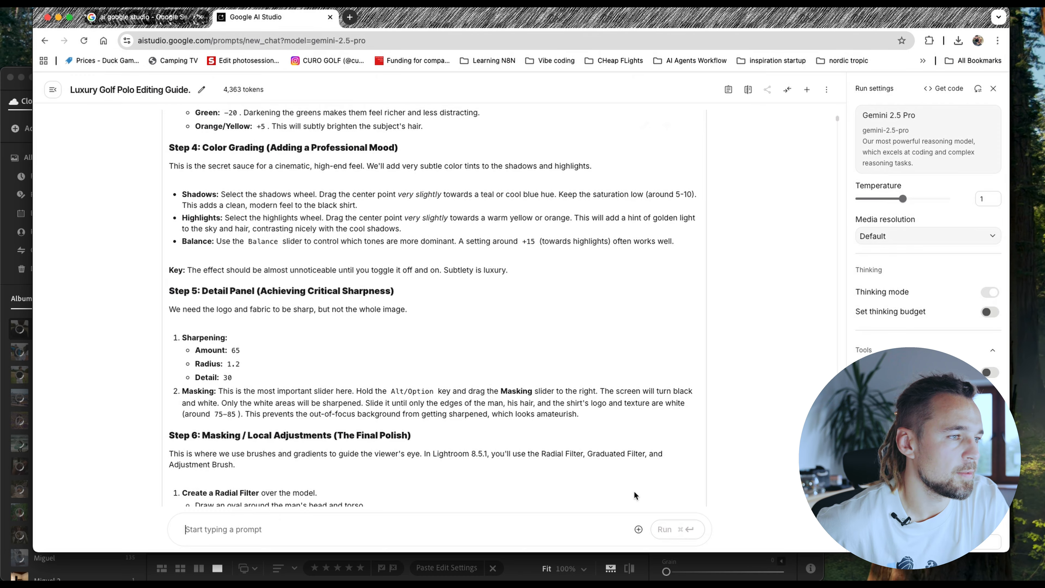
{"action": "scroll", "coordinate": [334, 321], "scroll_direction": "down", "scroll_amount": 4}
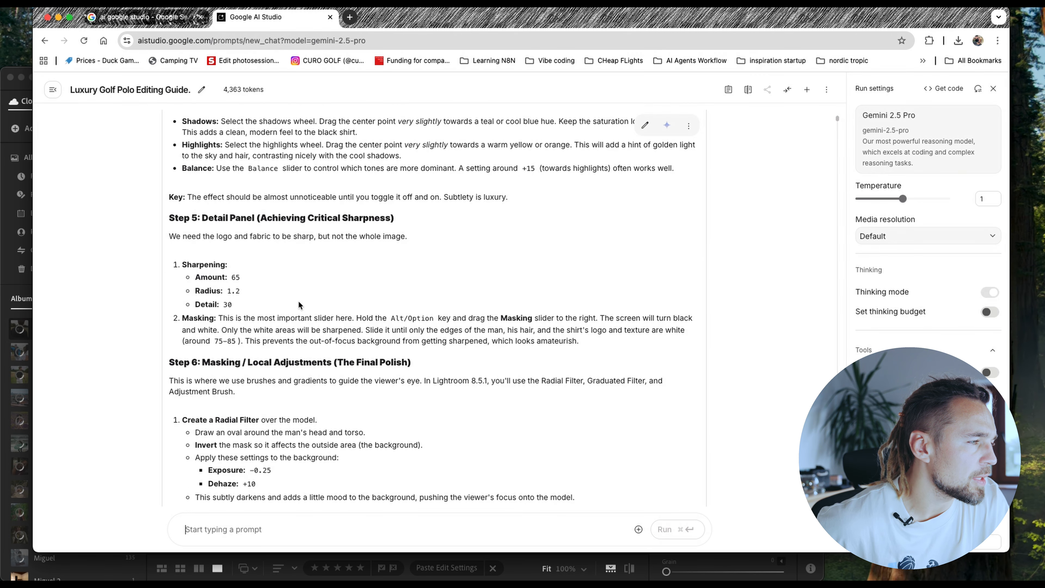
{"action": "scroll", "coordinate": [287, 255], "scroll_direction": "down", "scroll_amount": 2}
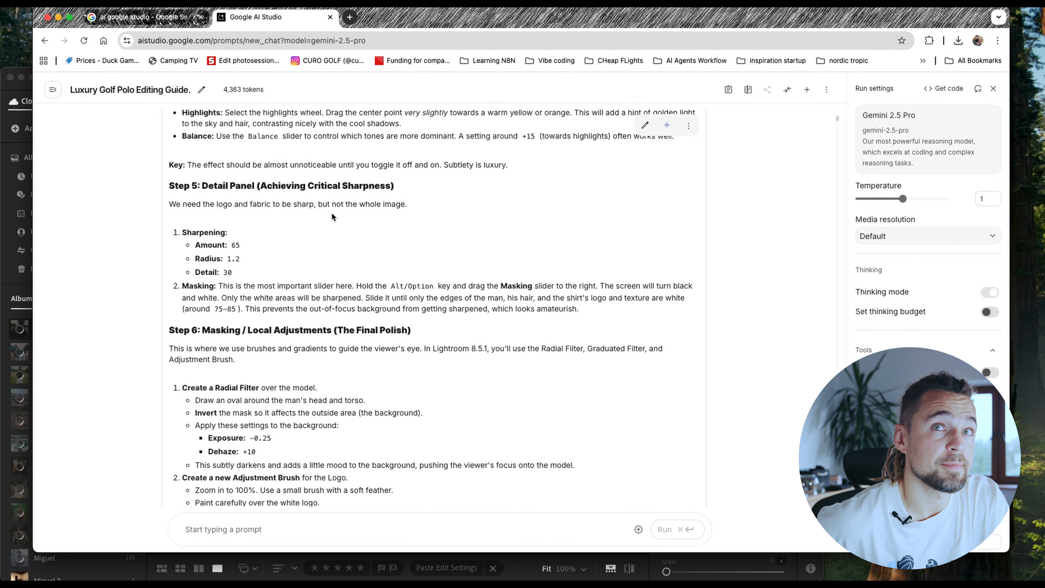
{"action": "scroll", "coordinate": [331, 214], "scroll_direction": "down", "scroll_amount": 5}
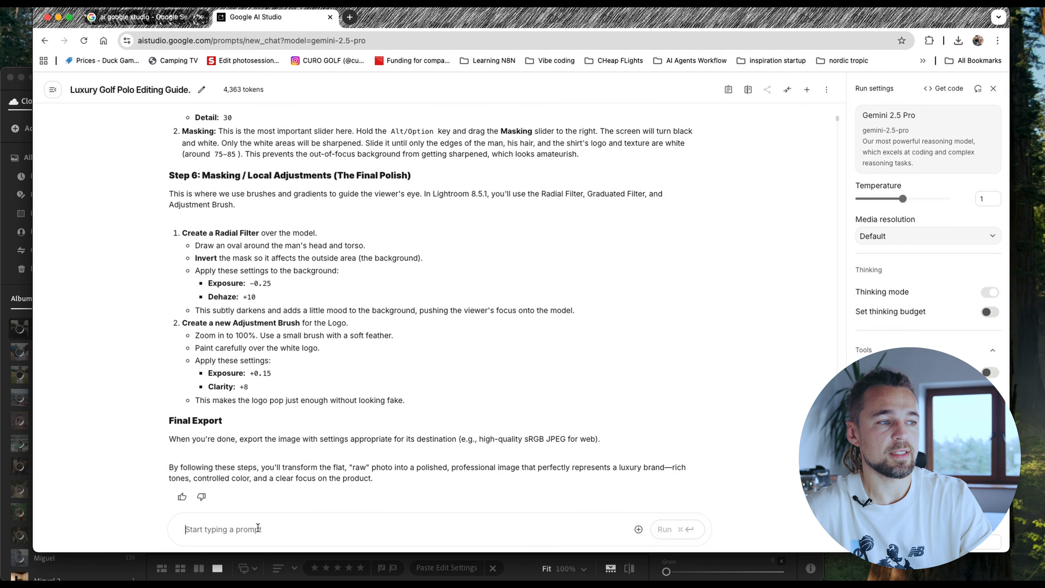
{"action": "key", "text": "super+Tab"}
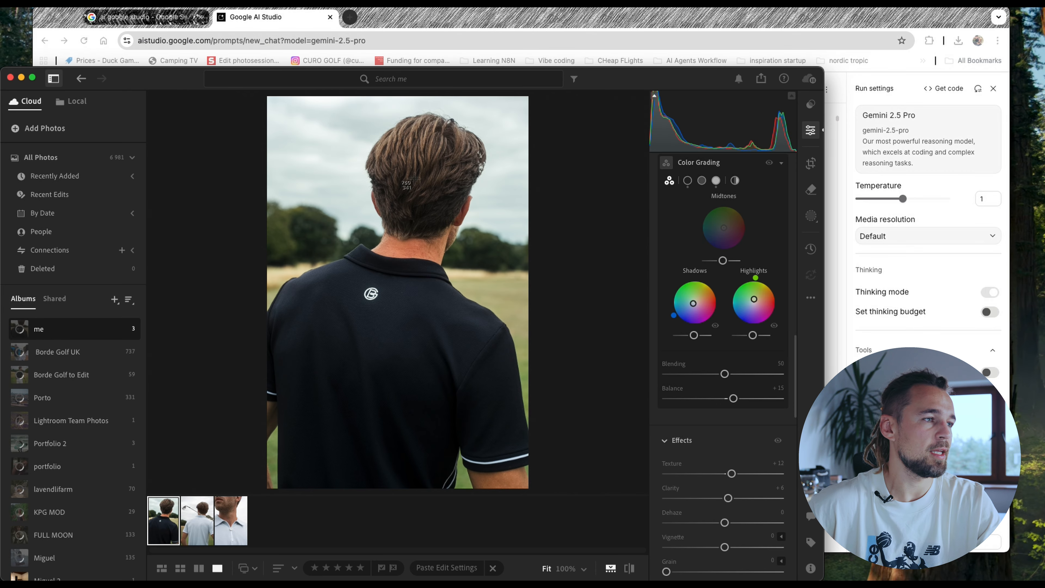
{"action": "key", "text": "super+shift+4"}
{"action": "left_click_drag", "start_coordinate": [265, 95], "coordinate": [538, 490]}
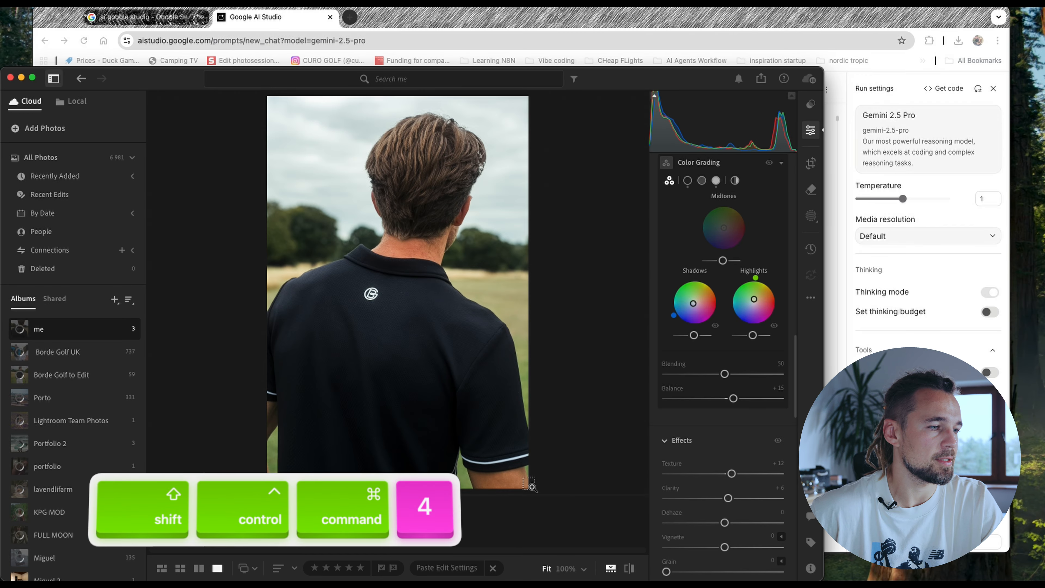
- In Google AI Studio, tell Gemini that half of the guide is done and ask about masking and details
{"action": "key", "text": "super+Tab"}
{"action": "type", "text": "i did half"}
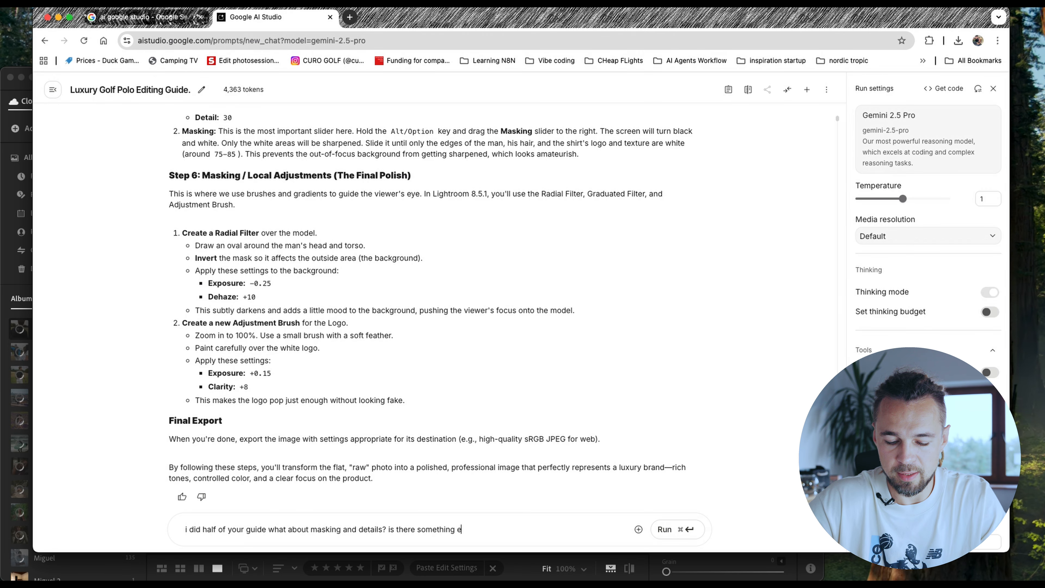
{"action": "type", "text": "?"}
{"action": "key", "text": "super+Return"}
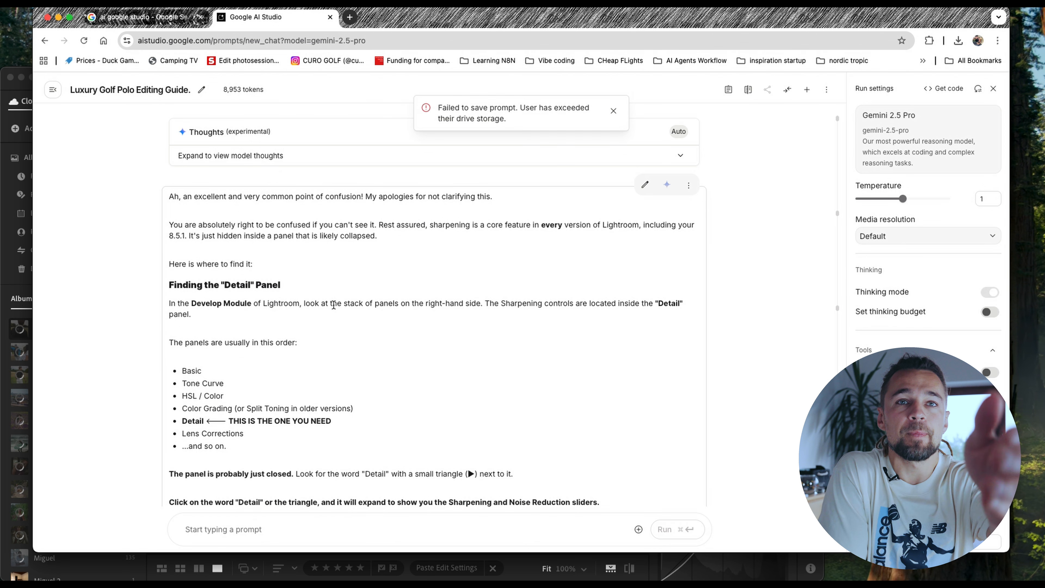
- Following Gemini's Detail panel instructions, set Lightroom's Sharpening to 70, Radius to 1.2 and Detail to 35
{"action": "scroll", "coordinate": [350, 310], "scroll_direction": "down", "scroll_amount": 3}
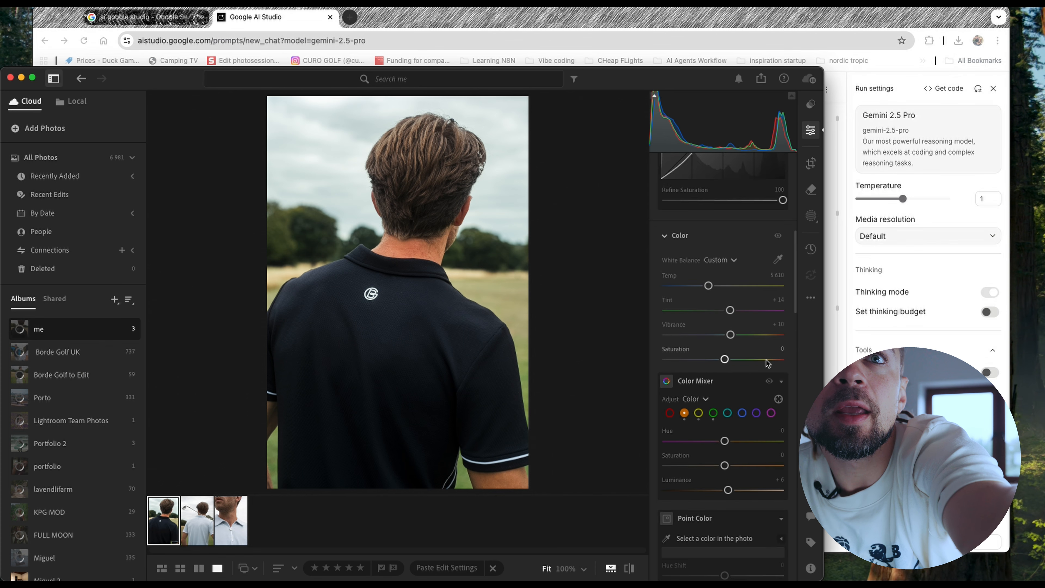
{"action": "scroll", "coordinate": [768, 363], "scroll_direction": "down", "scroll_amount": 5}
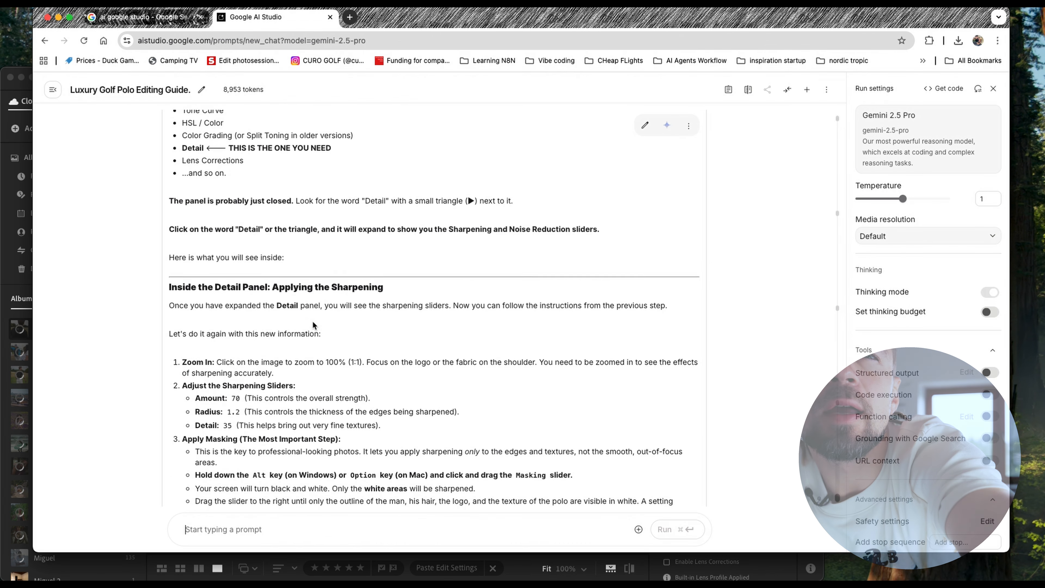
{"action": "scroll", "coordinate": [587, 350], "scroll_direction": "down", "scroll_amount": 3}
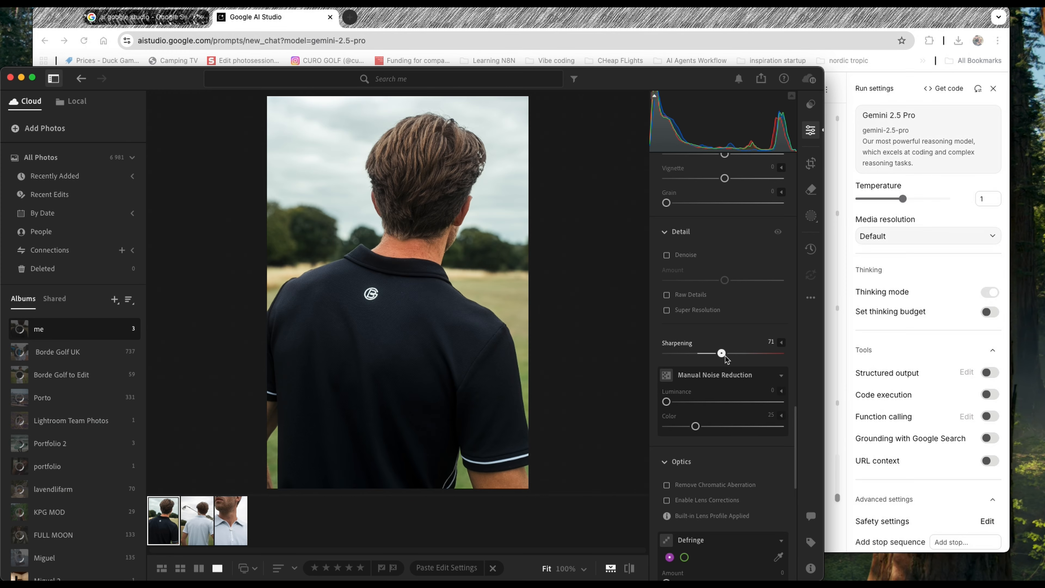
{"action": "left_click", "coordinate": [561, 368]}
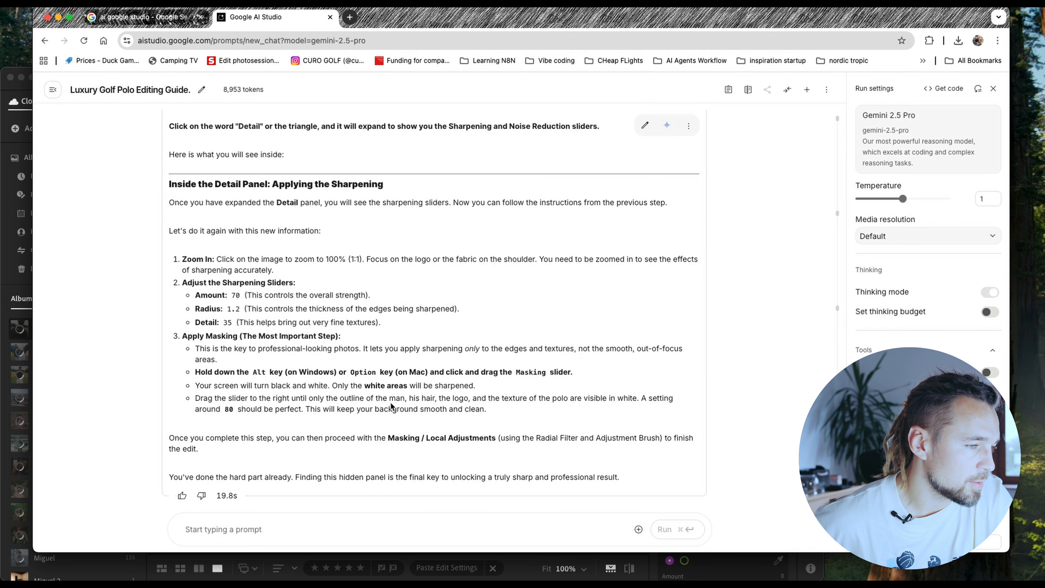
- Fit the whole photo in Lightroom's view and raise the sharpening Masking to 81, checking Gemini's recommended value in the browser
{"action": "key", "text": "super+Tab"}
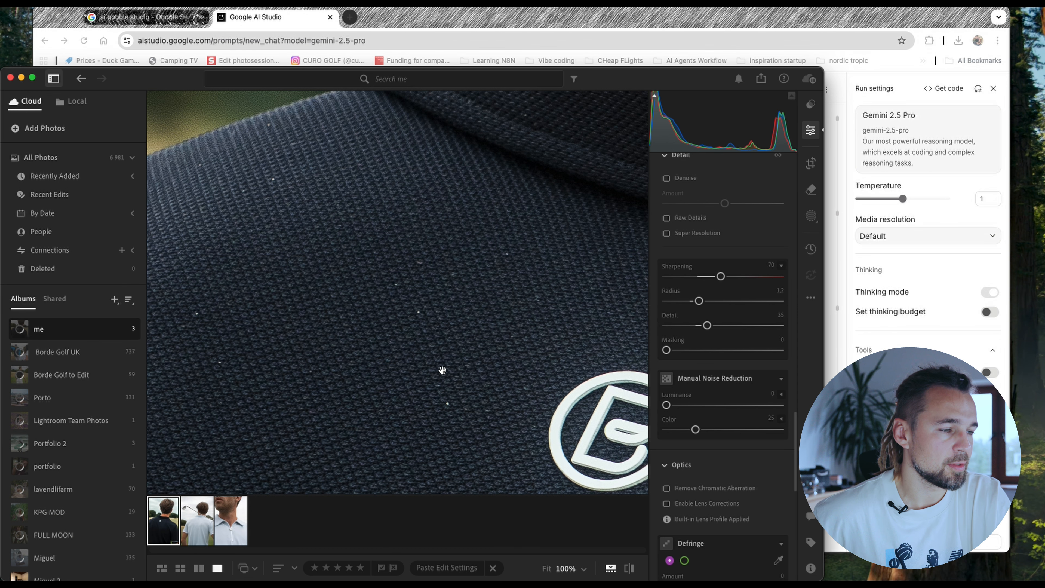
{"action": "left_click", "coordinate": [456, 340]}
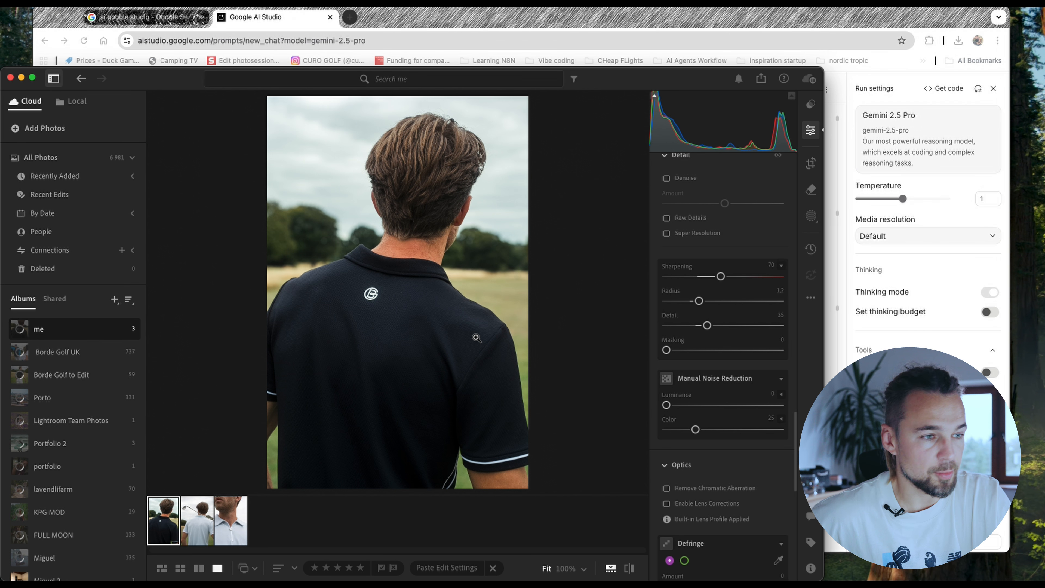
{"action": "key", "text": "alt"}
{"action": "left_click_drag", "start_coordinate": [666, 350], "coordinate": [725, 356]}
{"action": "scroll", "coordinate": [671, 348], "scroll_direction": "down", "scroll_amount": 1}
{"action": "key", "text": "super+Tab"}
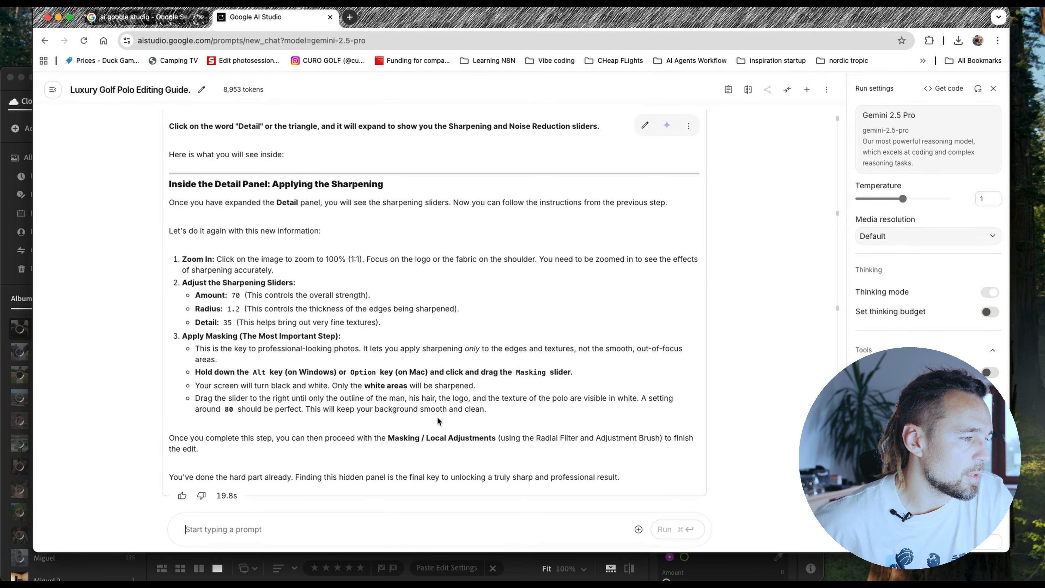
{"action": "key", "text": "super+Tab"}
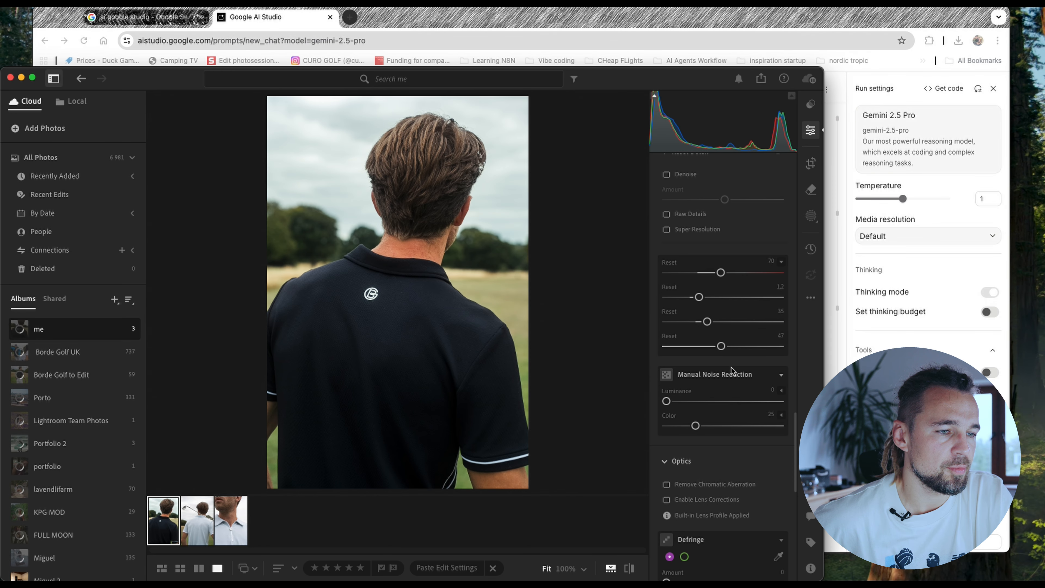
{"action": "left_click_drag", "start_coordinate": [721, 349], "coordinate": [762, 355]}
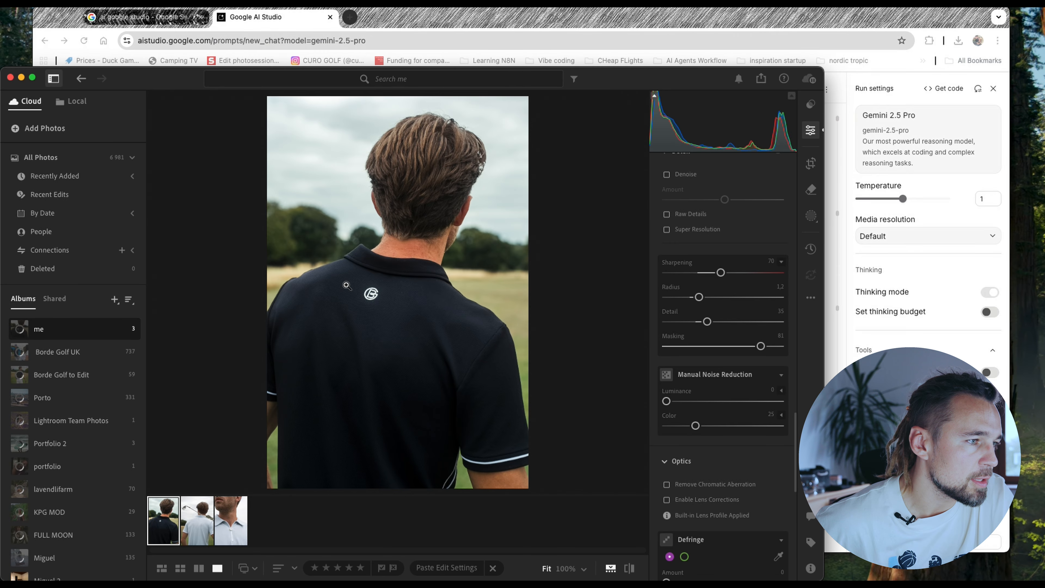
- Zoom to 100% on the shirt logo and compare its sharpening against the original photo
{"action": "left_click", "coordinate": [375, 287]}
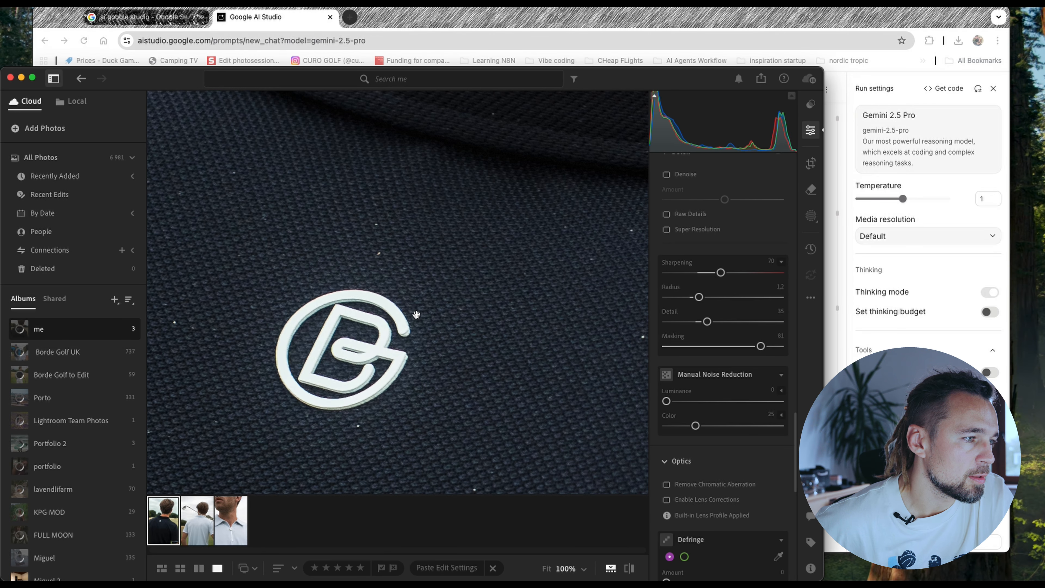
{"action": "left_click", "coordinate": [630, 570]}
{"action": "left_click", "coordinate": [631, 570]}
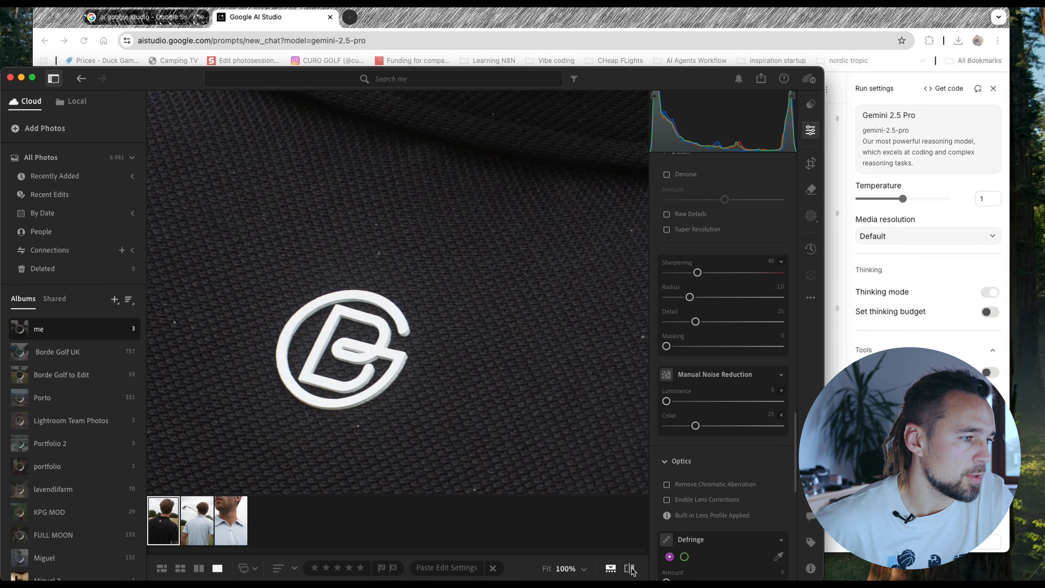
- Compare the edited logo with the original photo at 100% and with the whole image fitted, ending on the edited version
{"action": "left_click", "coordinate": [630, 569]}
{"action": "left_click", "coordinate": [630, 569]}
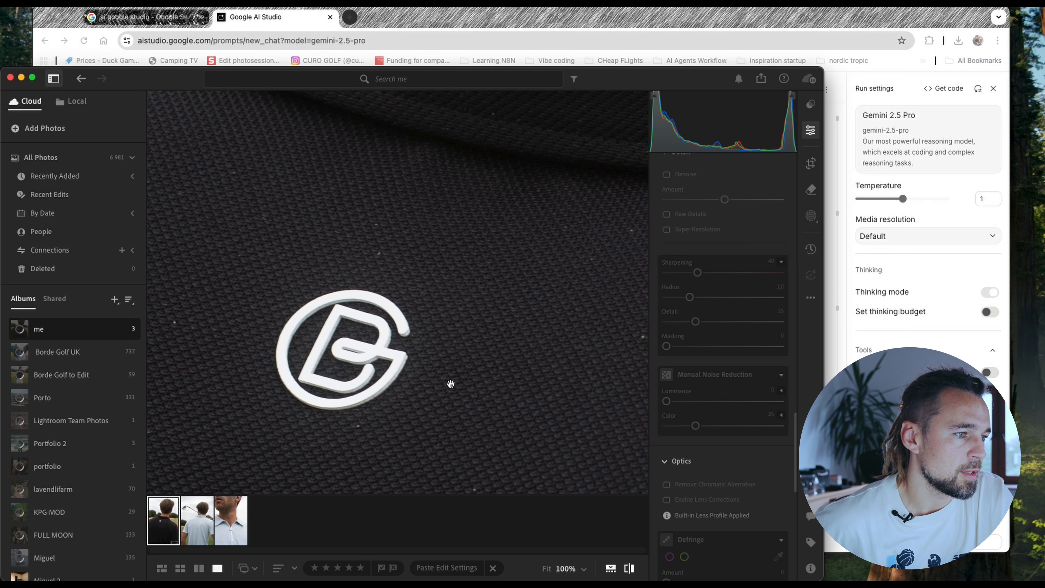
{"action": "left_click", "coordinate": [434, 332]}
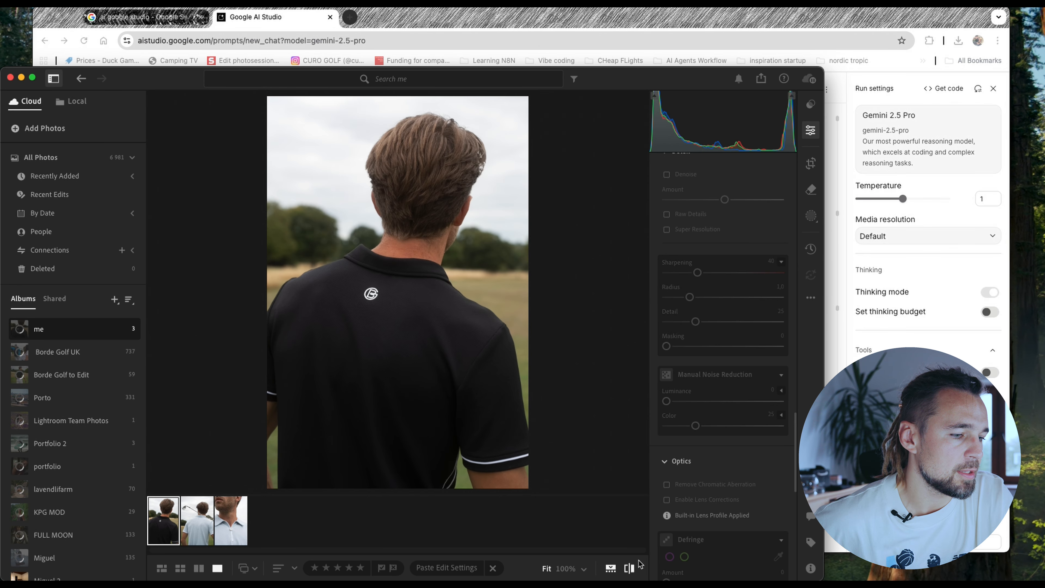
{"action": "left_click", "coordinate": [630, 570]}
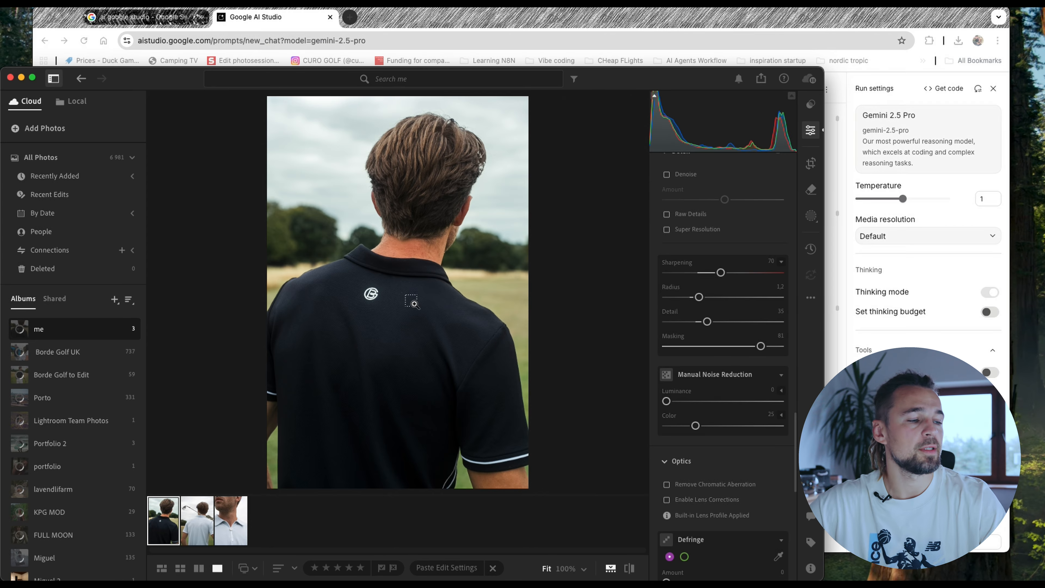
- In Google AI Studio, tell Gemini the blue tint is unwanted because the shirt should be black, and ask for the next steps
{"action": "key", "text": "super+Tab"}
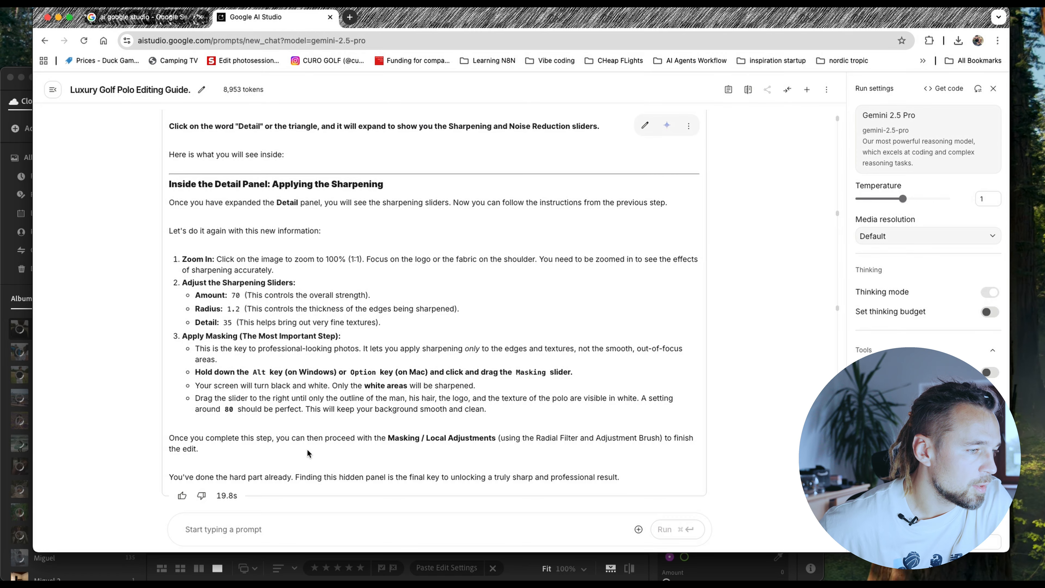
{"action": "left_click", "coordinate": [266, 528]}
{"action": "type", "text": "lets"}
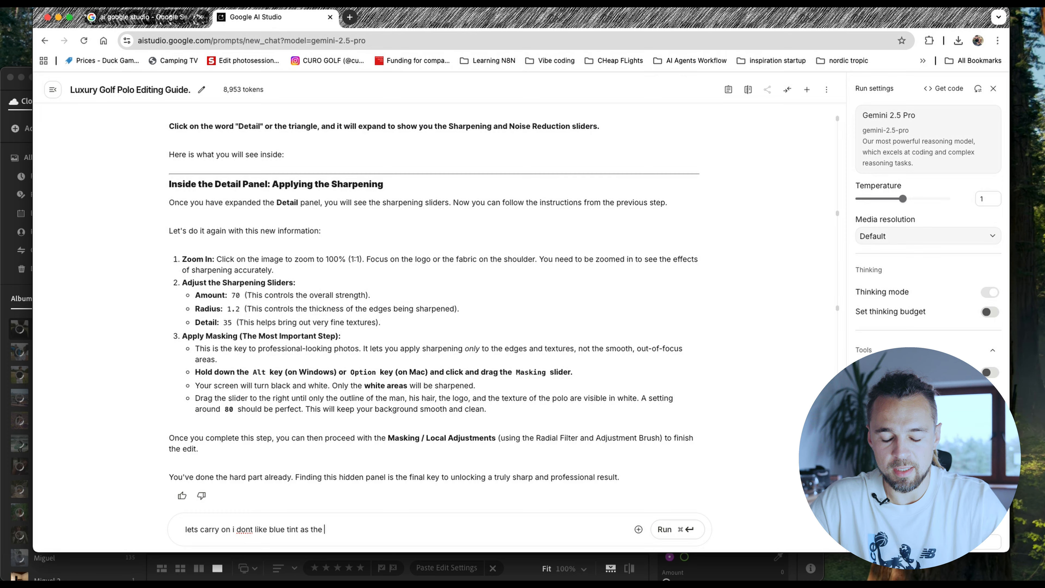
{"action": "type", "text": "carry on i dont like blue tint as the shirt should be black. what ar"}
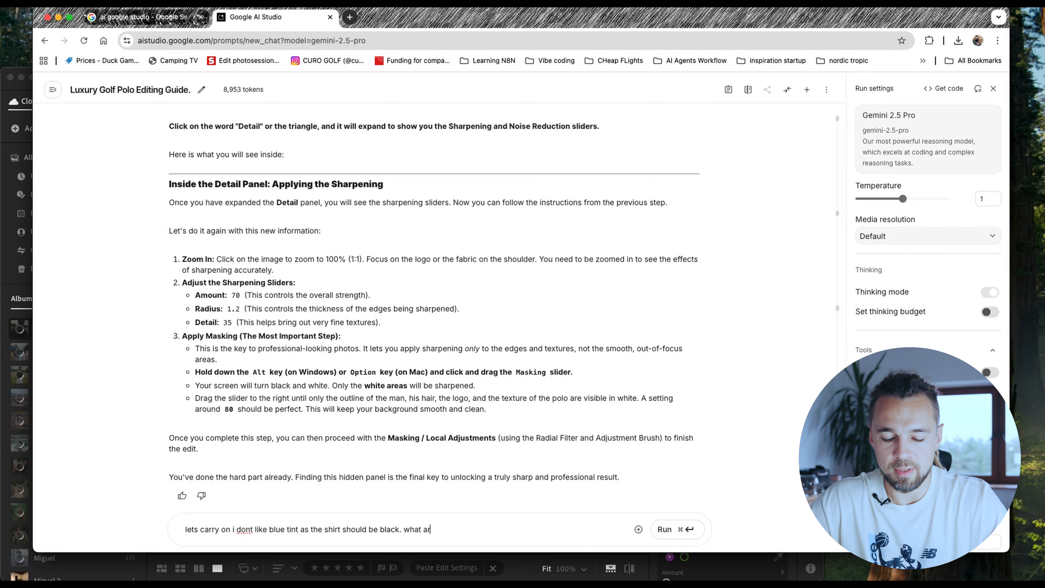
{"action": "type", "text": "e the nexgt steps"}
{"action": "key", "text": "super+Return"}
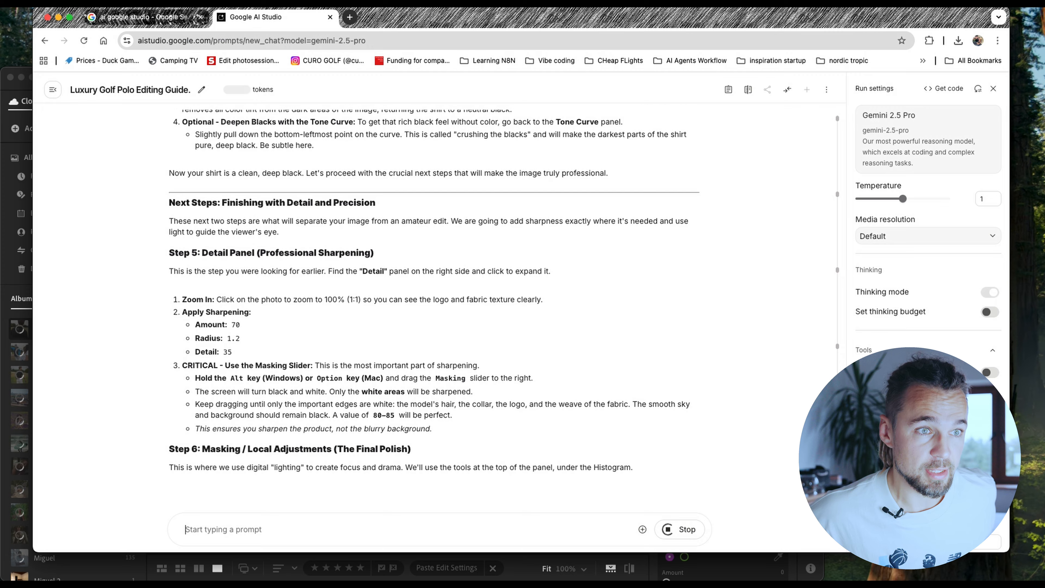
- Read Gemini's instructions for achieving true black and reset the Shadows color wheel to neutral in Lightroom's Color Grading
{"action": "scroll", "coordinate": [911, 323], "scroll_direction": "down", "scroll_amount": 3}
{"action": "scroll", "coordinate": [912, 318], "scroll_direction": "up", "scroll_amount": 3}
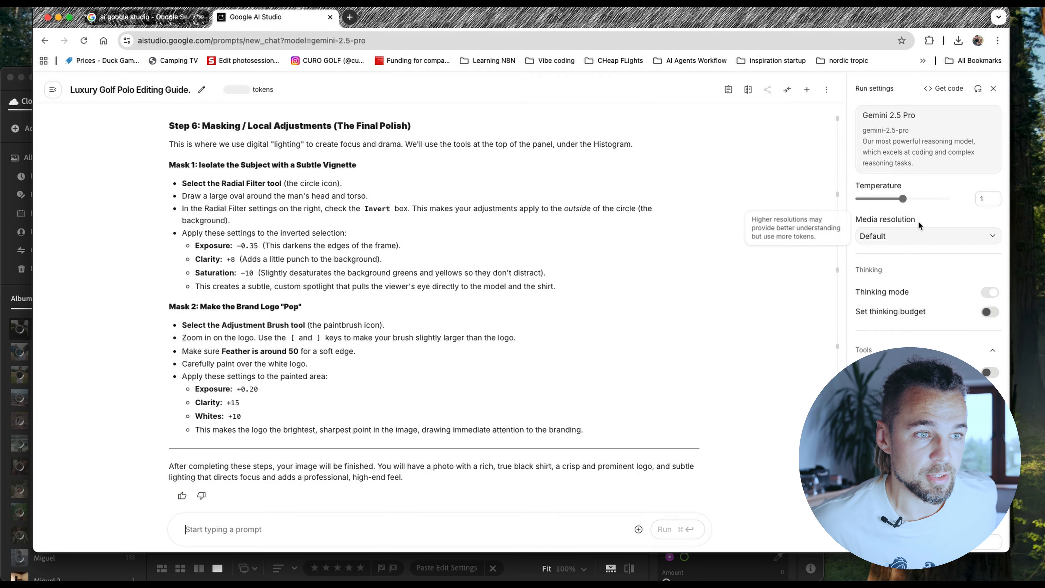
{"action": "scroll", "coordinate": [918, 237], "scroll_direction": "down", "scroll_amount": 3}
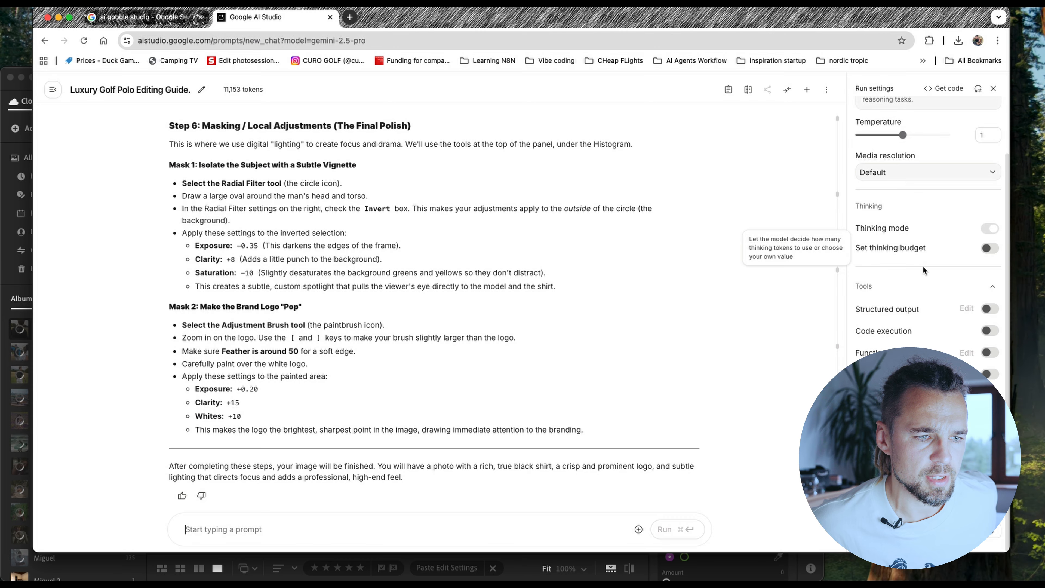
{"action": "scroll", "coordinate": [920, 302], "scroll_direction": "up", "scroll_amount": 3}
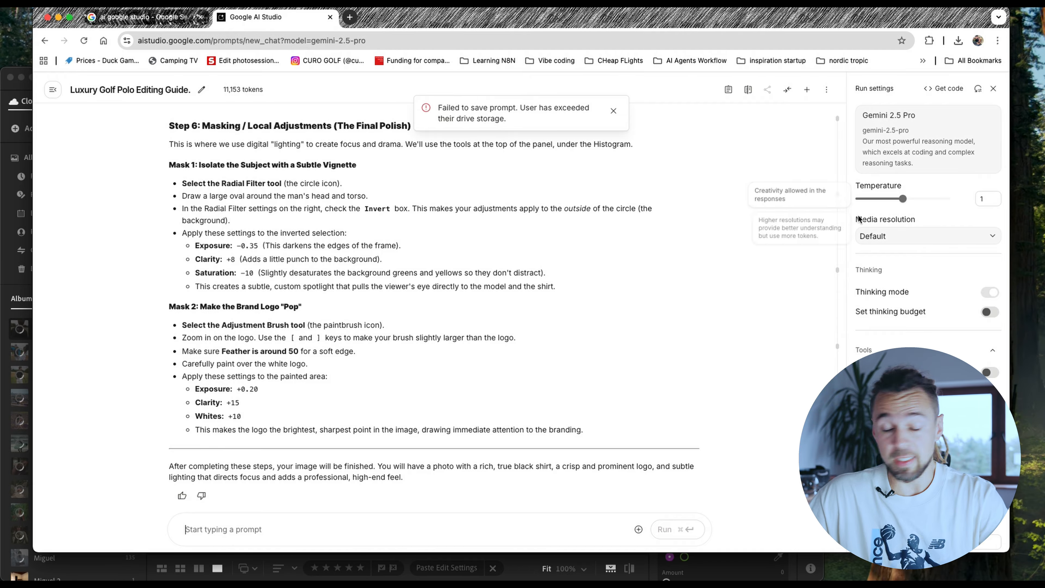
{"action": "scroll", "coordinate": [313, 277], "scroll_direction": "up", "scroll_amount": 3}
{"action": "scroll", "coordinate": [313, 276], "scroll_direction": "up", "scroll_amount": 8}
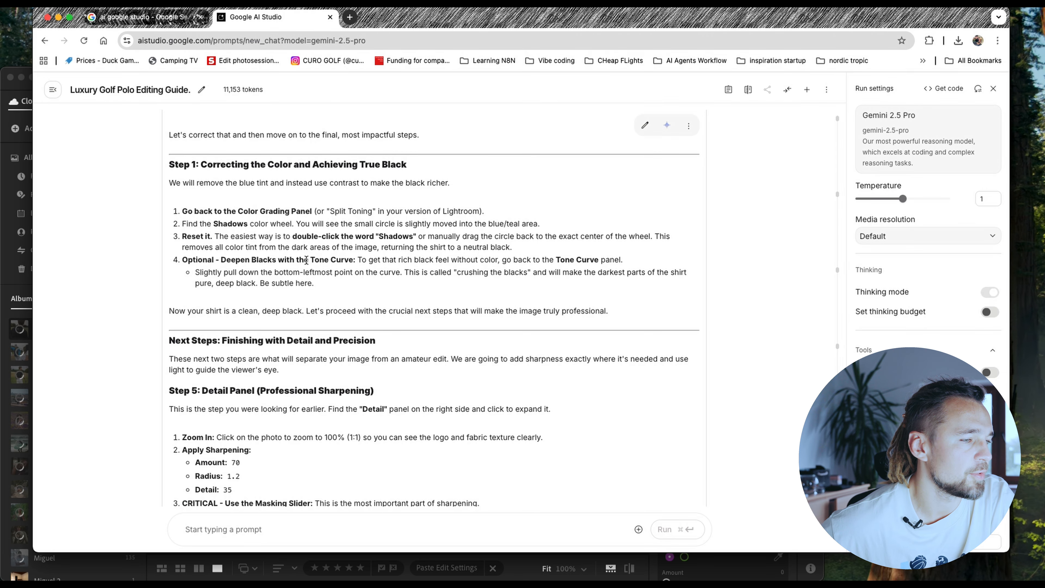
{"action": "key", "text": "super+Tab"}
{"action": "scroll", "coordinate": [756, 354], "scroll_direction": "down", "scroll_amount": 10}
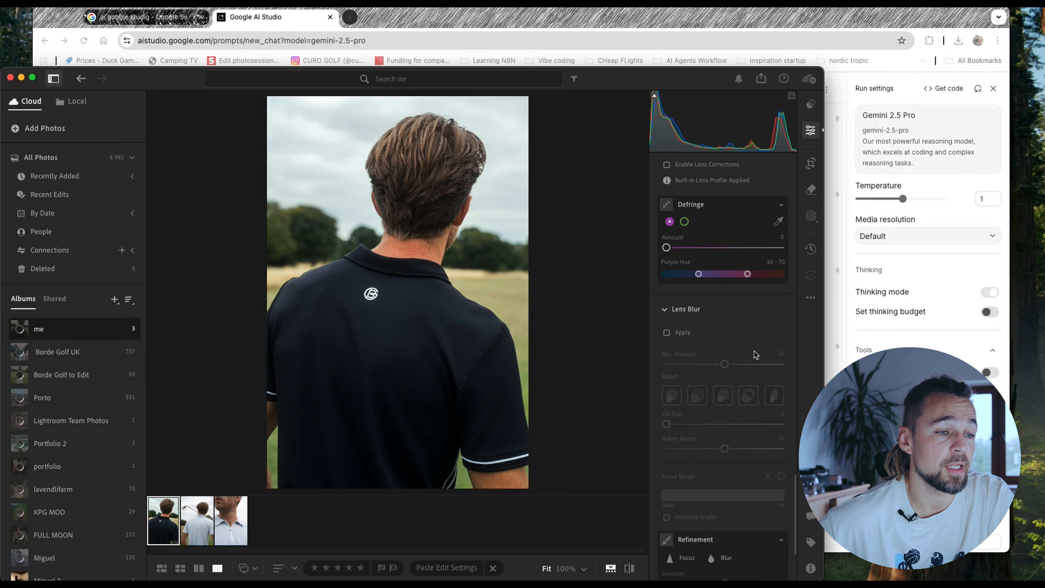
{"action": "scroll", "coordinate": [756, 354], "scroll_direction": "up", "scroll_amount": 8}
{"action": "scroll", "coordinate": [756, 355], "scroll_direction": "up", "scroll_amount": 6}
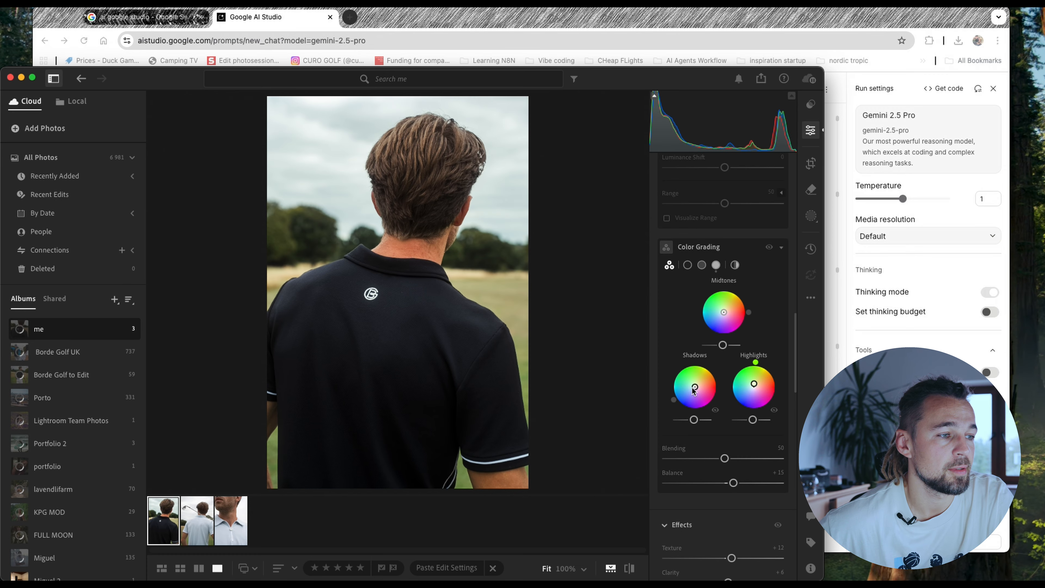
- Check Gemini's optional Tone Curve tip and pull the lower shadow point of Lightroom's curve slightly down to deepen the blacks
{"action": "key", "text": "super+Tab"}
{"action": "scroll", "coordinate": [375, 268], "scroll_direction": "down", "scroll_amount": 3}
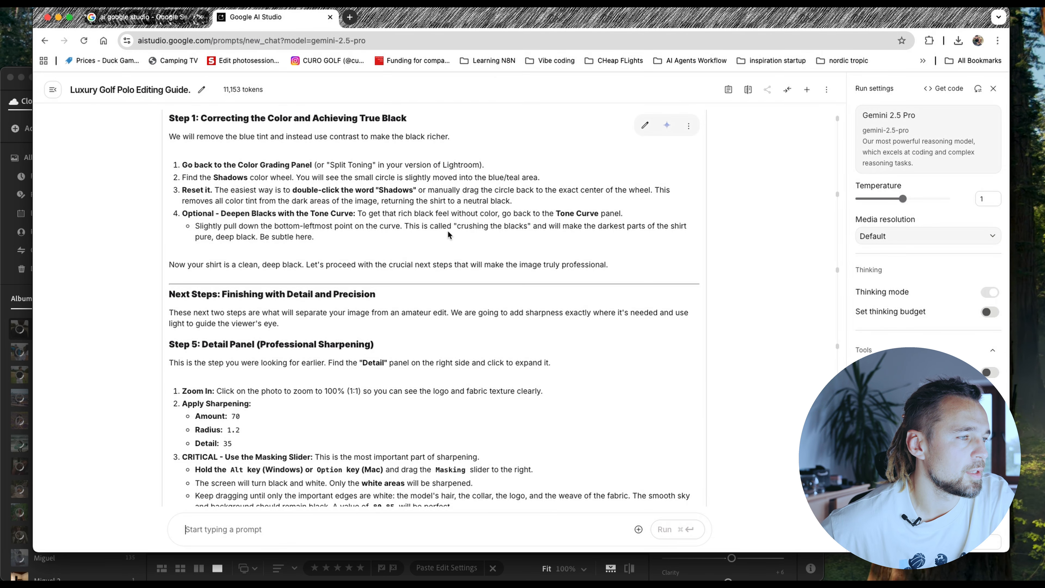
{"action": "key", "text": "super+Tab"}
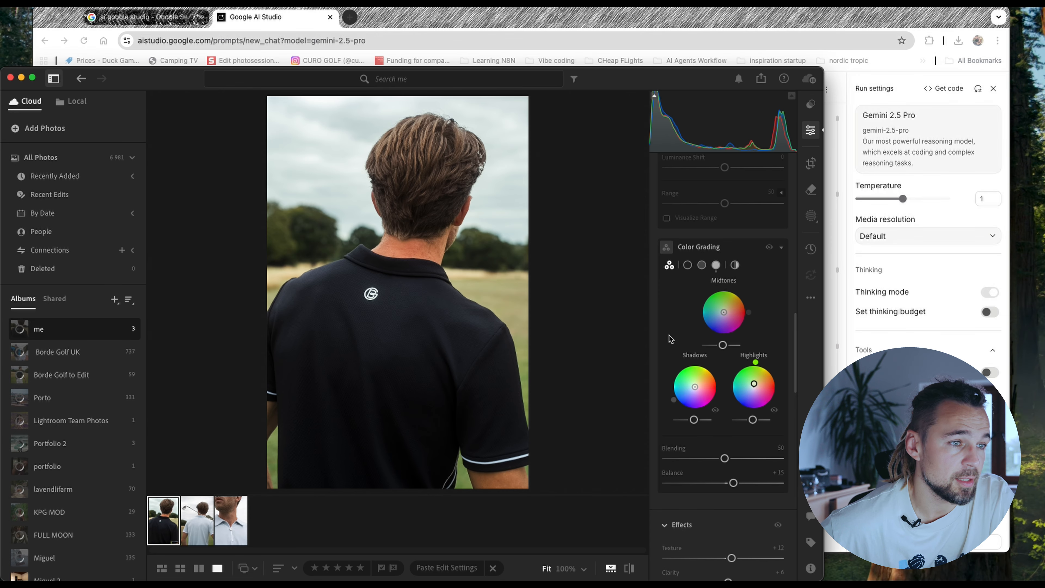
{"action": "scroll", "coordinate": [684, 255], "scroll_direction": "up", "scroll_amount": 10}
{"action": "left_click_drag", "start_coordinate": [677, 261], "coordinate": [680, 264]}
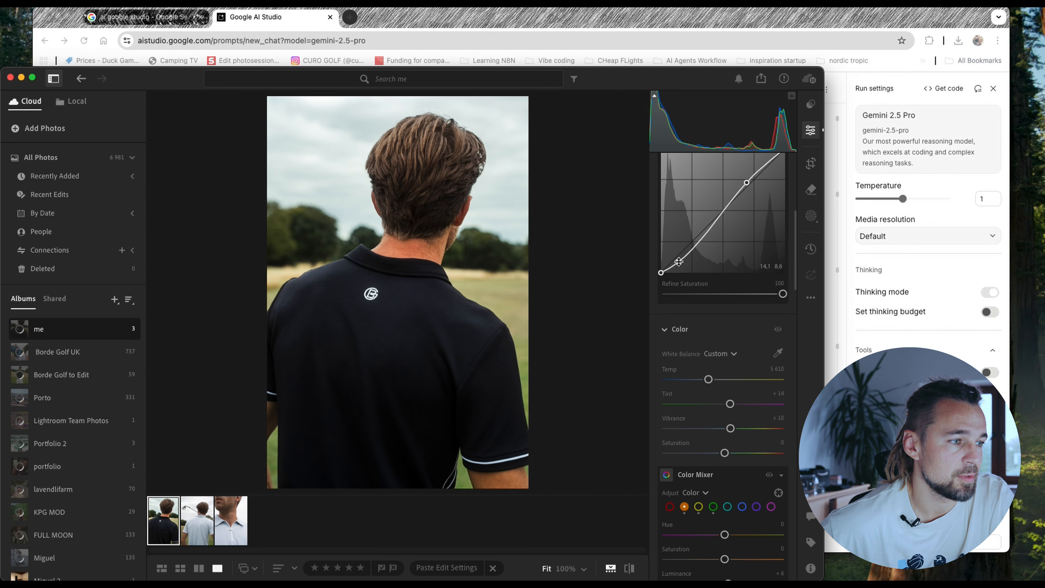
{"action": "mouse_move", "coordinate": [659, 100]}
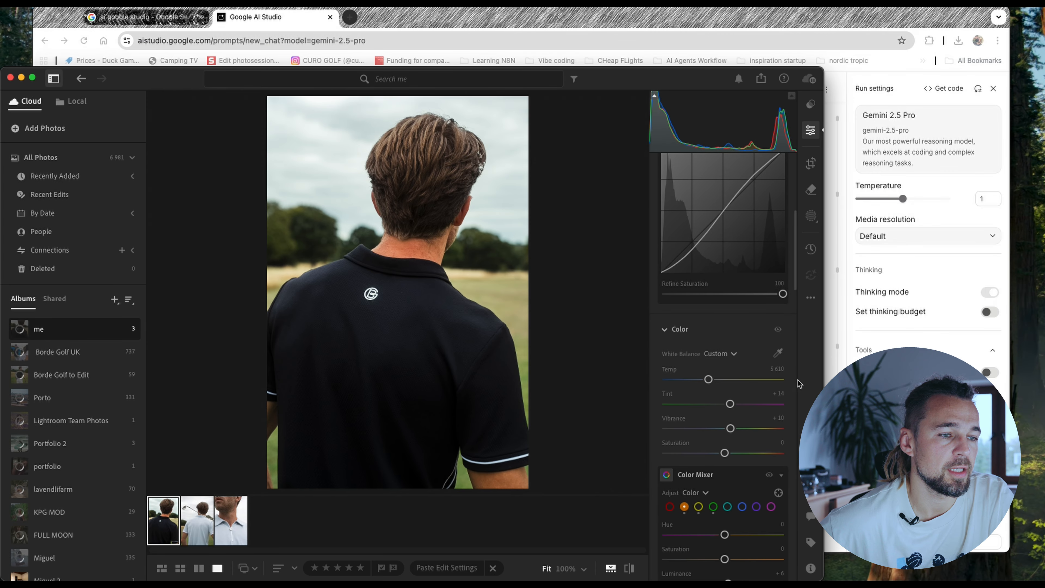
- In Google AI Studio, review the Step 6 masking instructions and ask Gemini why not use auto masking
{"action": "left_click", "coordinate": [834, 323]}
{"action": "scroll", "coordinate": [291, 234], "scroll_direction": "down", "scroll_amount": 8}
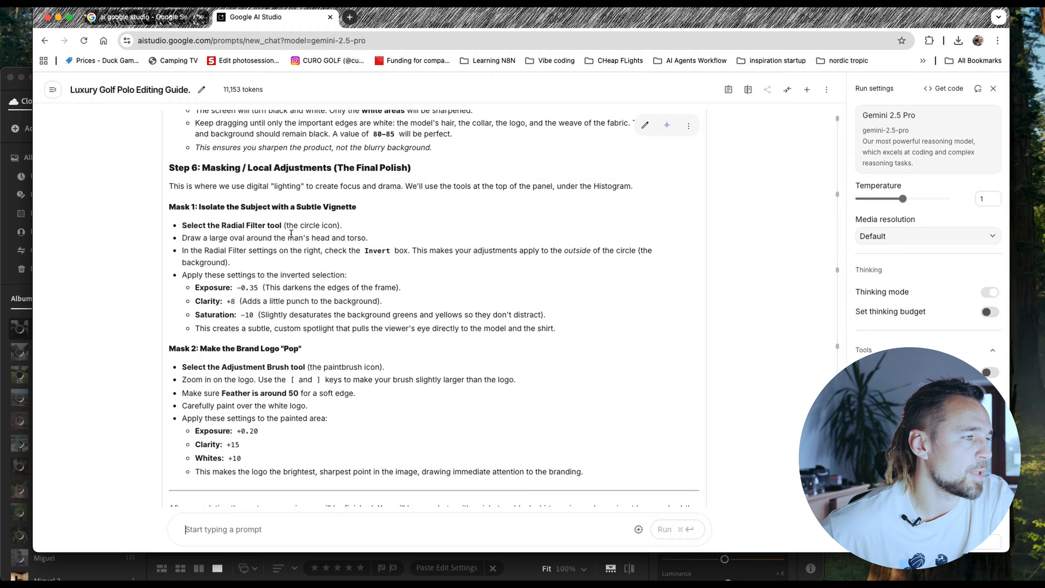
{"action": "scroll", "coordinate": [263, 226], "scroll_direction": "down", "scroll_amount": 1}
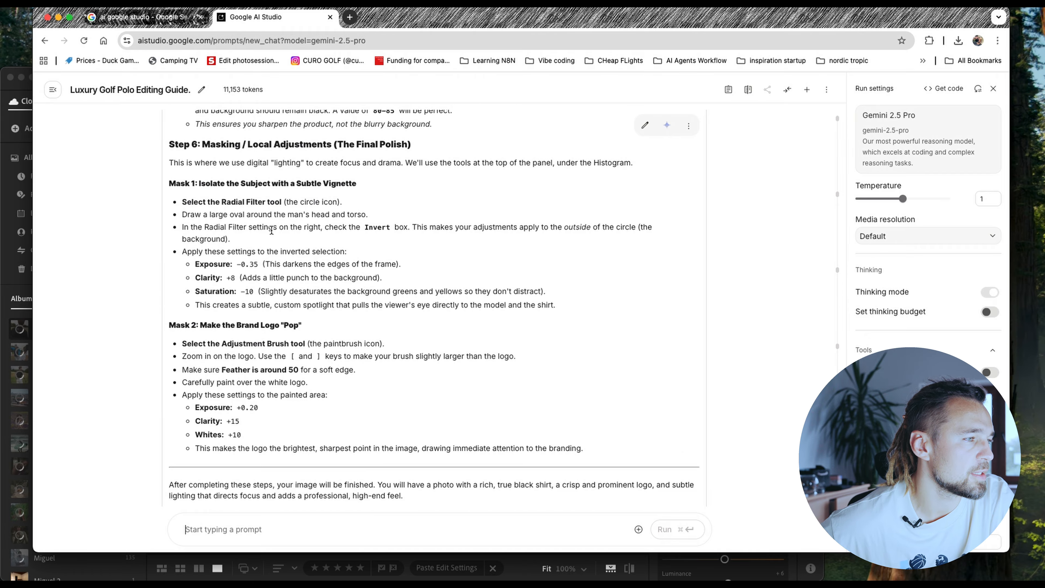
{"action": "scroll", "coordinate": [294, 214], "scroll_direction": "down", "scroll_amount": 1}
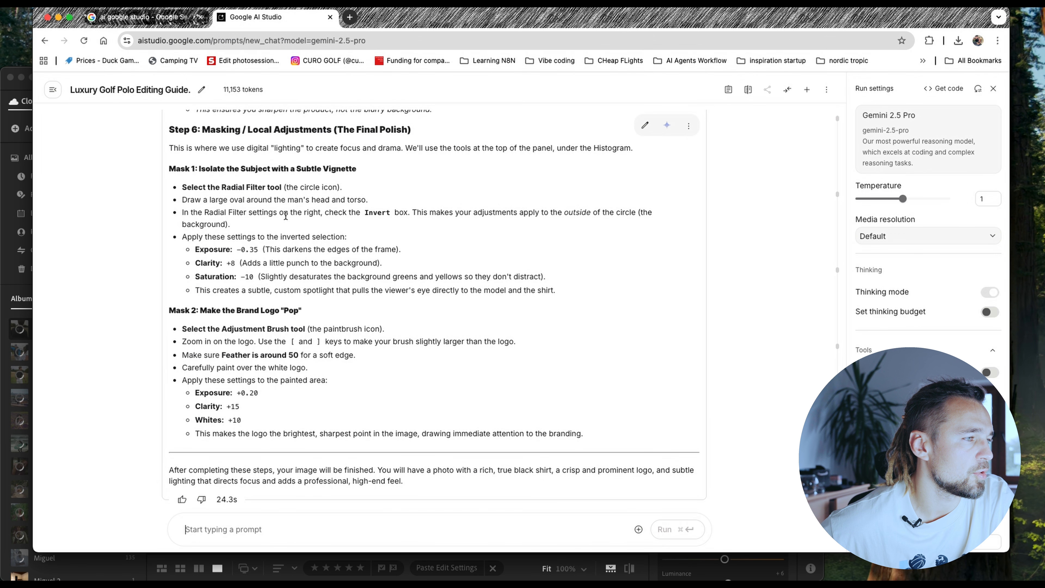
{"action": "scroll", "coordinate": [316, 215], "scroll_direction": "down", "scroll_amount": 1}
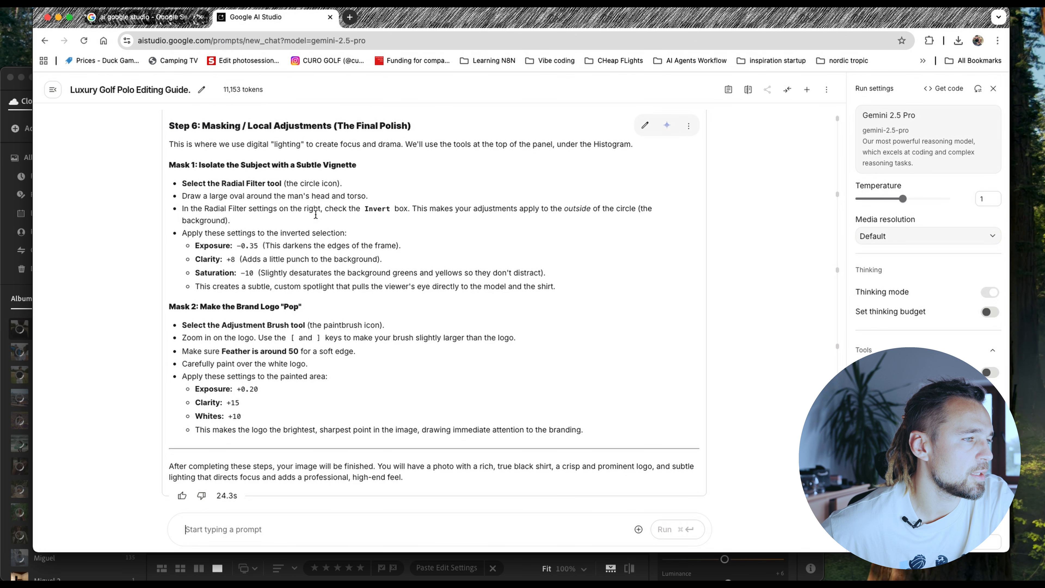
{"action": "left_click", "coordinate": [194, 530]}
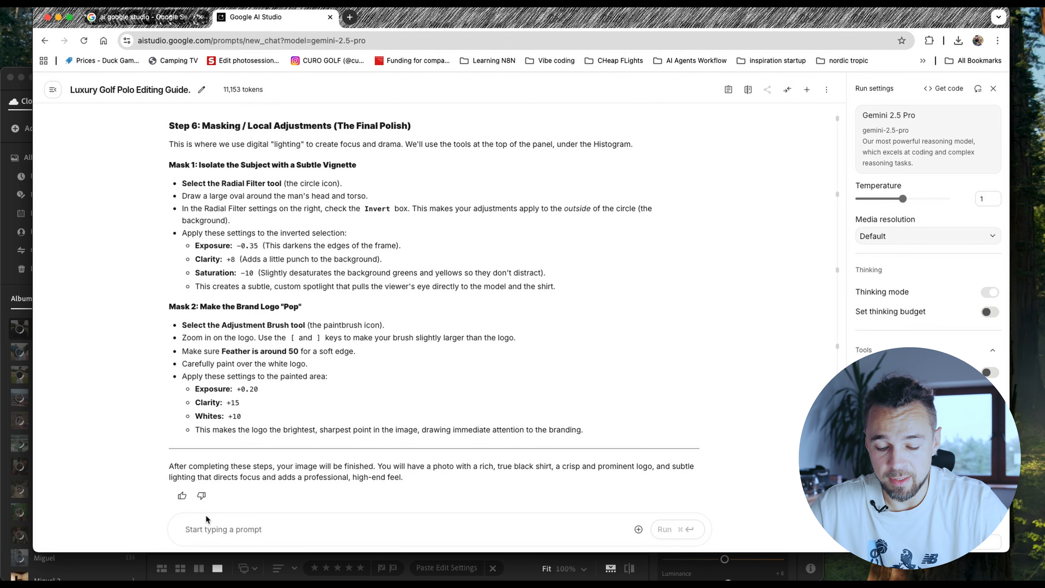
{"action": "type", "text": "why not use"}
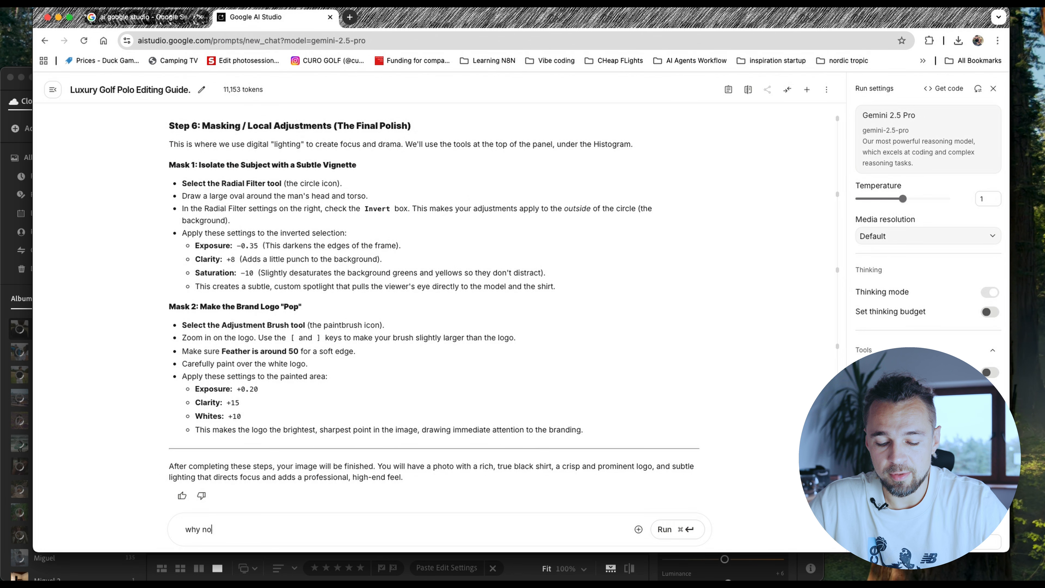
{"action": "type", "text": " auto m"}
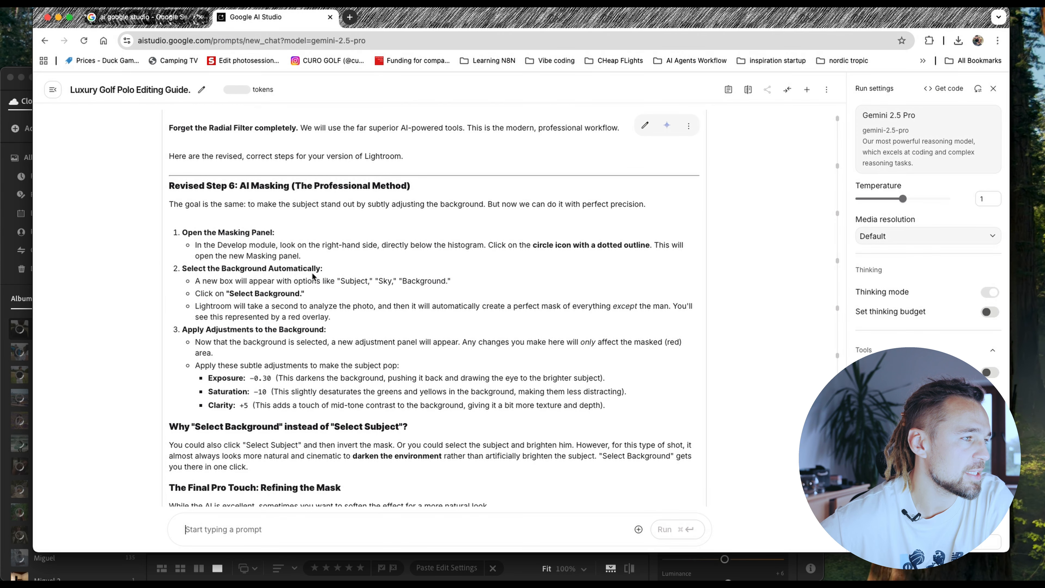
- Following Gemini's revised Step 6, create a Background mask in Lightroom and lower its Exposure to -0.32
{"action": "scroll", "coordinate": [368, 227], "scroll_direction": "down", "scroll_amount": 4}
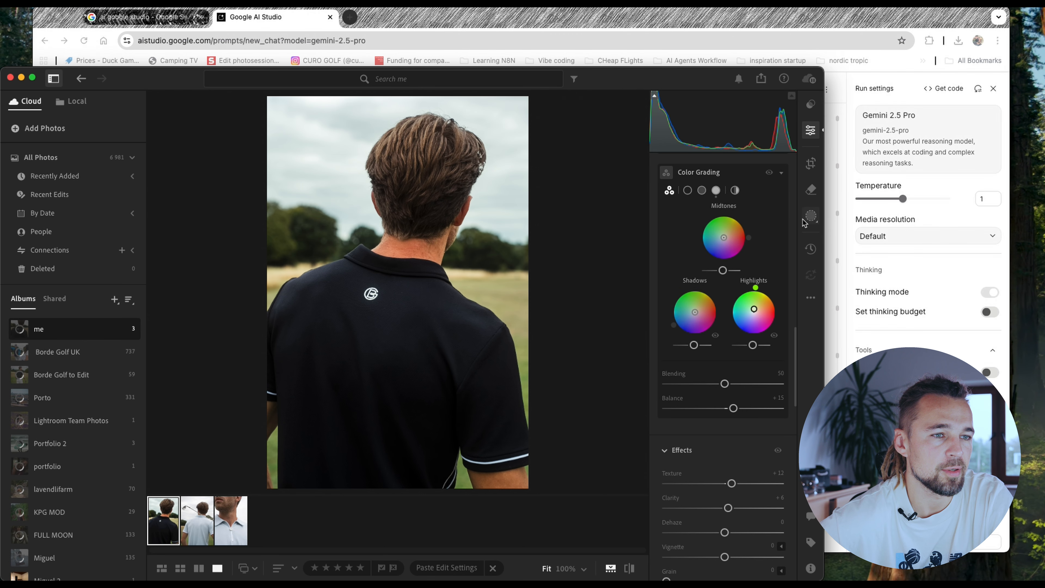
{"action": "left_click", "coordinate": [806, 218]}
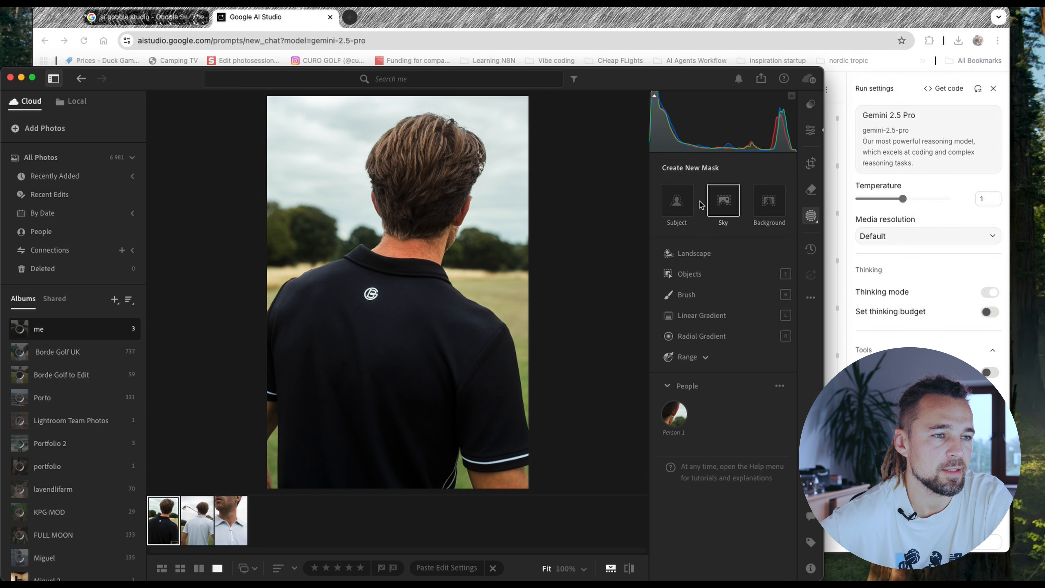
{"action": "left_click", "coordinate": [767, 202]}
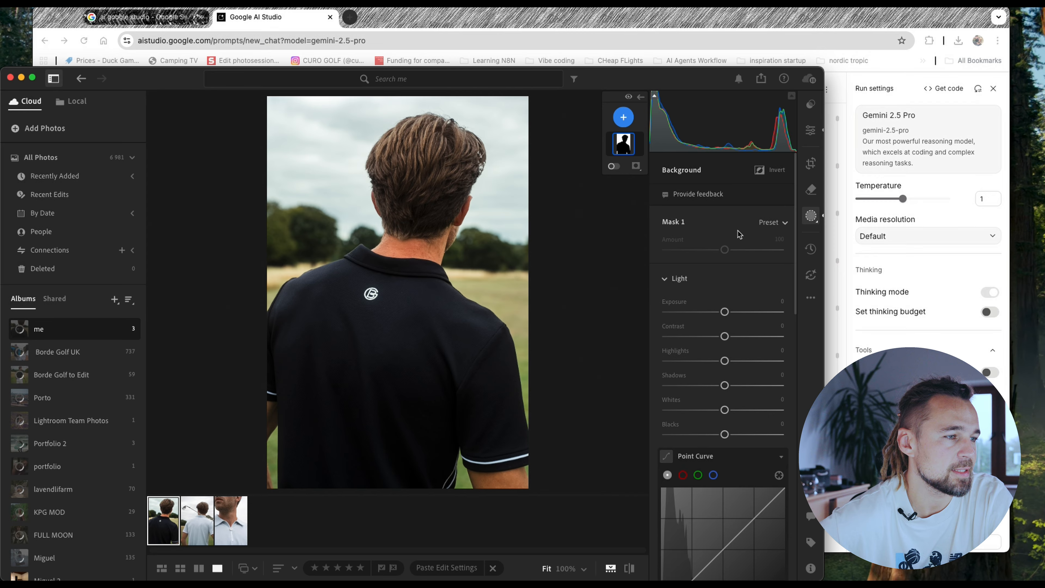
{"action": "key", "text": "super+Tab"}
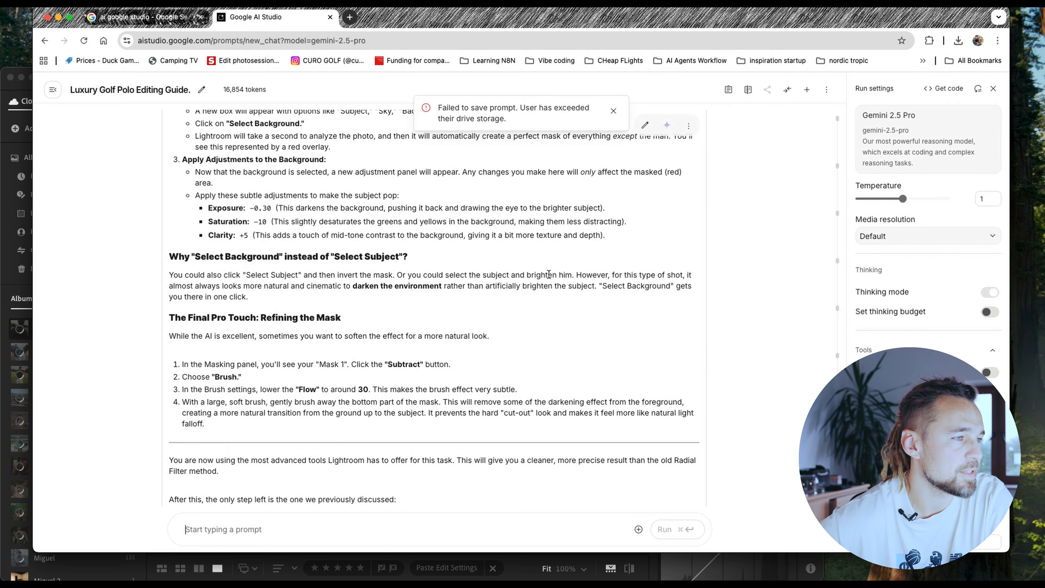
{"action": "key", "text": "super+Tab"}
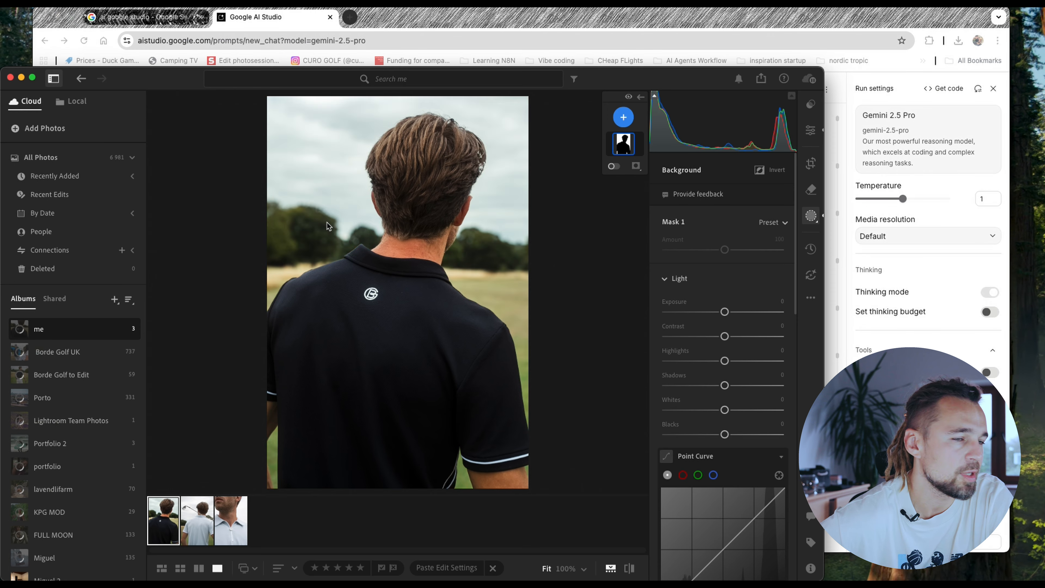
{"action": "left_click_drag", "start_coordinate": [727, 313], "coordinate": [722, 314]}
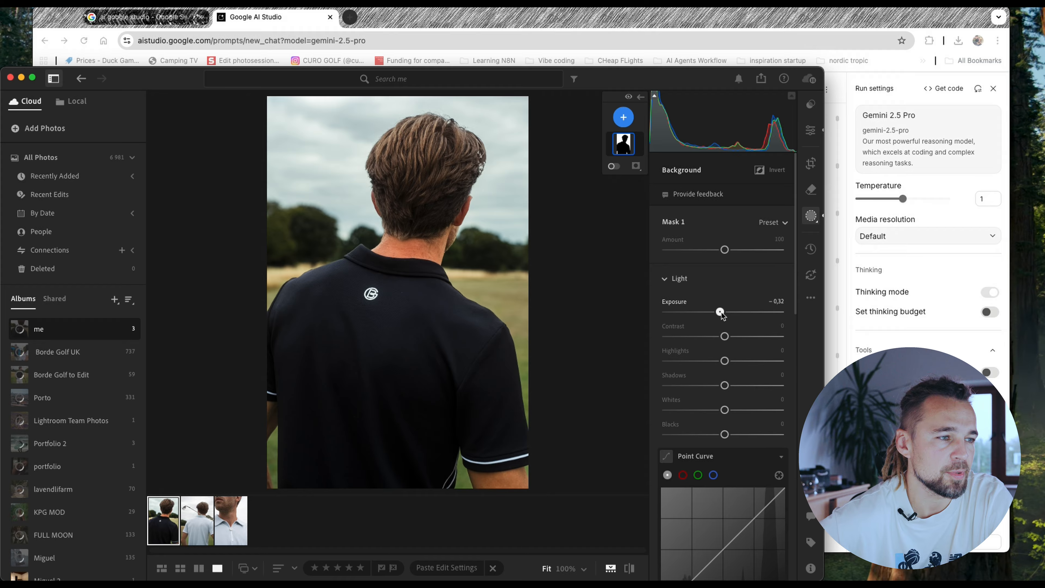
- Slightly reduce the background mask's Saturation and raise its Clarity to +6, checking Gemini's recommended values in the browser
{"action": "key", "text": "super+Tab"}
{"action": "scroll", "coordinate": [387, 229], "scroll_direction": "down", "scroll_amount": 2}
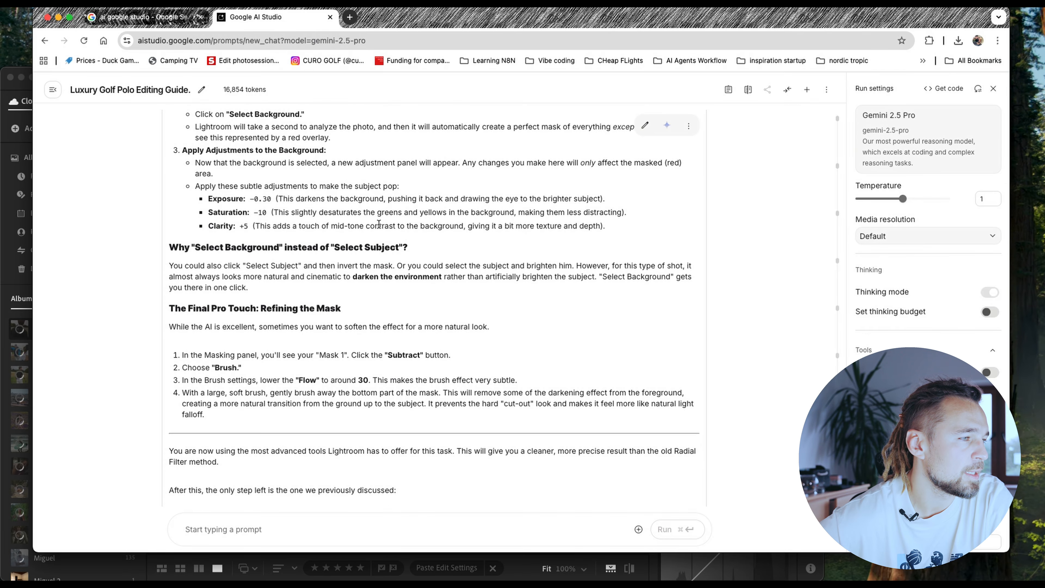
{"action": "key", "text": "super+Tab"}
{"action": "scroll", "coordinate": [686, 359], "scroll_direction": "down", "scroll_amount": 5}
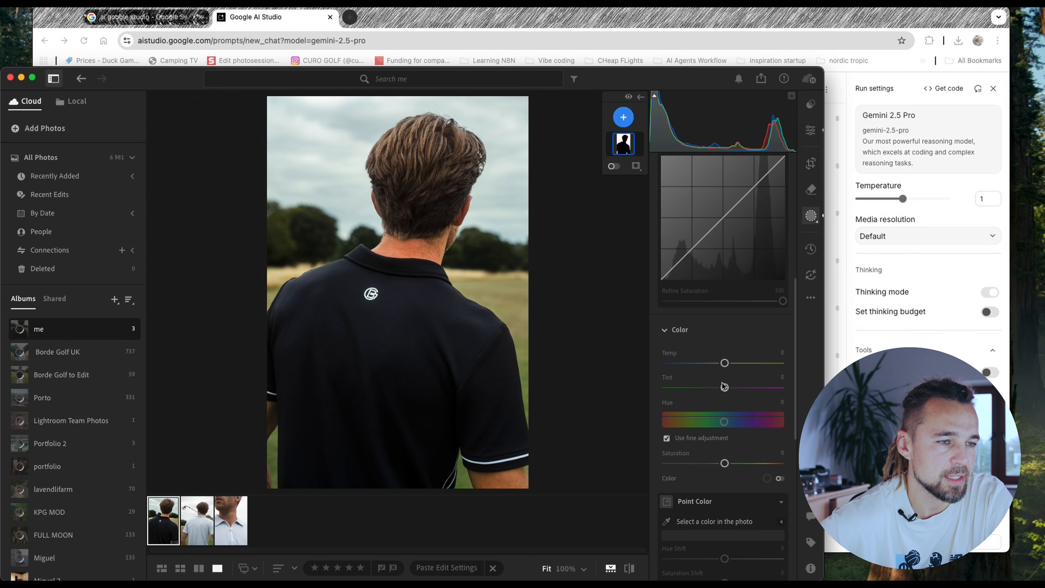
{"action": "left_click_drag", "start_coordinate": [725, 464], "coordinate": [720, 468]}
{"action": "key", "text": "super+Tab"}
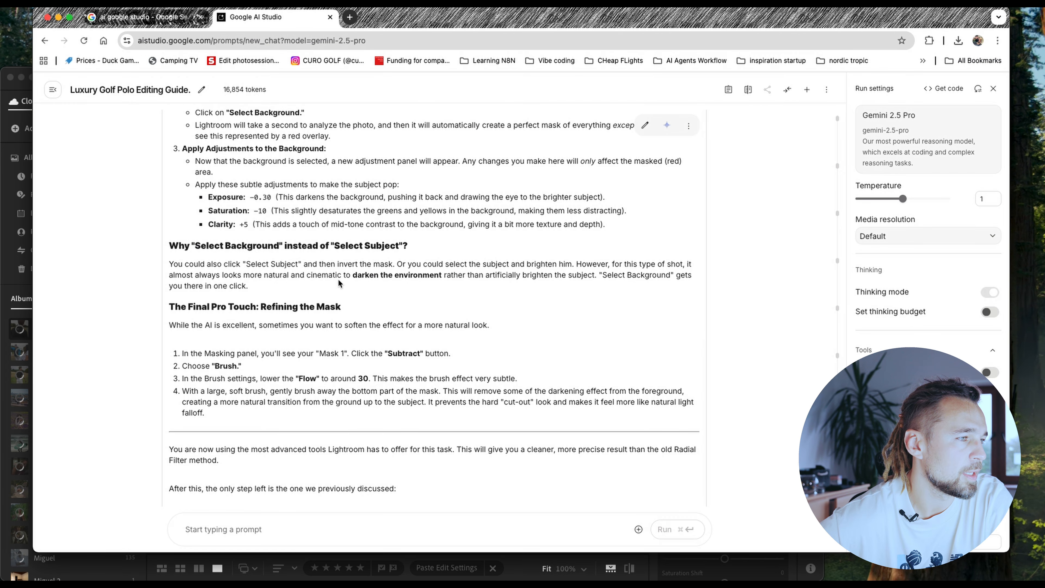
{"action": "key", "text": "super+Tab"}
{"action": "scroll", "coordinate": [725, 363], "scroll_direction": "down", "scroll_amount": 5}
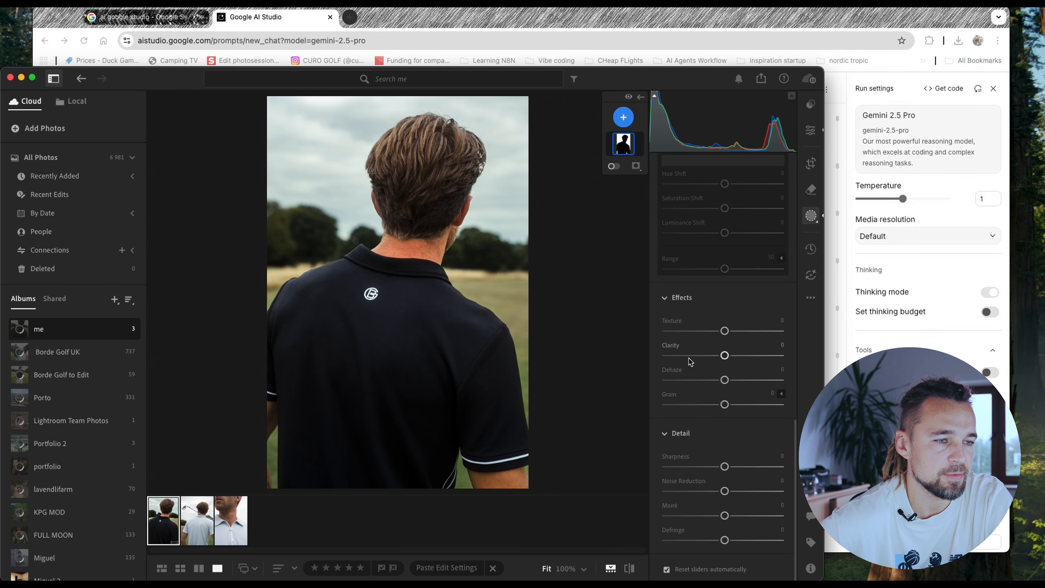
{"action": "left_click_drag", "start_coordinate": [725, 355], "coordinate": [728, 356]}
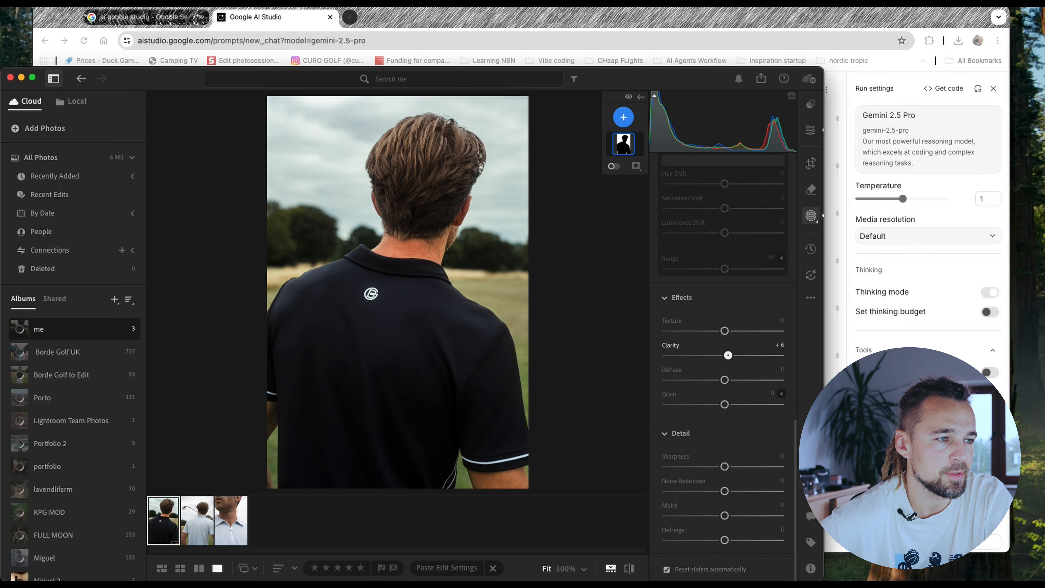
- Review Gemini's mask refinement and logo mask advice in Google AI Studio, inspect the shirt logo up close in Lightroom, and return to the main edit settings
{"action": "key", "text": "super+Tab"}
{"action": "scroll", "coordinate": [435, 287], "scroll_direction": "down", "scroll_amount": 2}
{"action": "scroll", "coordinate": [436, 286], "scroll_direction": "down", "scroll_amount": 2}
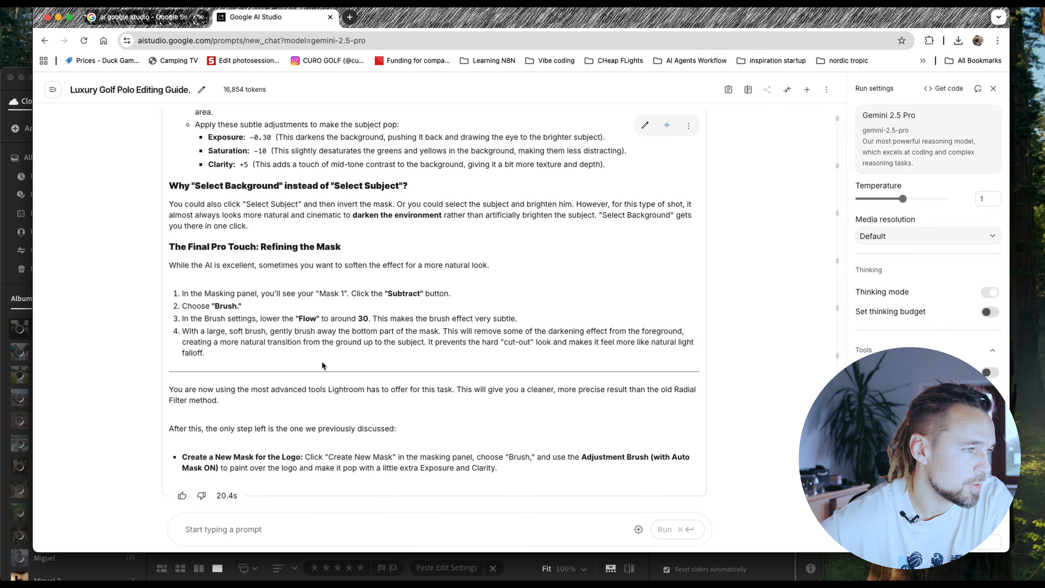
{"action": "left_click", "coordinate": [377, 296]}
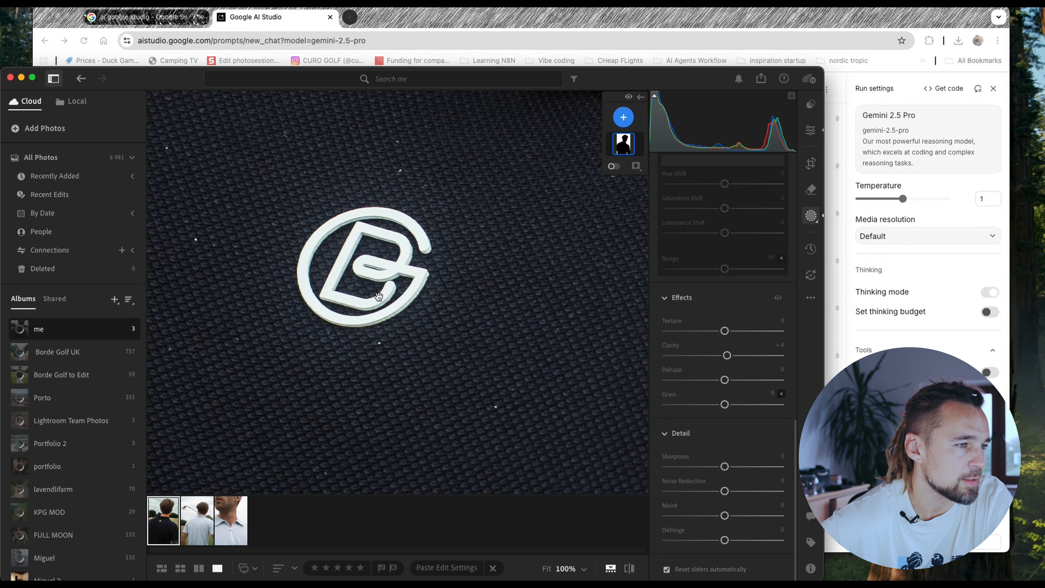
{"action": "left_click", "coordinate": [378, 296]}
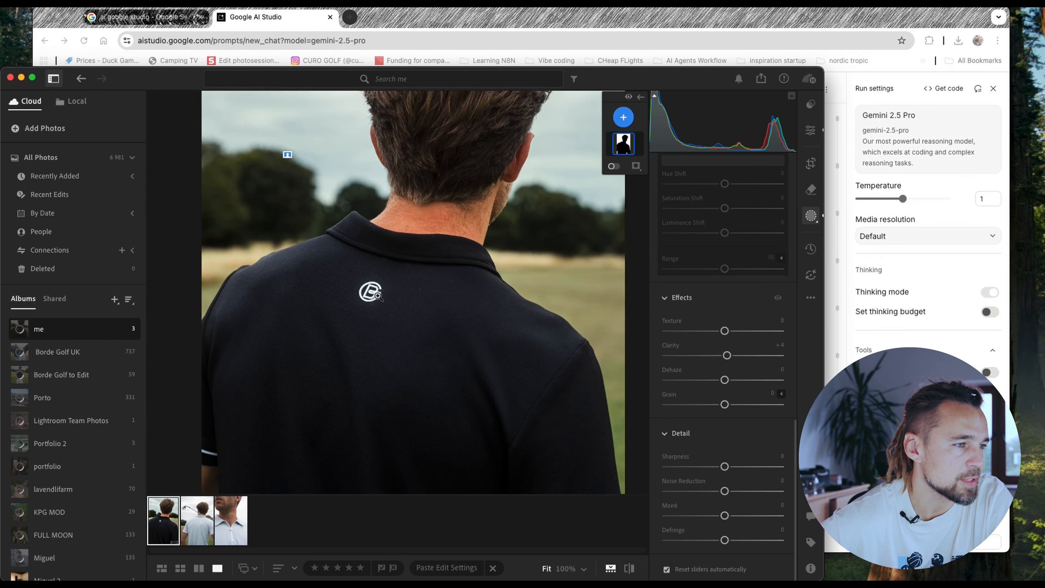
{"action": "key", "text": "e"}
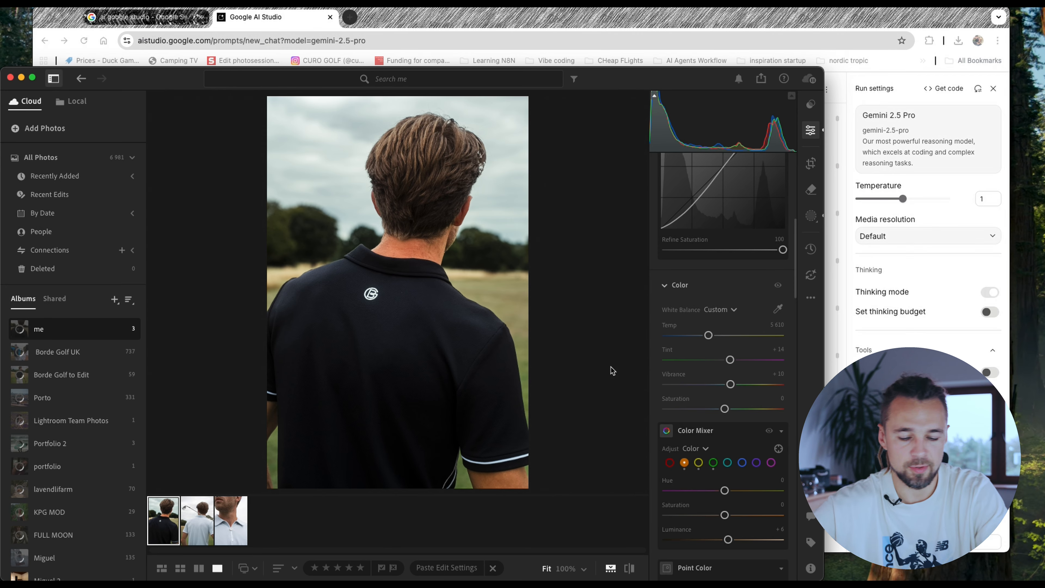
- Capture the edited photo as a screenshot and send it to Gemini in Google AI Studio with "how to you feel about this result? something to change ?"
{"action": "key", "text": "ctrl+shift+super+4"}
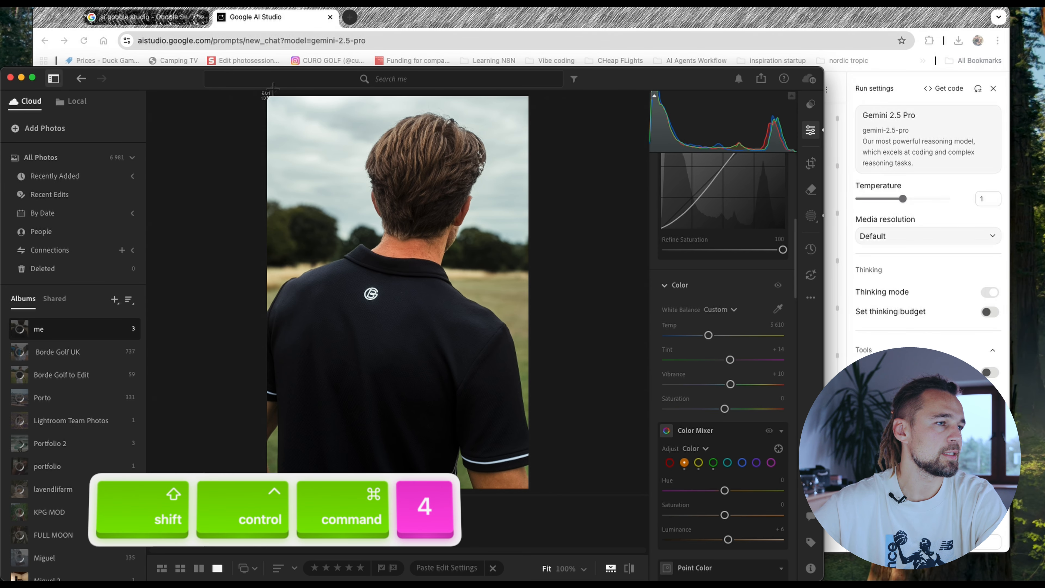
{"action": "left_click_drag", "start_coordinate": [260, 94], "coordinate": [533, 496]}
{"action": "key", "text": "super+Tab"}
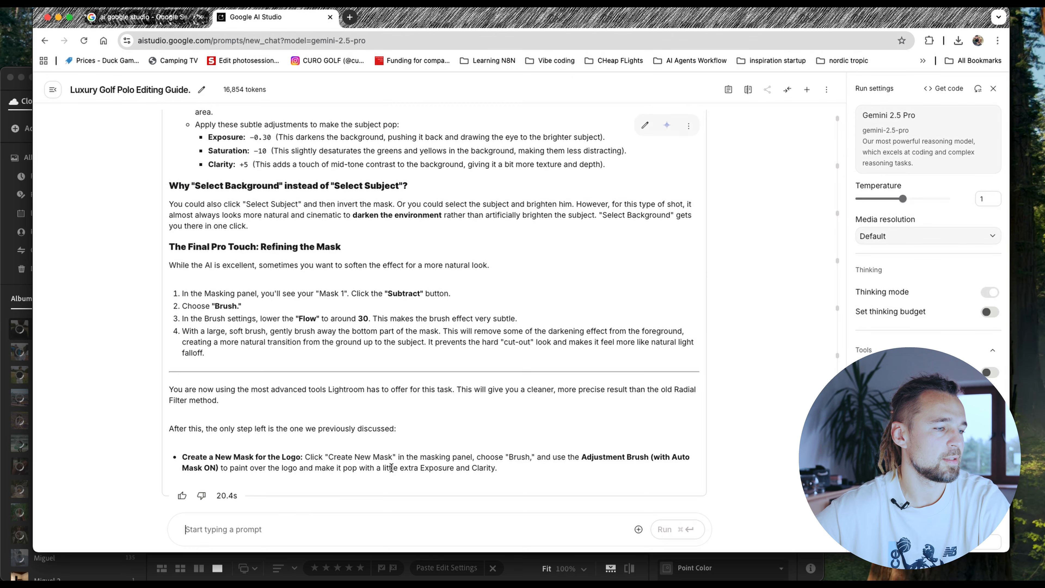
{"action": "left_click", "coordinate": [254, 530]}
{"action": "type", "text": "h"}
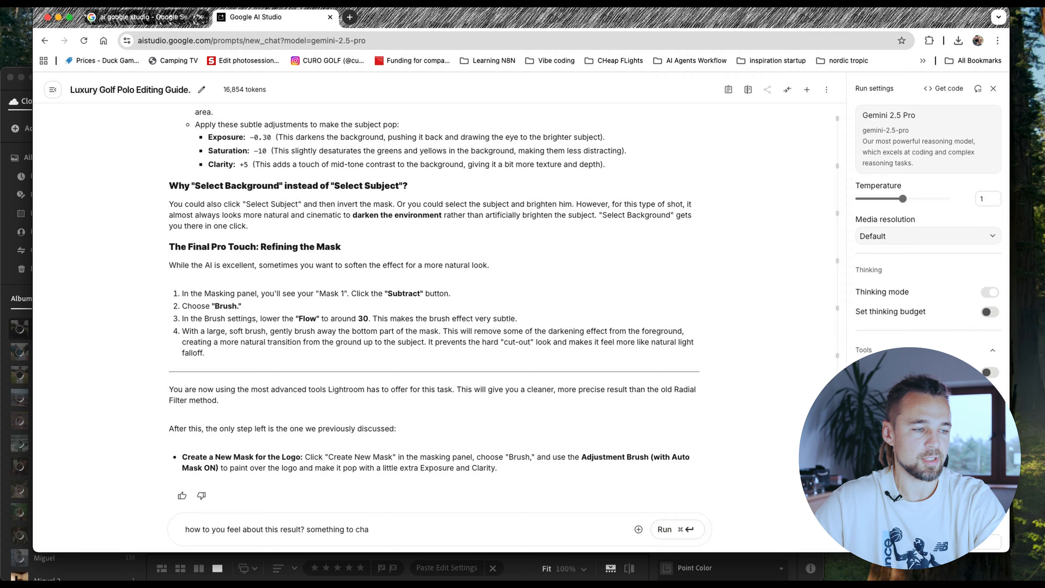
{"action": "key", "text": "super+v"}
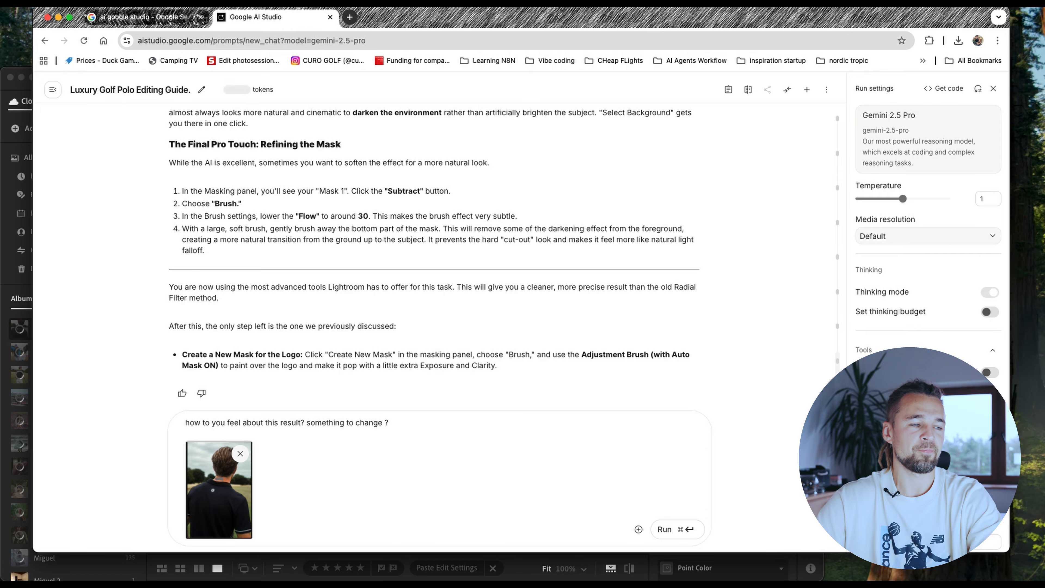
{"action": "key", "text": "super+Return"}
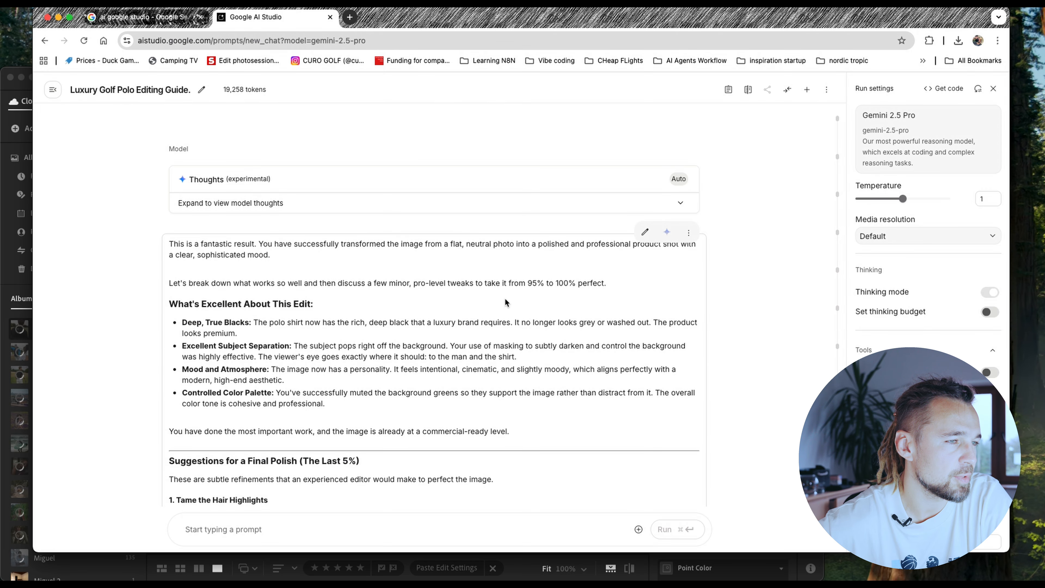
- Read Gemini's final polish suggestions and, for the hair highlights tip, create a Hair mask for the person in Lightroom
{"action": "scroll", "coordinate": [547, 304], "scroll_direction": "down", "scroll_amount": 6}
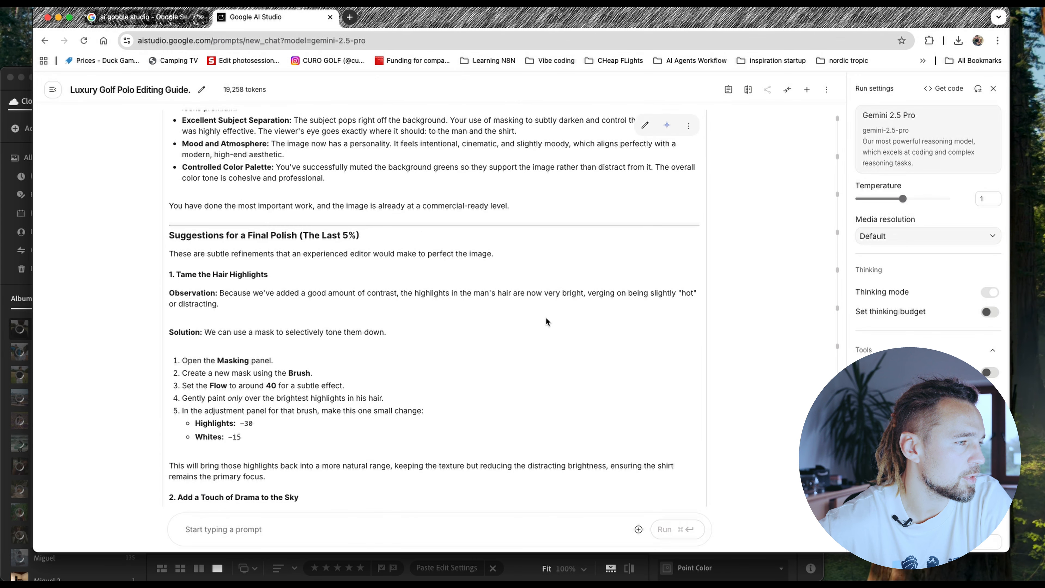
{"action": "scroll", "coordinate": [358, 270], "scroll_direction": "down", "scroll_amount": 1}
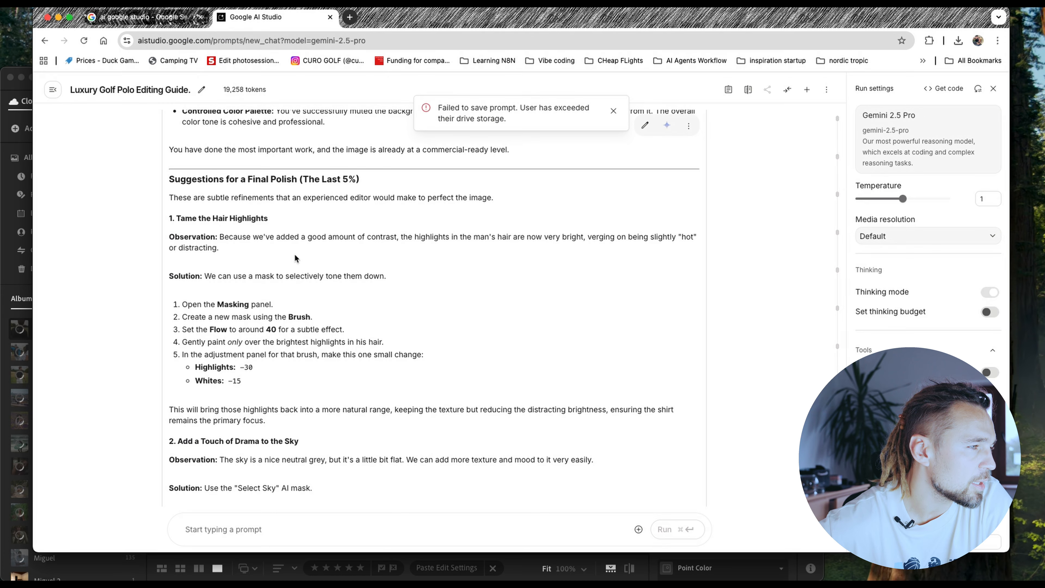
{"action": "scroll", "coordinate": [292, 265], "scroll_direction": "down", "scroll_amount": 1}
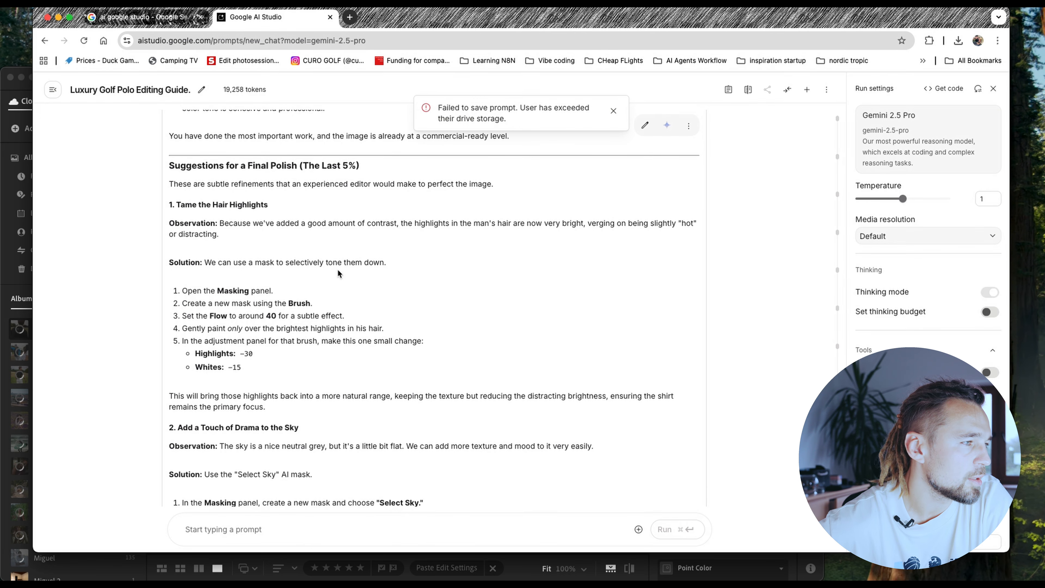
{"action": "scroll", "coordinate": [337, 269], "scroll_direction": "down", "scroll_amount": 1}
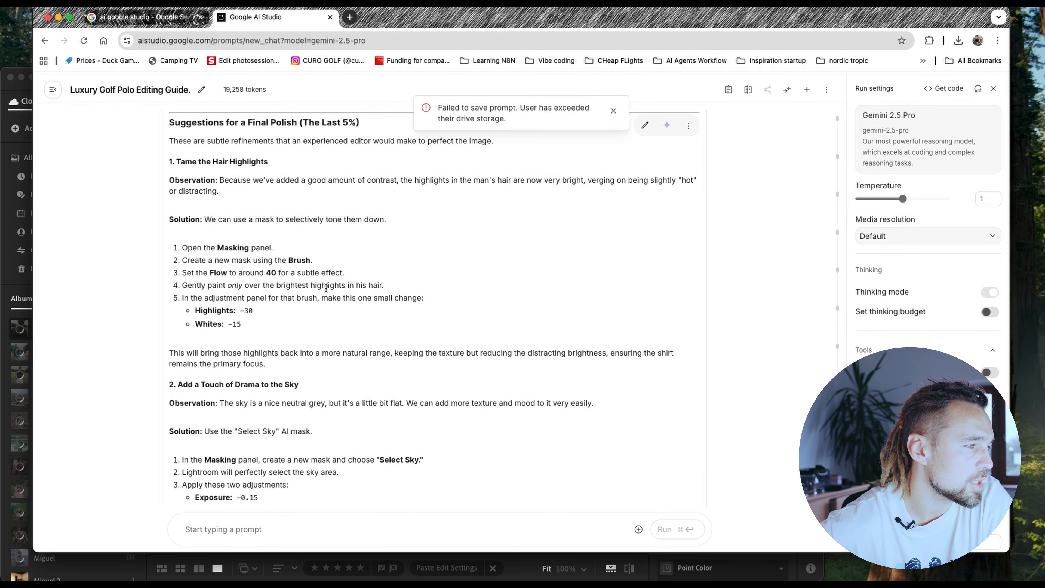
{"action": "scroll", "coordinate": [326, 289], "scroll_direction": "down", "scroll_amount": 1}
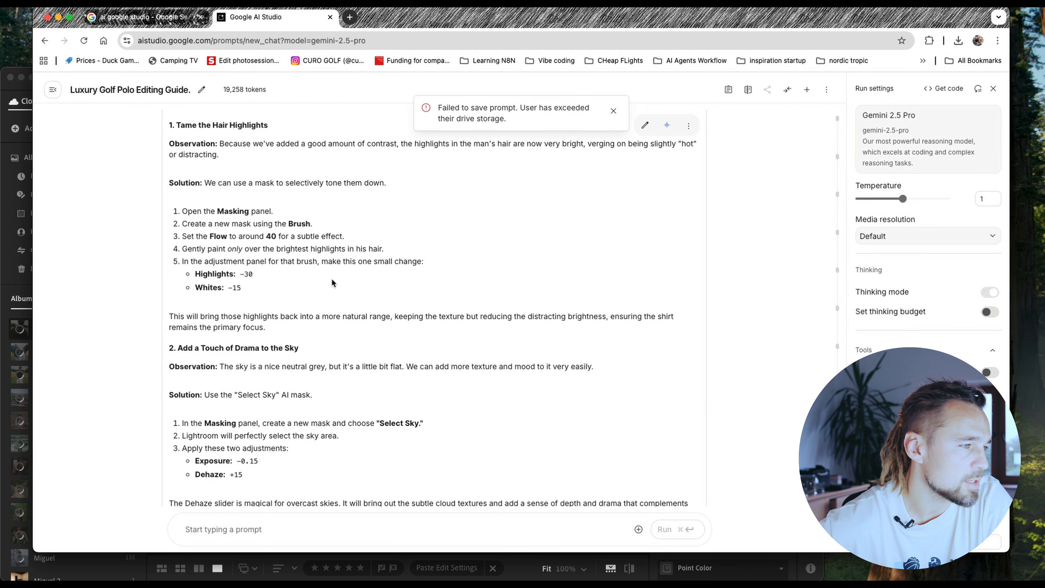
{"action": "key", "text": "super+Tab"}
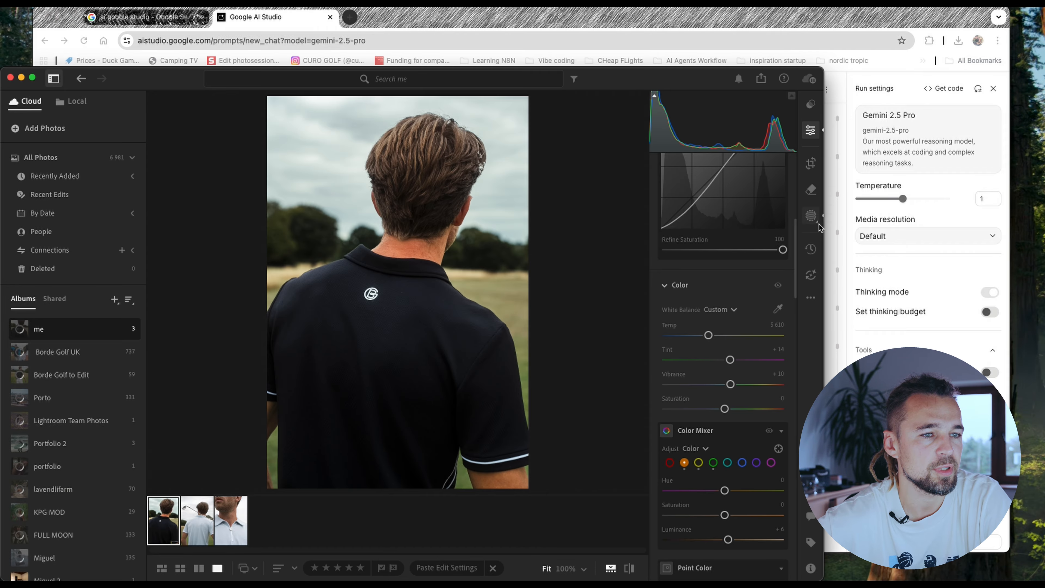
{"action": "left_click", "coordinate": [811, 216]}
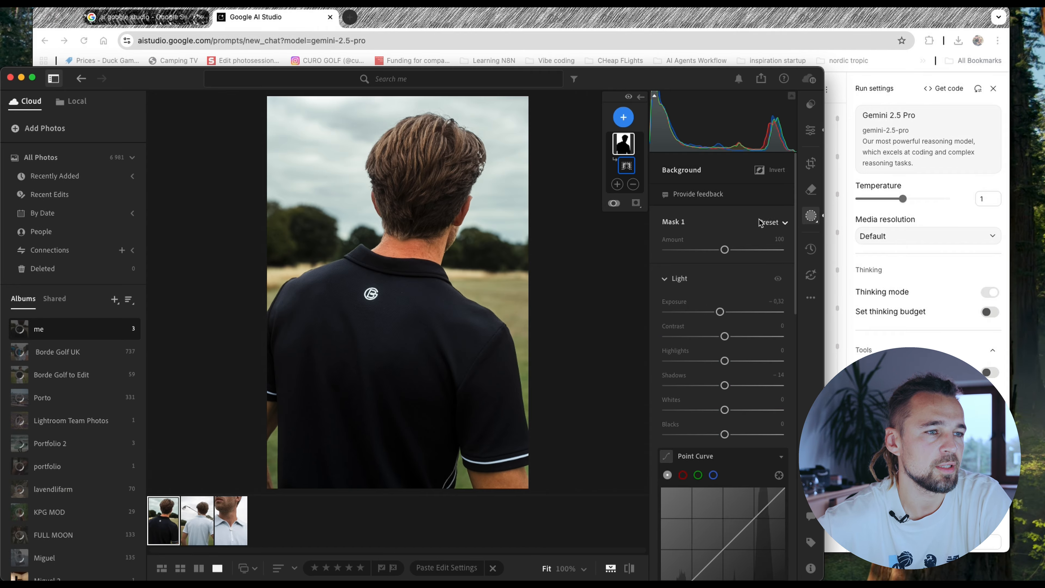
{"action": "left_click", "coordinate": [624, 117]}
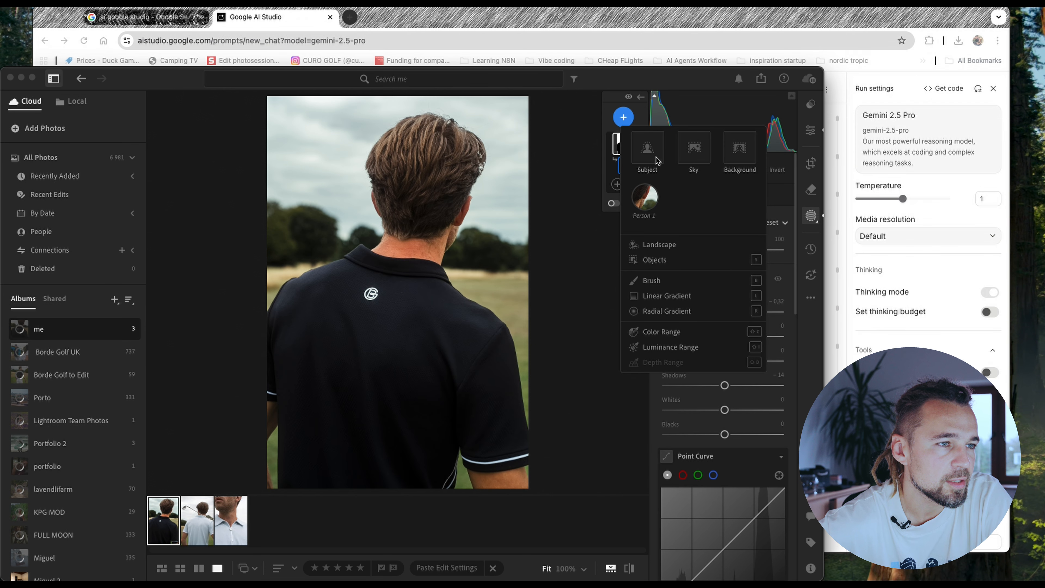
{"action": "left_click", "coordinate": [645, 197]}
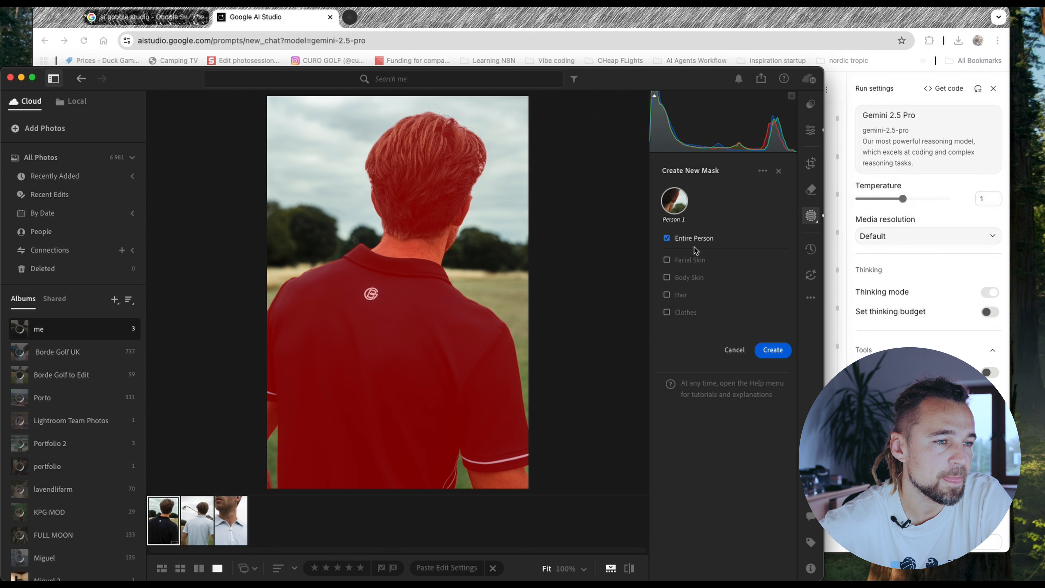
{"action": "left_click", "coordinate": [676, 296]}
{"action": "left_click", "coordinate": [776, 355]}
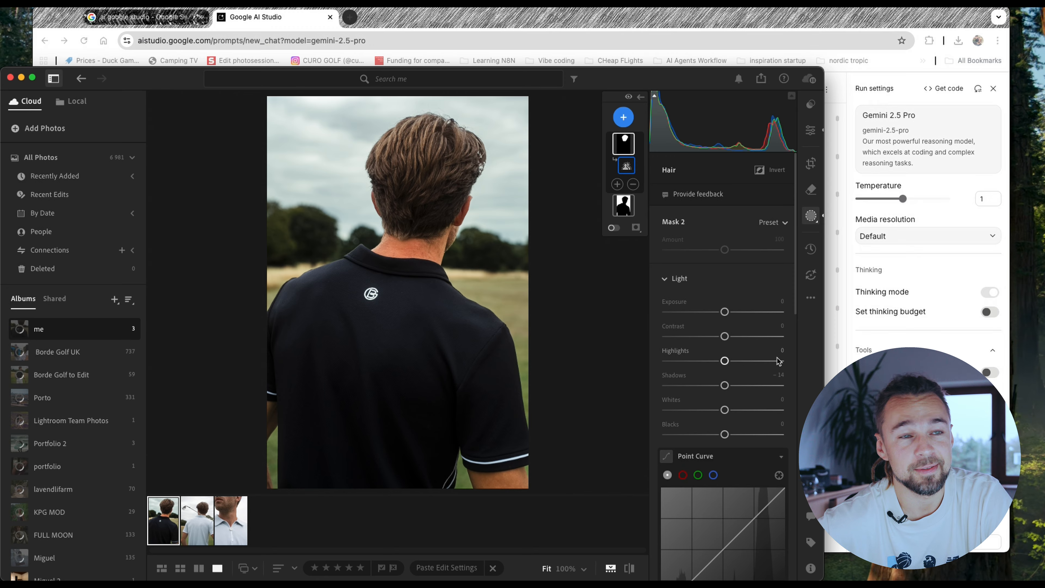
- Check Gemini's recommended hair values in the browser and set the Hair mask's Highlights to -24 and Whites to -21 in Lightroom
{"action": "key", "text": "super+Tab"}
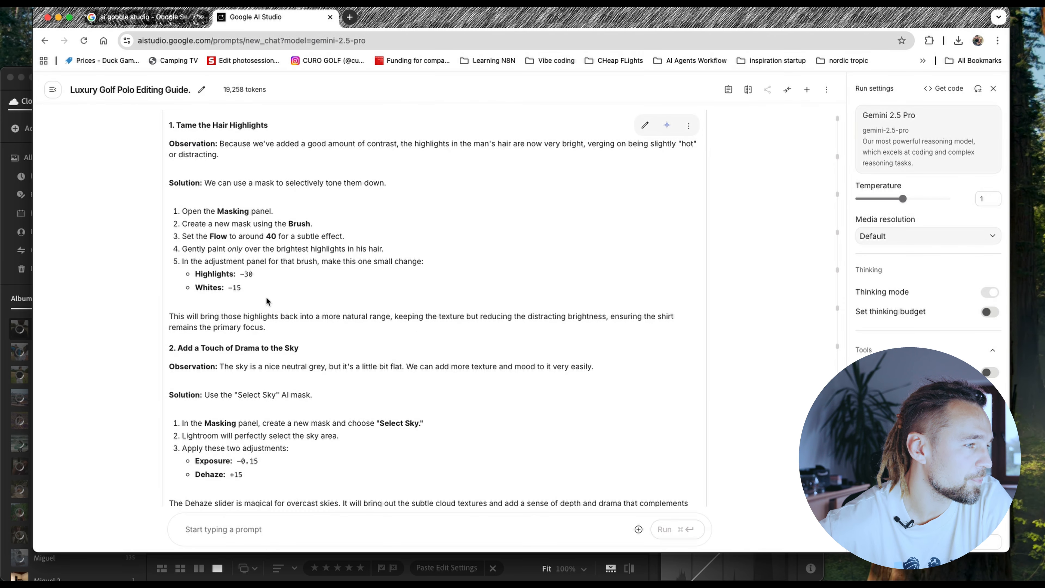
{"action": "key", "text": "super+Tab"}
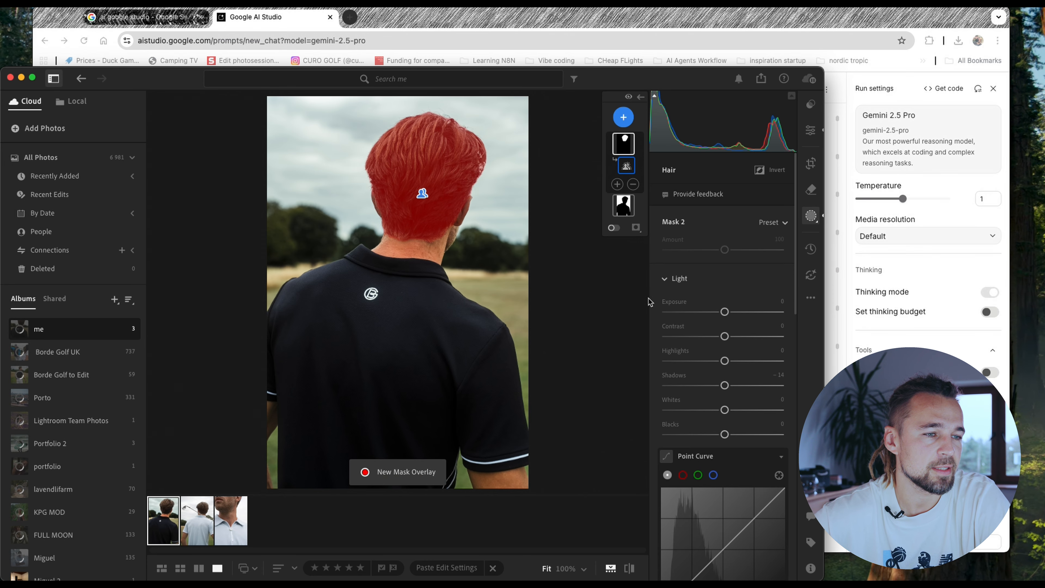
{"action": "left_click_drag", "start_coordinate": [726, 360], "coordinate": [713, 366]}
{"action": "left_click_drag", "start_coordinate": [724, 410], "coordinate": [715, 417]}
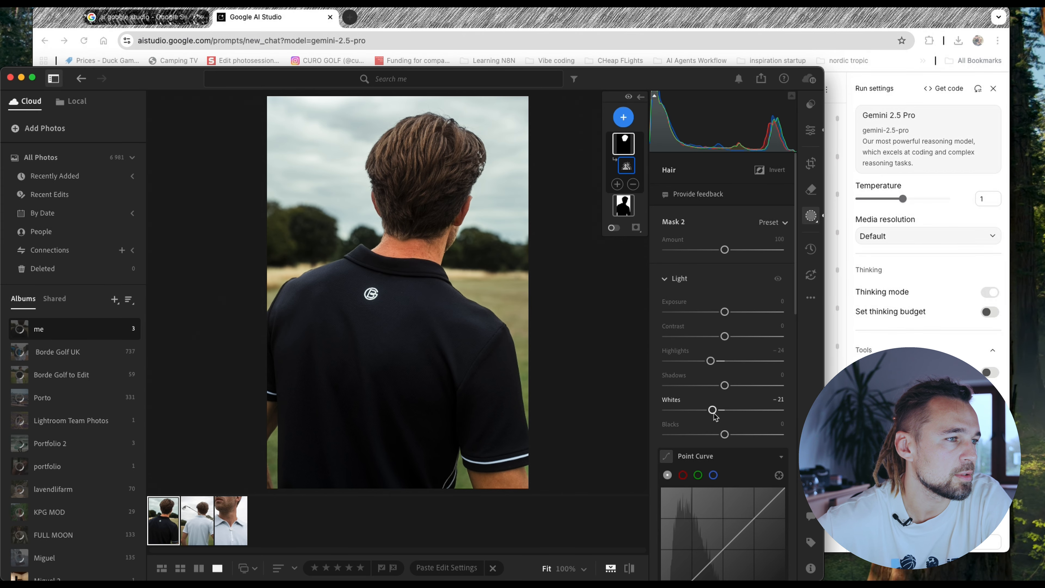
- Review Gemini's tip on adding drama to the sky in the browser and create a Sky mask in Lightroom
{"action": "key", "text": "super+Tab"}
{"action": "scroll", "coordinate": [295, 275], "scroll_direction": "down", "scroll_amount": 5}
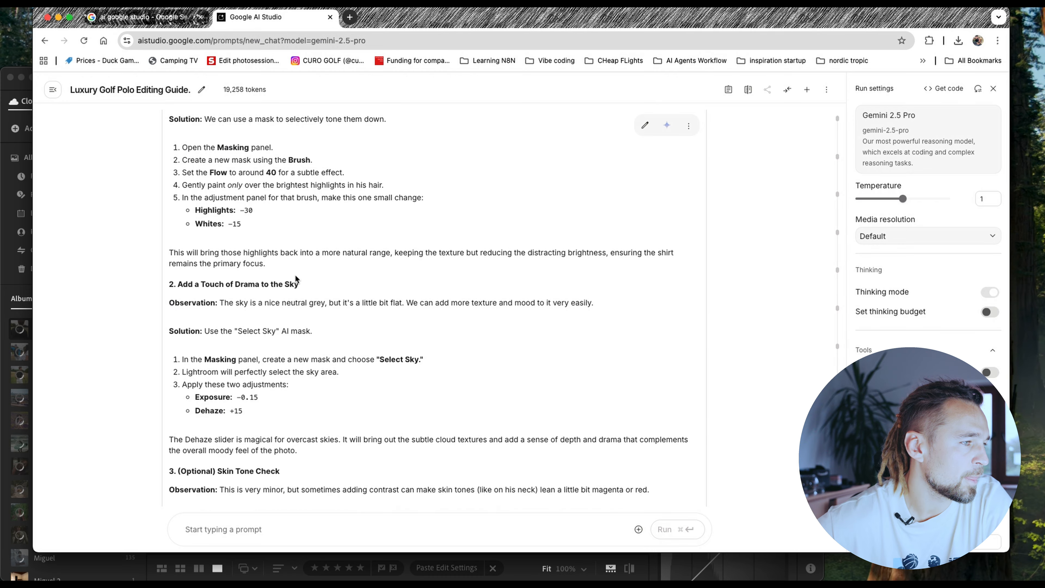
{"action": "scroll", "coordinate": [325, 240], "scroll_direction": "down", "scroll_amount": 2}
{"action": "scroll", "coordinate": [318, 275], "scroll_direction": "down", "scroll_amount": 1}
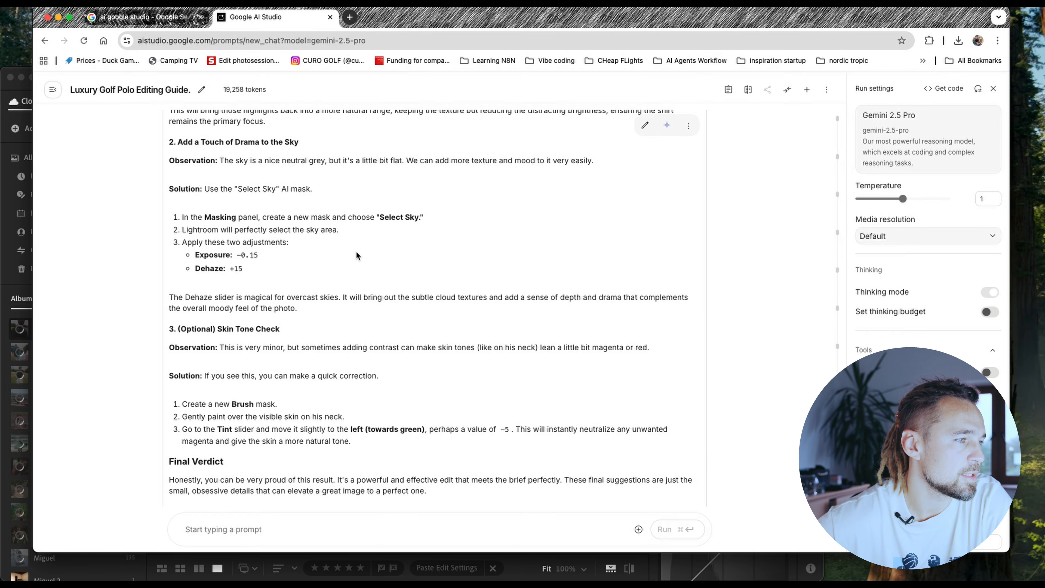
{"action": "key", "text": "super+Tab"}
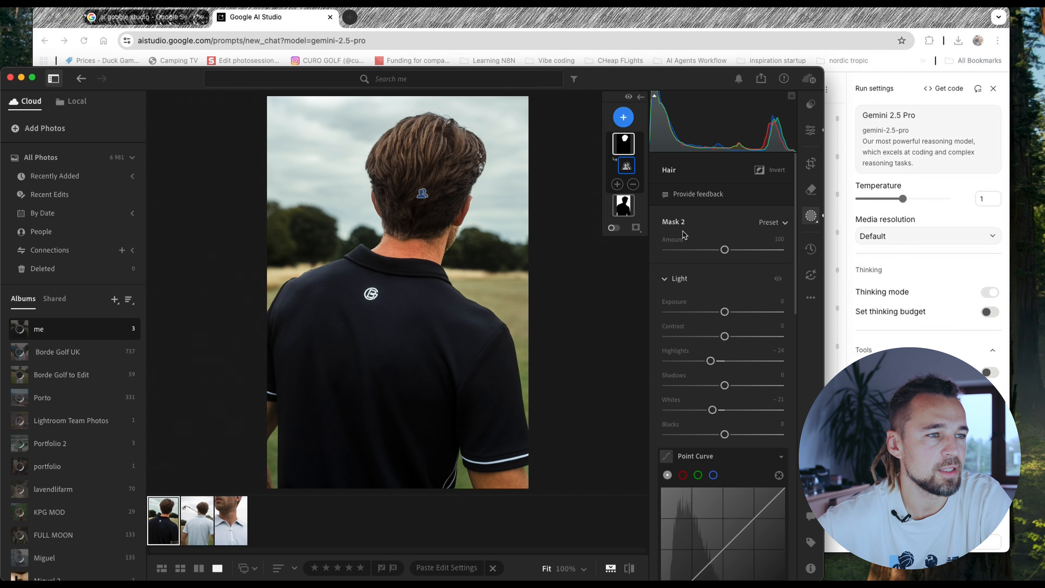
{"action": "left_click", "coordinate": [624, 117]}
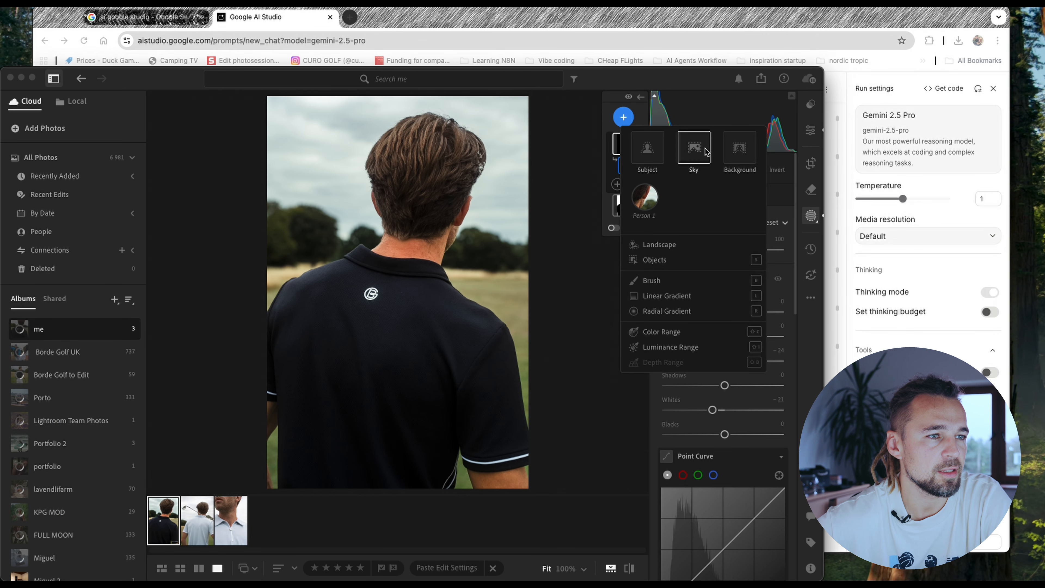
{"action": "left_click", "coordinate": [695, 147]}
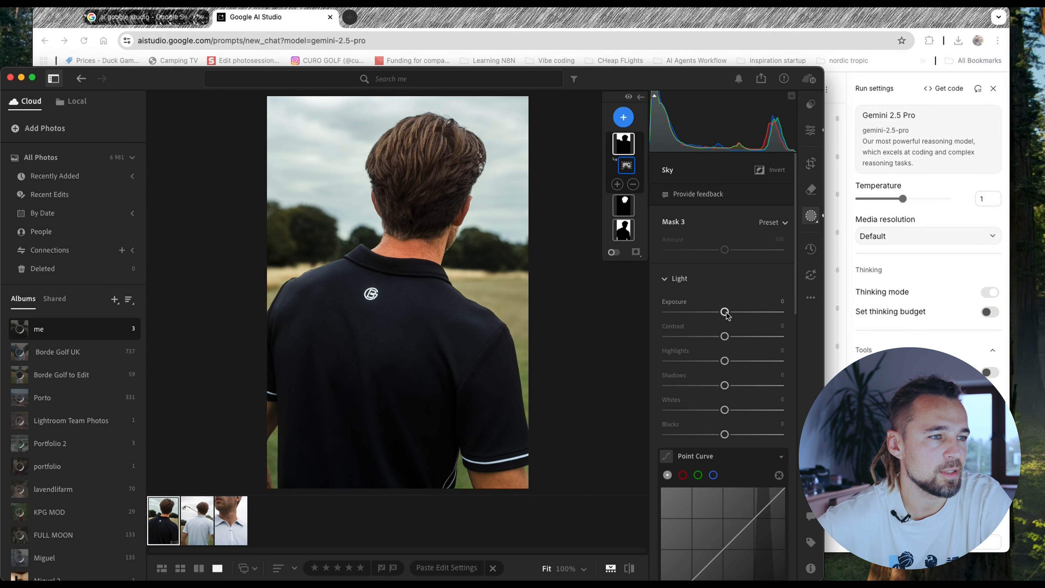
- Lower the Sky mask's Exposure to -0.16 and raise its Dehaze to +10
{"action": "left_click_drag", "start_coordinate": [724, 312], "coordinate": [722, 312]}
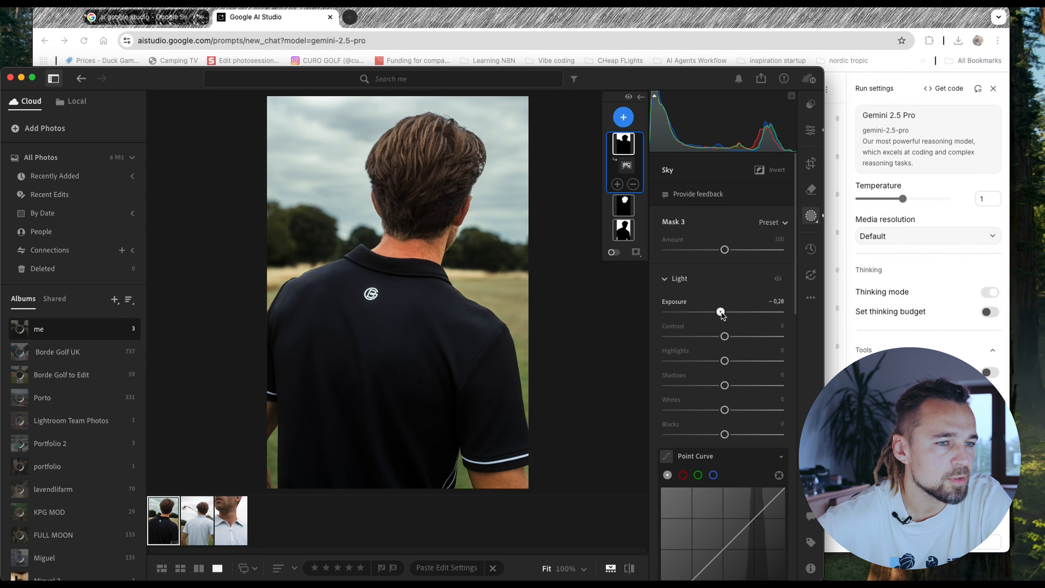
{"action": "left_click_drag", "start_coordinate": [721, 312], "coordinate": [723, 312]}
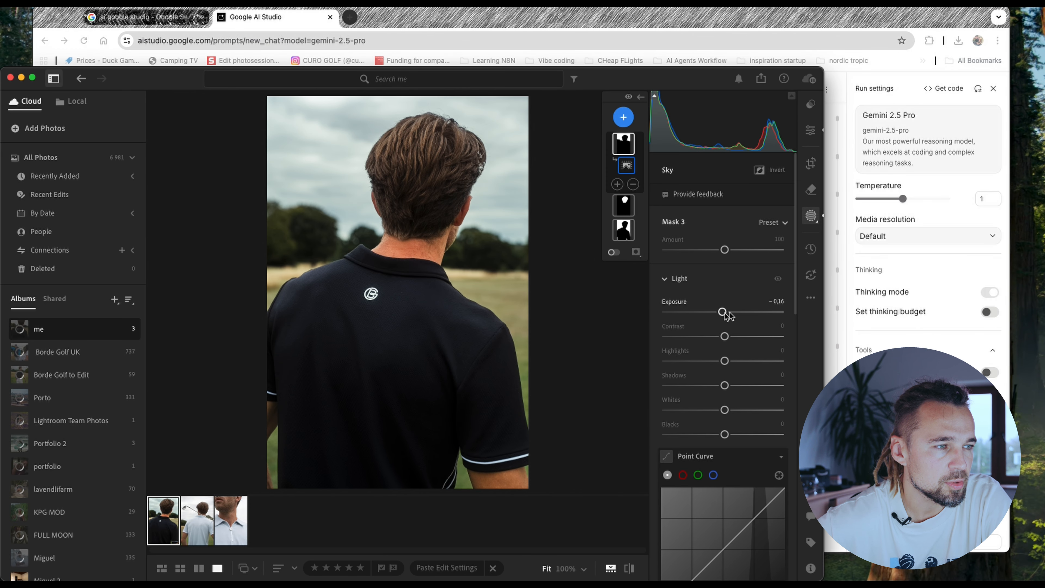
{"action": "scroll", "coordinate": [729, 315], "scroll_direction": "down", "scroll_amount": 10}
{"action": "left_click_drag", "start_coordinate": [729, 382], "coordinate": [733, 381]}
- Review Gemini's optional skin tone check in the browser and create a Body Skin mask for the person in Lightroom
{"action": "key", "text": "super+Tab"}
{"action": "scroll", "coordinate": [345, 354], "scroll_direction": "down", "scroll_amount": 1}
{"action": "scroll", "coordinate": [343, 351], "scroll_direction": "down", "scroll_amount": 2}
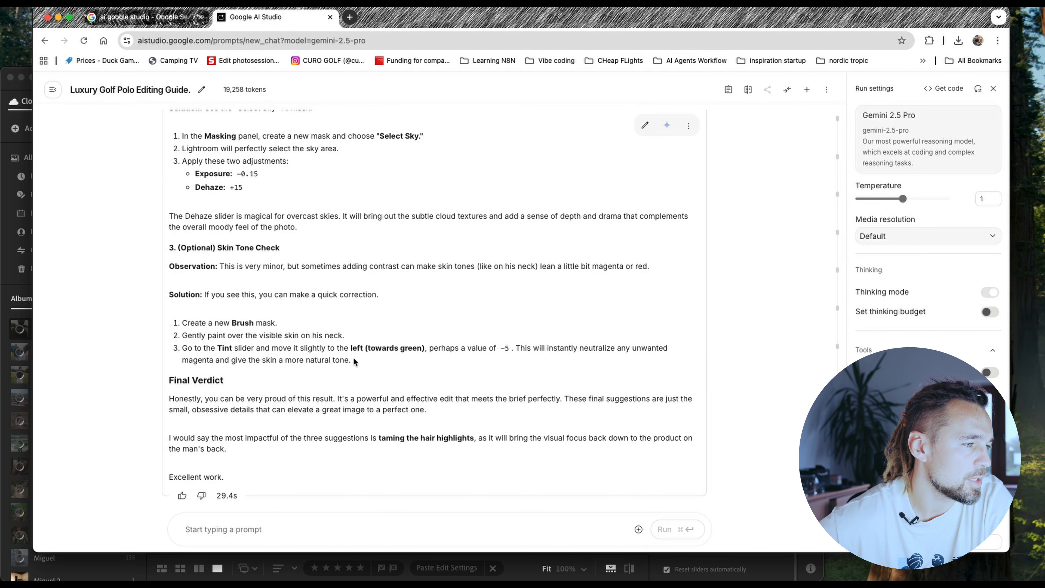
{"action": "key", "text": "super+Tab"}
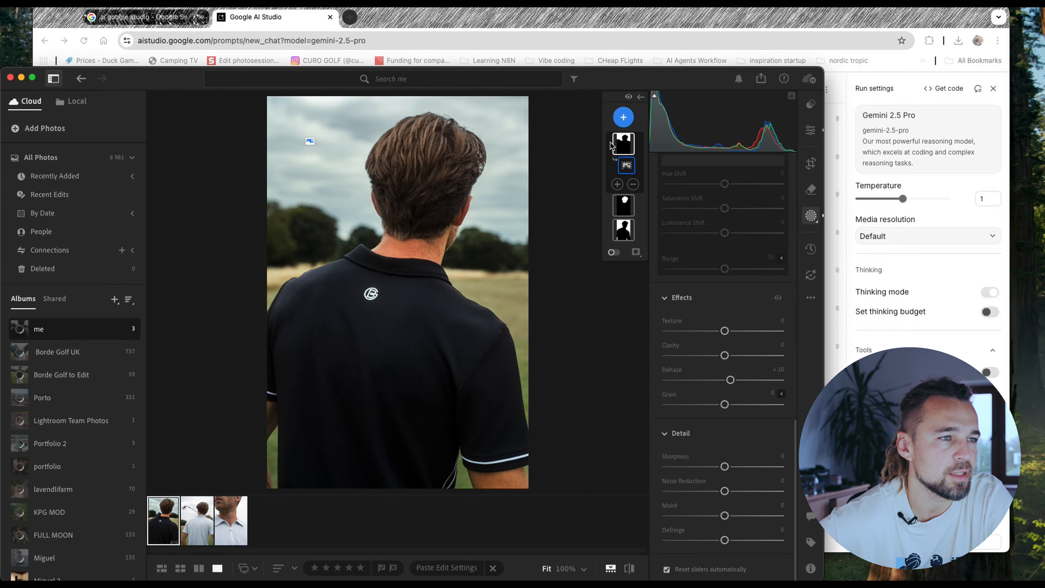
{"action": "left_click", "coordinate": [624, 117]}
{"action": "left_click", "coordinate": [645, 198]}
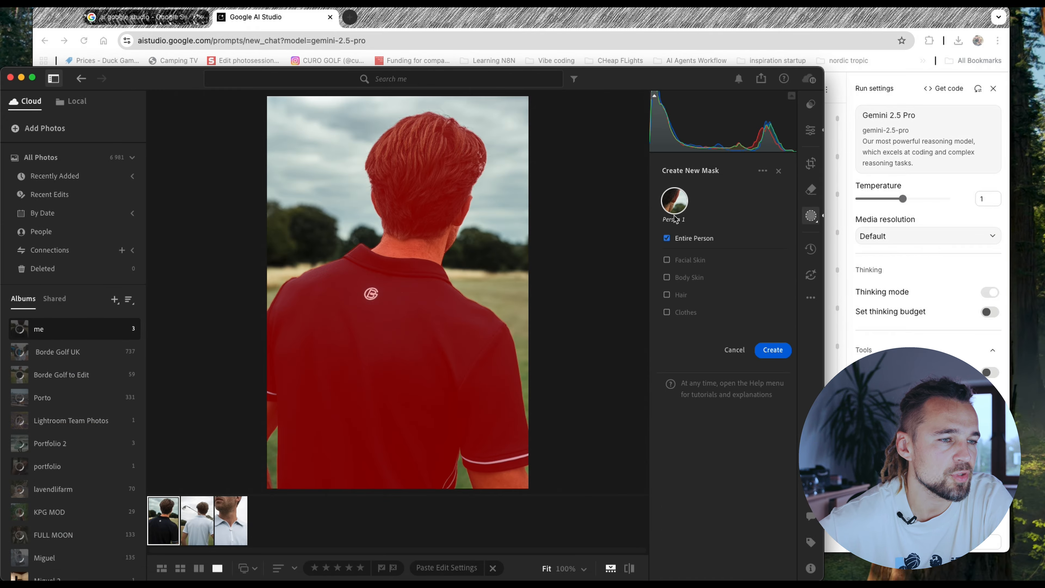
{"action": "left_click", "coordinate": [679, 278]}
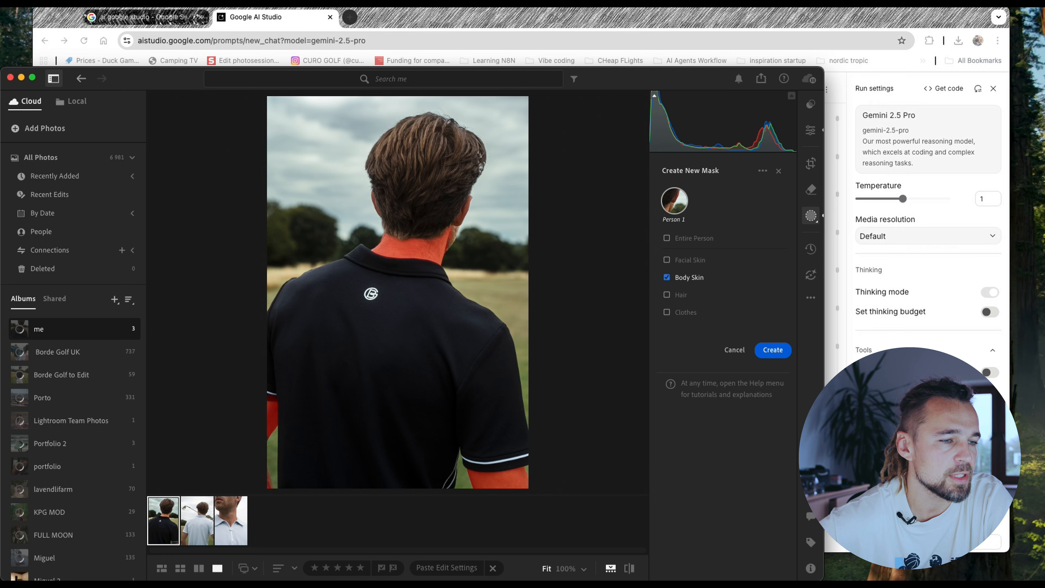
{"action": "left_click", "coordinate": [769, 350]}
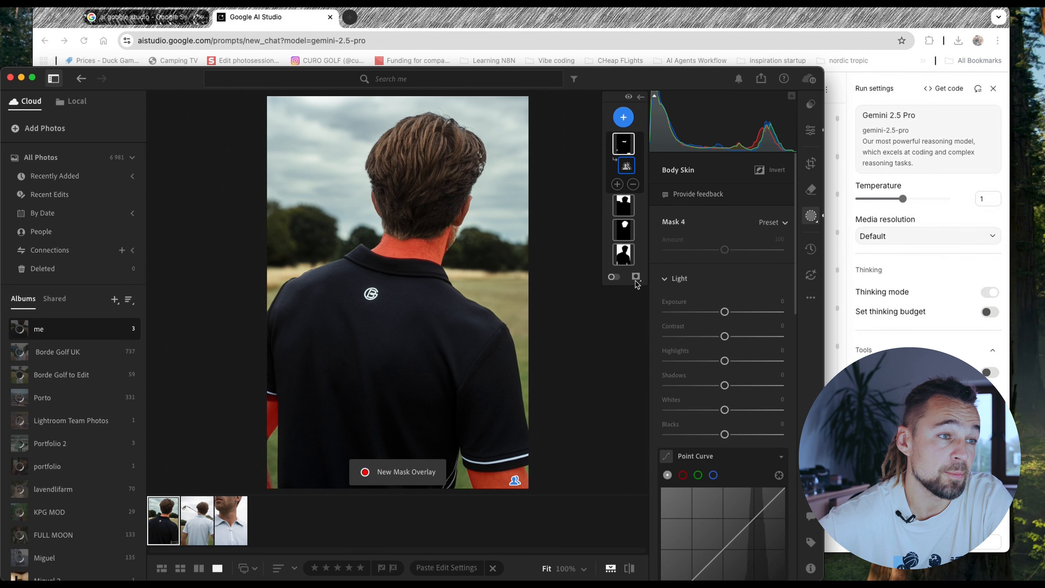
- Subtract both arms from the Body Skin mask with the Brush, leaving only the neck selected
{"action": "left_click", "coordinate": [633, 184]}
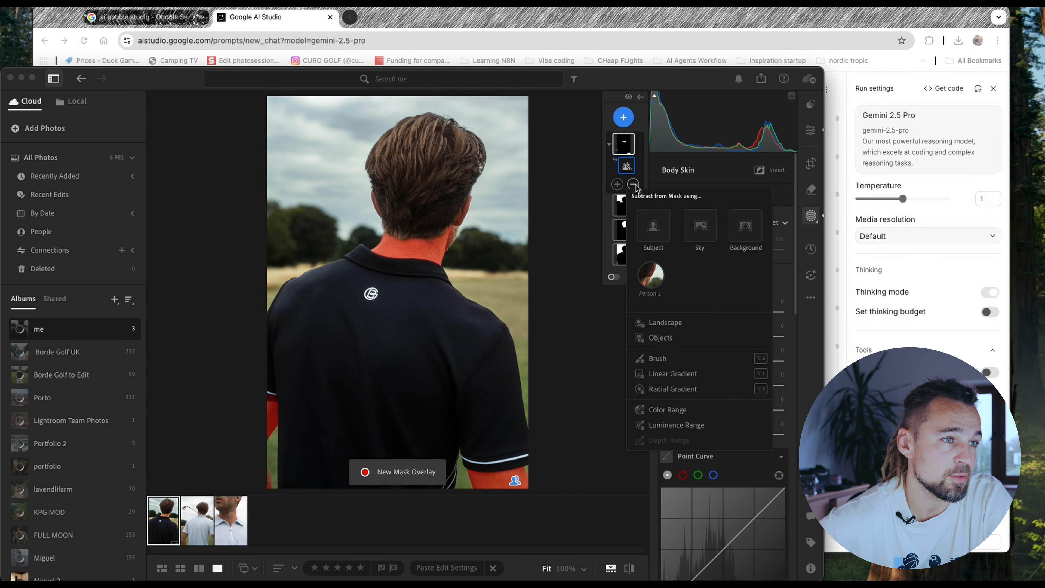
{"action": "left_click", "coordinate": [657, 358]}
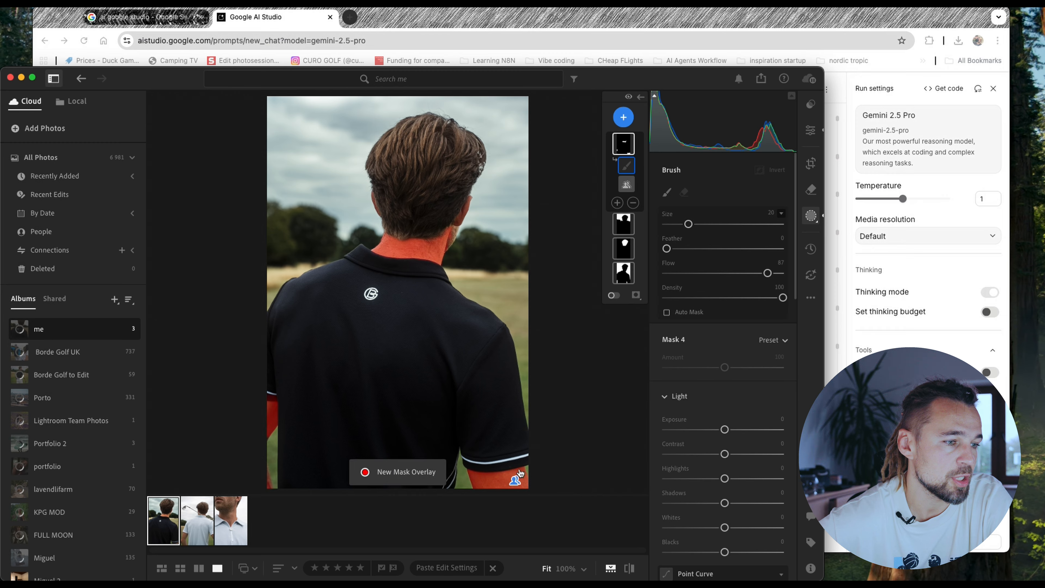
{"action": "mouse_move", "coordinate": [482, 459]}
{"action": "left_mouse_down"}
{"action": "mouse_move", "coordinate": [498, 483]}
{"action": "mouse_move", "coordinate": [498, 475]}
{"action": "mouse_move", "coordinate": [544, 485]}
{"action": "mouse_move", "coordinate": [370, 468]}
{"action": "mouse_move", "coordinate": [198, 355]}
{"action": "left_mouse_up"}
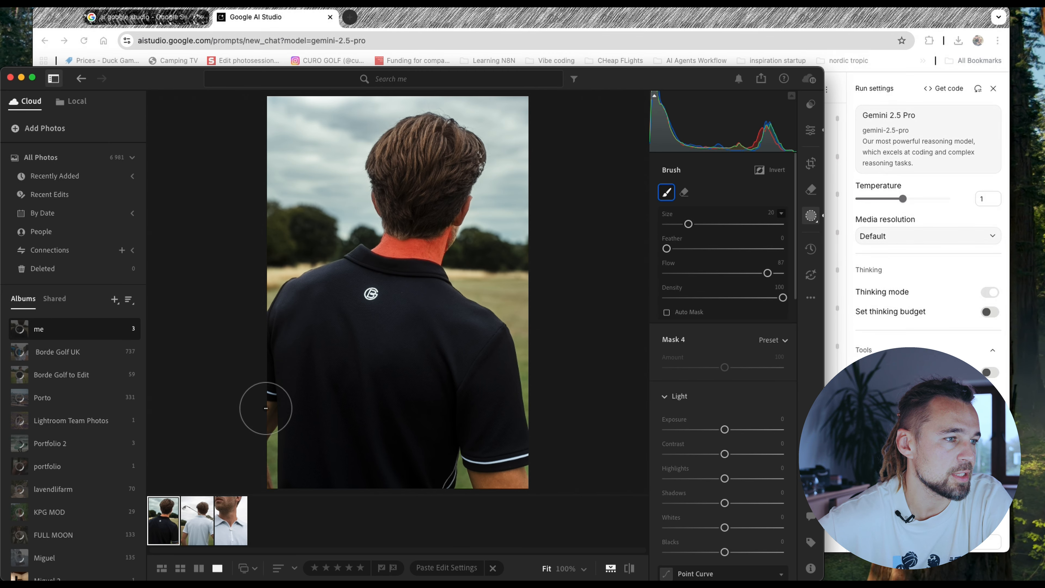
- Finish subtracting the left forearm from the neck skin mask and check Gemini's suggested Tint correction in the browser
{"action": "mouse_move", "coordinate": [269, 440]}
{"action": "left_mouse_down"}
{"action": "mouse_move", "coordinate": [272, 473]}
{"action": "mouse_move", "coordinate": [259, 476]}
{"action": "mouse_move", "coordinate": [291, 487]}
{"action": "left_mouse_up"}
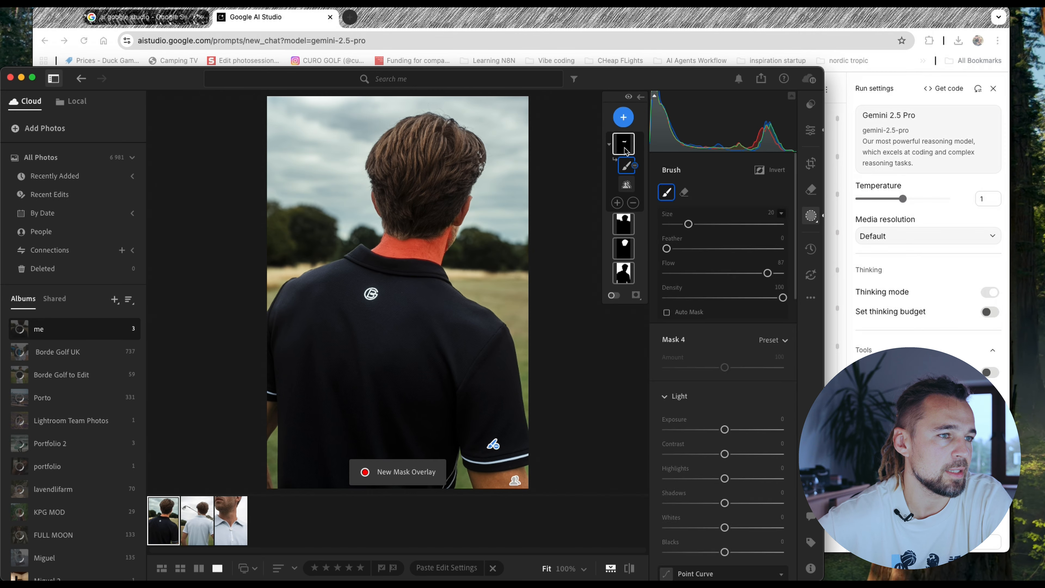
{"action": "key", "text": "super+Tab"}
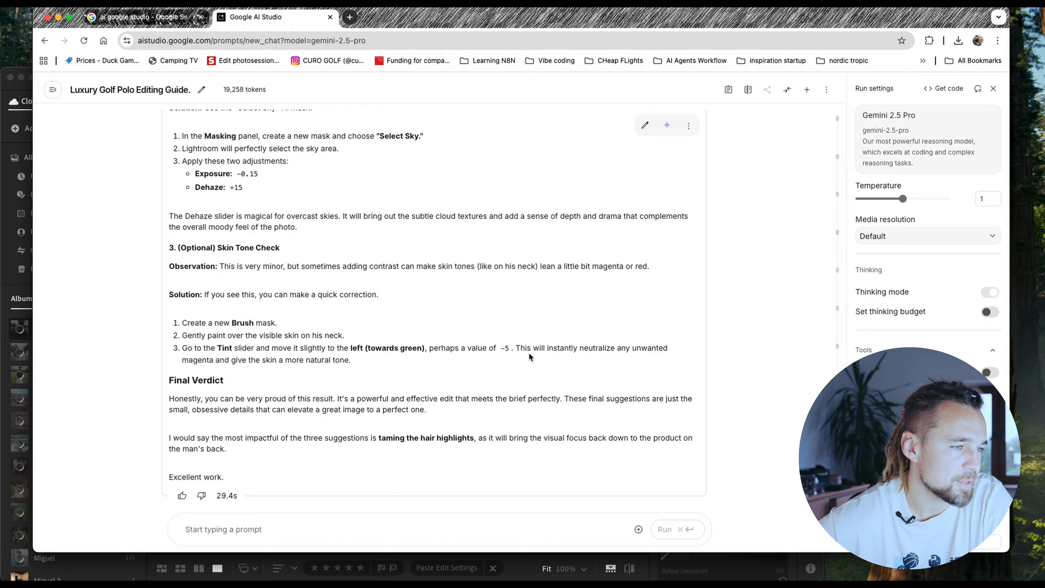
{"action": "key", "text": "super+Tab"}
{"action": "key", "text": "super+Tab"}
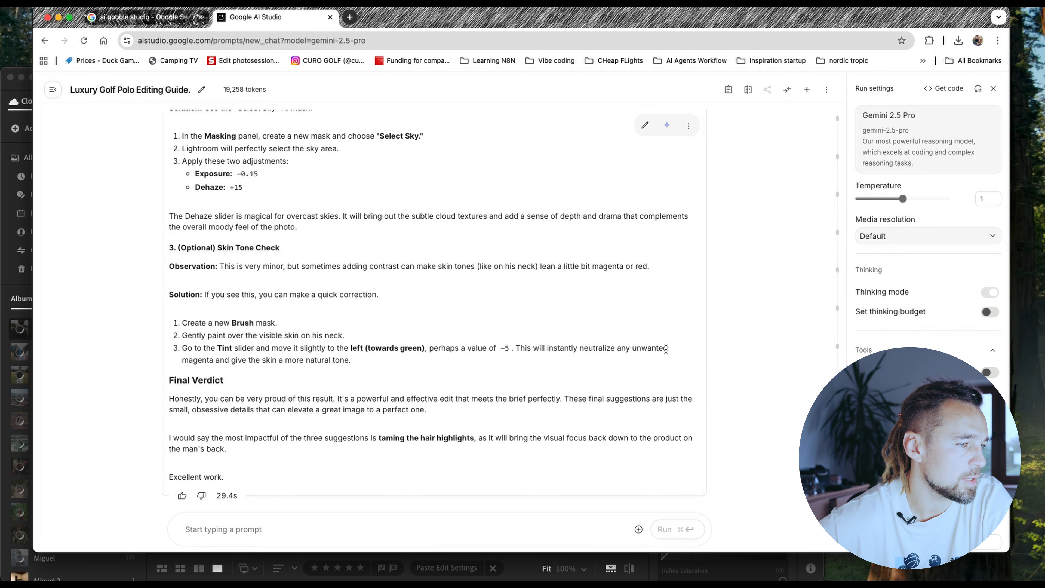
{"action": "key", "text": "super+Tab"}
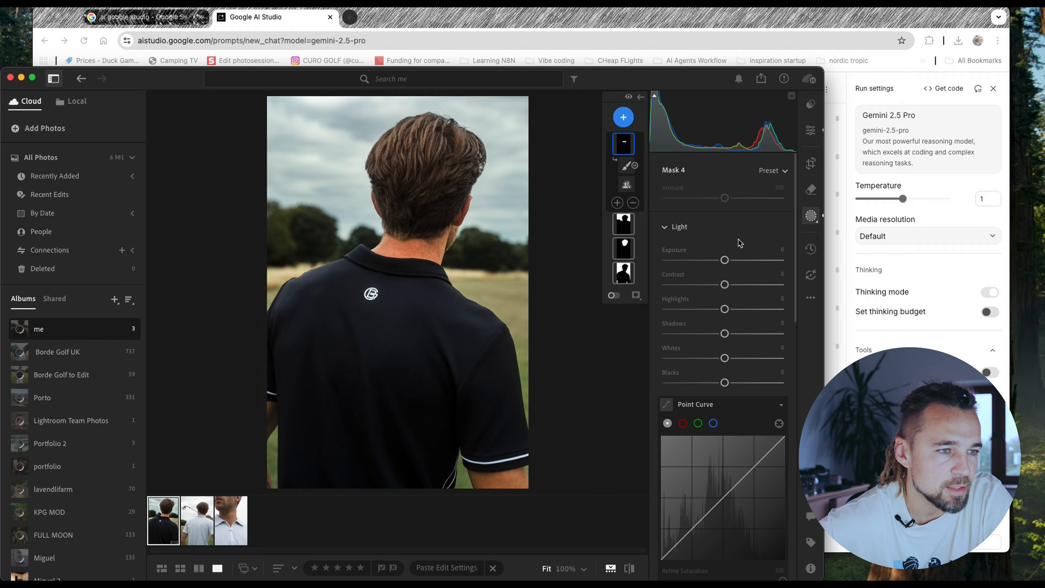
- Lower the neck skin mask's Tint to -4 and cool its Temp to about -11 in Lightroom
{"action": "scroll", "coordinate": [739, 243], "scroll_direction": "down", "scroll_amount": 10}
{"action": "left_click_drag", "start_coordinate": [725, 280], "coordinate": [718, 255]}
{"action": "left_click", "coordinate": [402, 248]}
{"action": "left_click", "coordinate": [491, 235]}
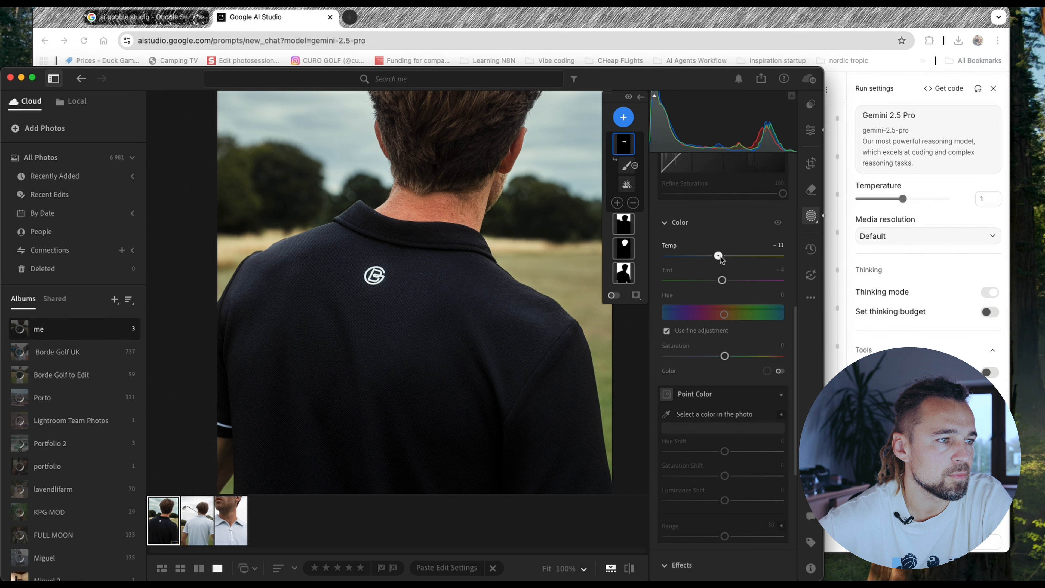
{"action": "left_click_drag", "start_coordinate": [723, 281], "coordinate": [716, 256]}
- Switch to the browser and review Gemini's critique of the sleeve logo and corner icon in the submitted photo
{"action": "key", "text": "super+Tab"}
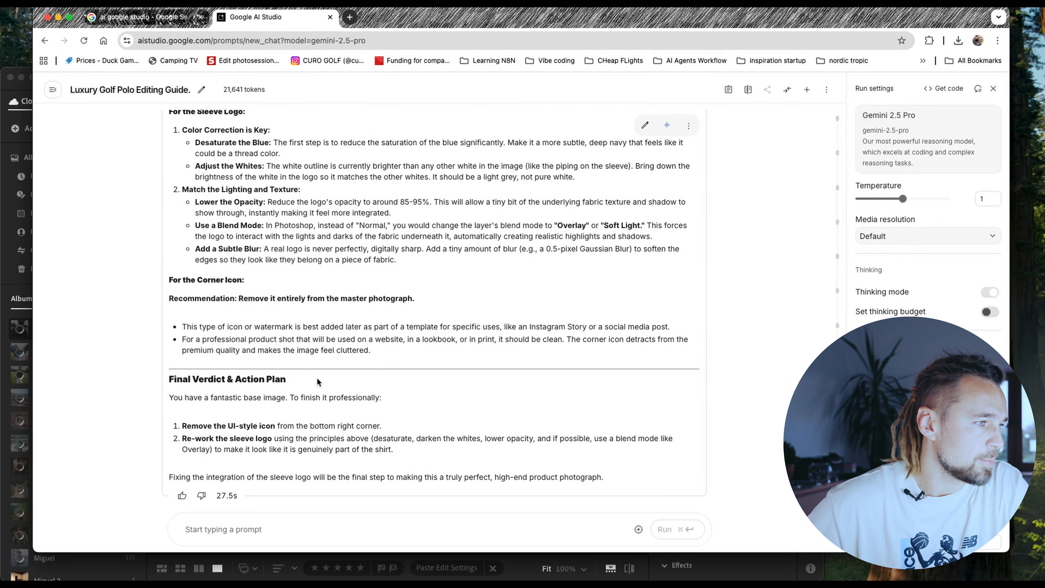
{"action": "scroll", "coordinate": [317, 378], "scroll_direction": "up", "scroll_amount": 5}
{"action": "scroll", "coordinate": [318, 381], "scroll_direction": "up", "scroll_amount": 5}
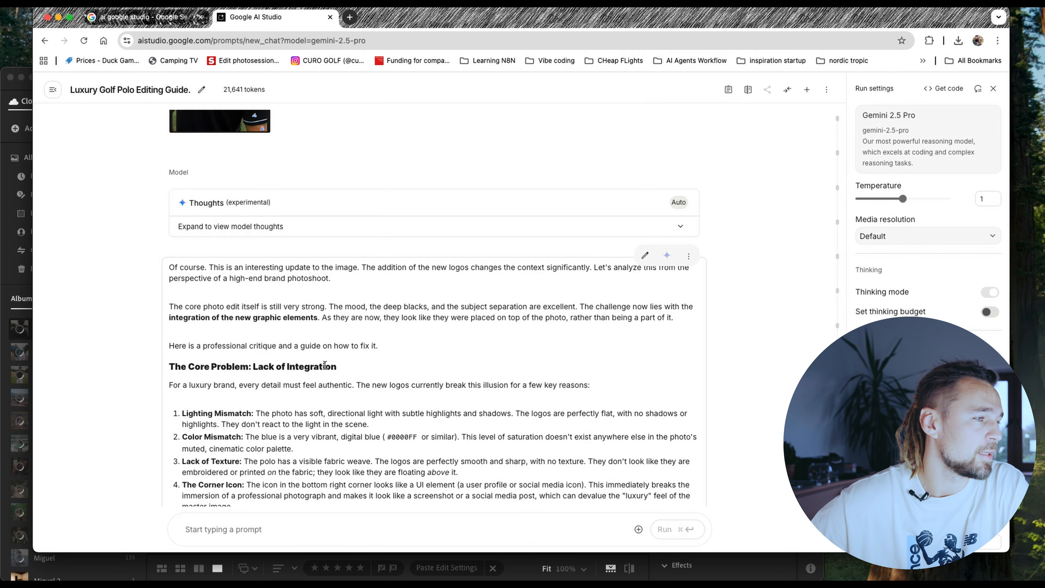
{"action": "scroll", "coordinate": [324, 365], "scroll_direction": "down", "scroll_amount": 3}
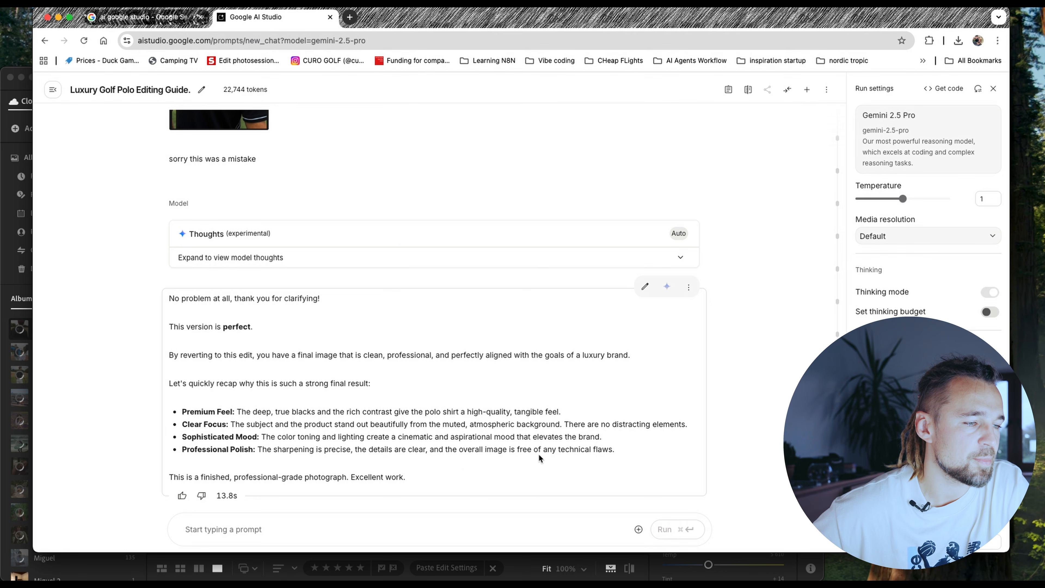
- Switch back to Lightroom, then move its window higher and widen it over the browser
{"action": "mouse_move", "coordinate": [513, 570]}
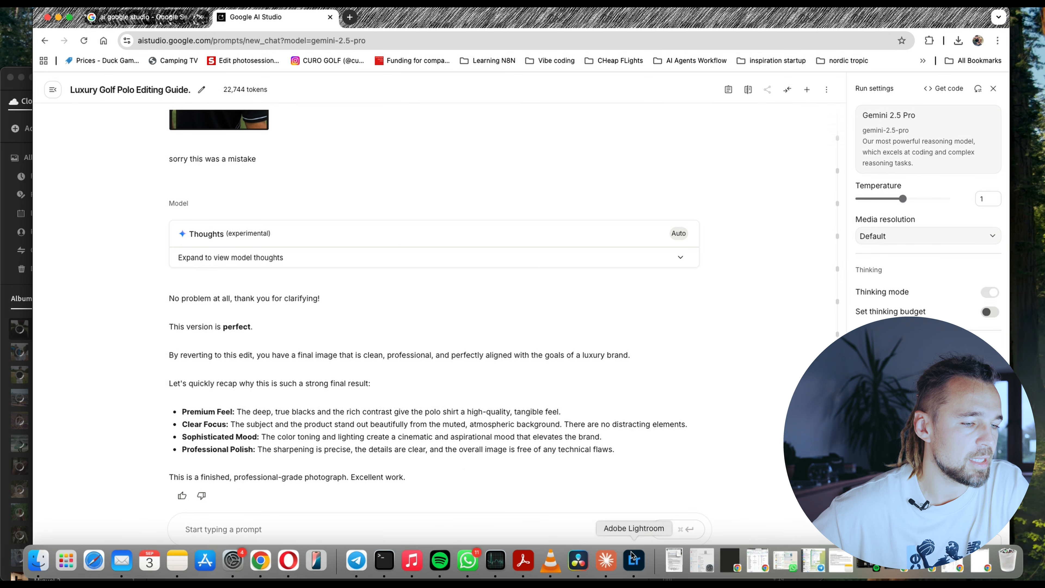
{"action": "left_click", "coordinate": [634, 560]}
{"action": "left_click_drag", "start_coordinate": [2, 108], "coordinate": [379, 158]}
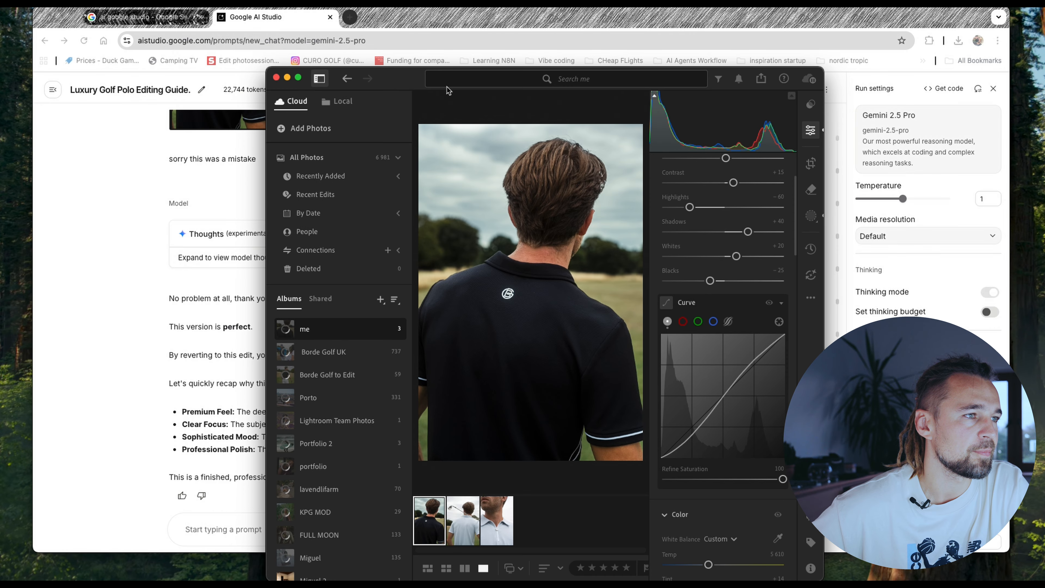
{"action": "left_click_drag", "start_coordinate": [408, 88], "coordinate": [370, 47]}
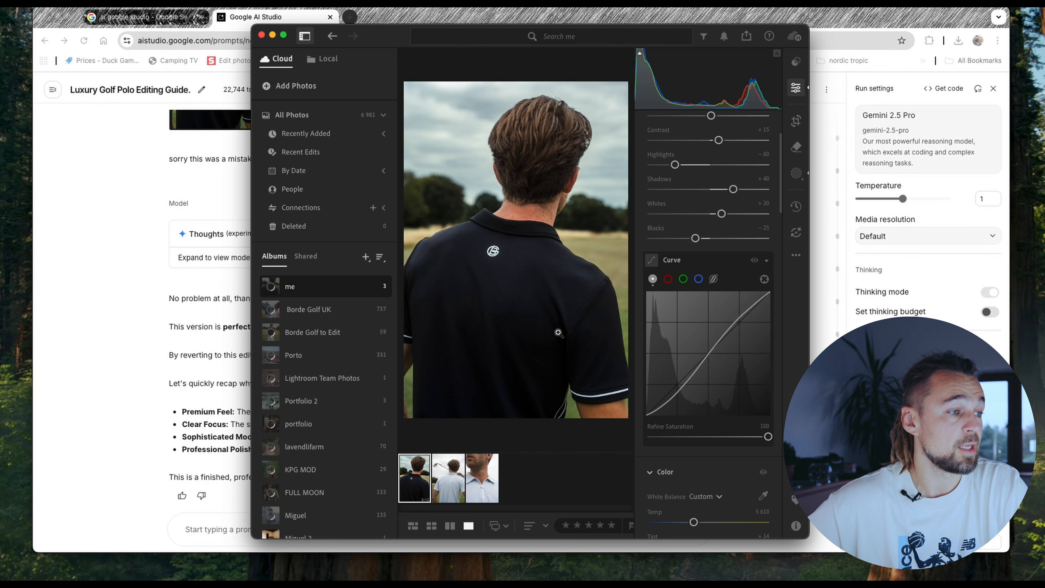
{"action": "left_click_drag", "start_coordinate": [251, 278], "coordinate": [79, 266]}
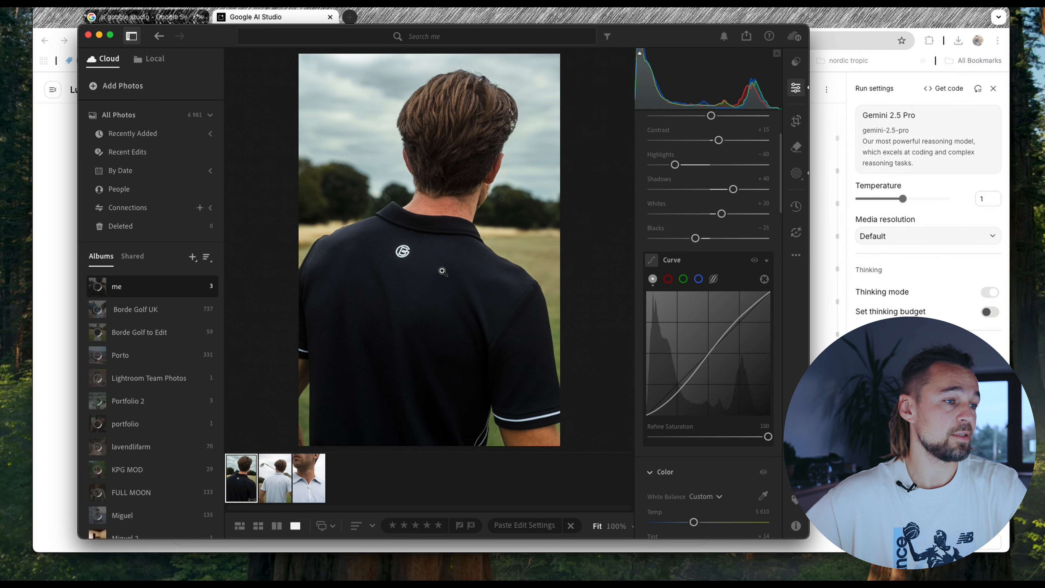
- Zoom in on the shirt logo and remove the white speck just above it with the Heal tool at size 10
{"action": "left_click", "coordinate": [416, 259]}
{"action": "left_click_drag", "start_coordinate": [379, 230], "coordinate": [489, 374]}
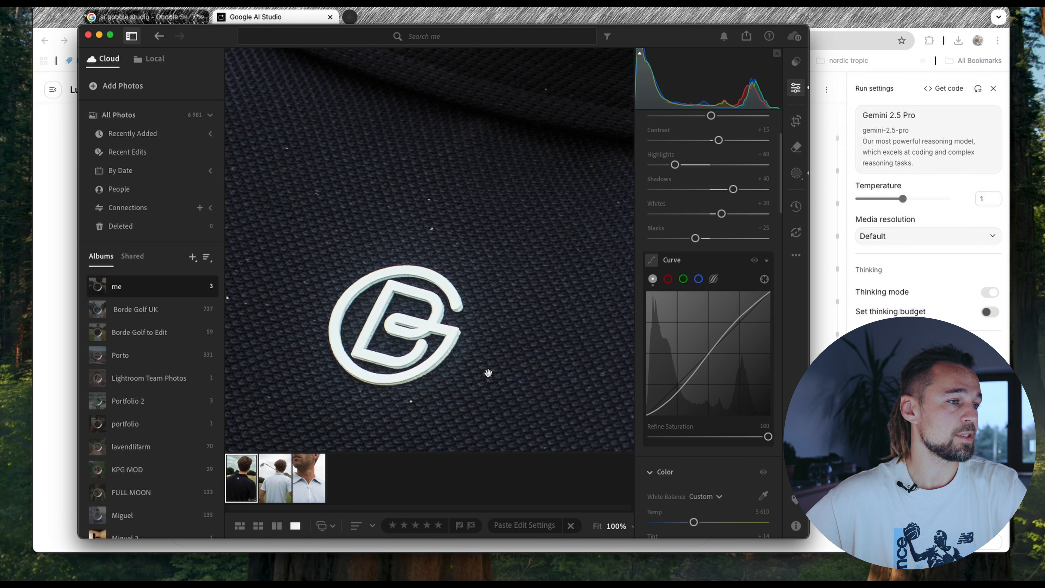
{"action": "left_click", "coordinate": [440, 344]}
{"action": "left_click", "coordinate": [403, 252]}
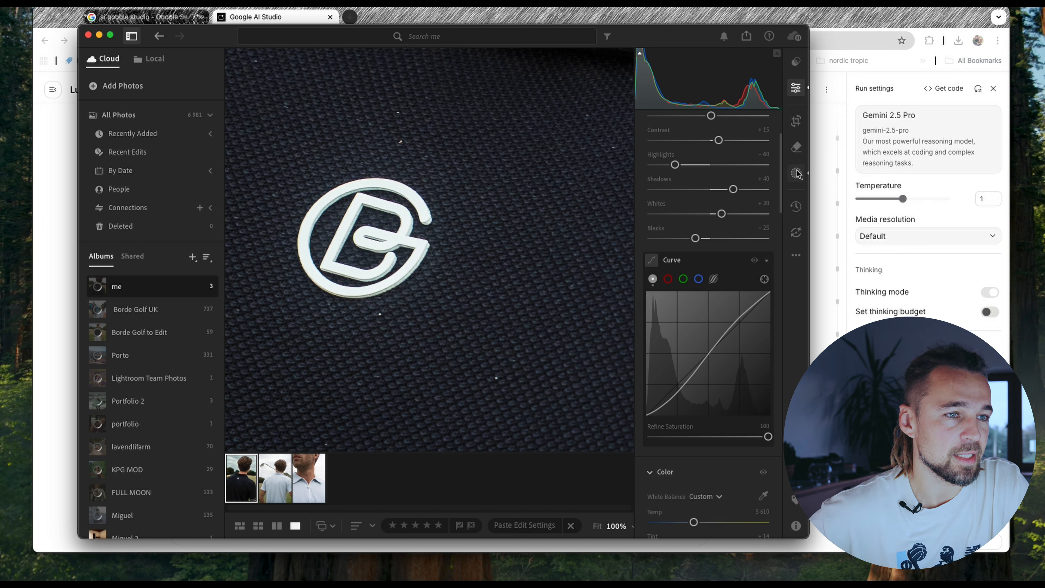
{"action": "left_click", "coordinate": [796, 147]}
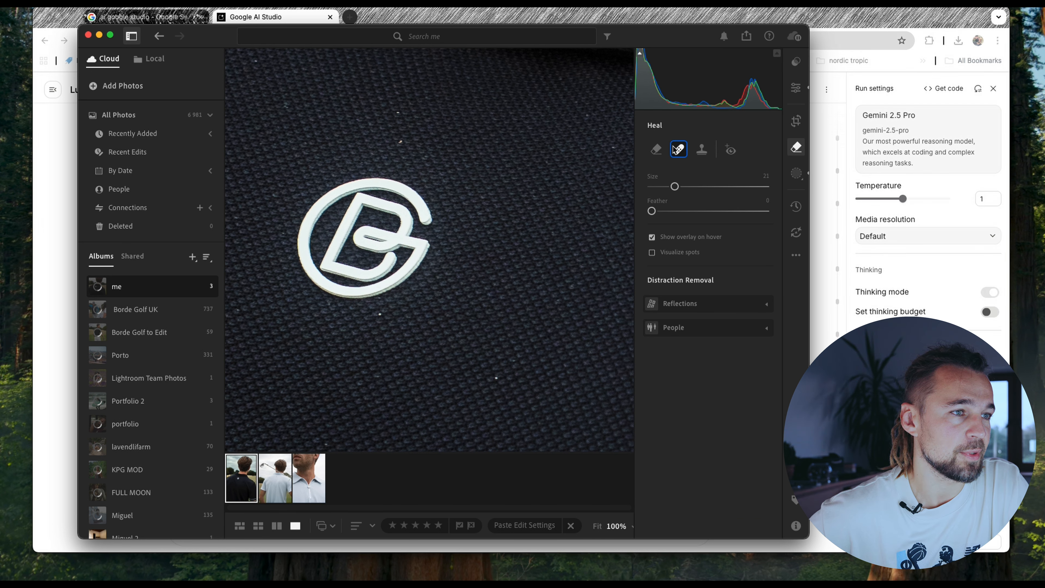
{"action": "key", "text": "["}
- Heal the remaining specks around the shirt logo at brush size 6, then return to the Edit settings with the whole photo in view
{"action": "key", "text": "["}
{"action": "key", "text": "["}
{"action": "key", "text": "["}
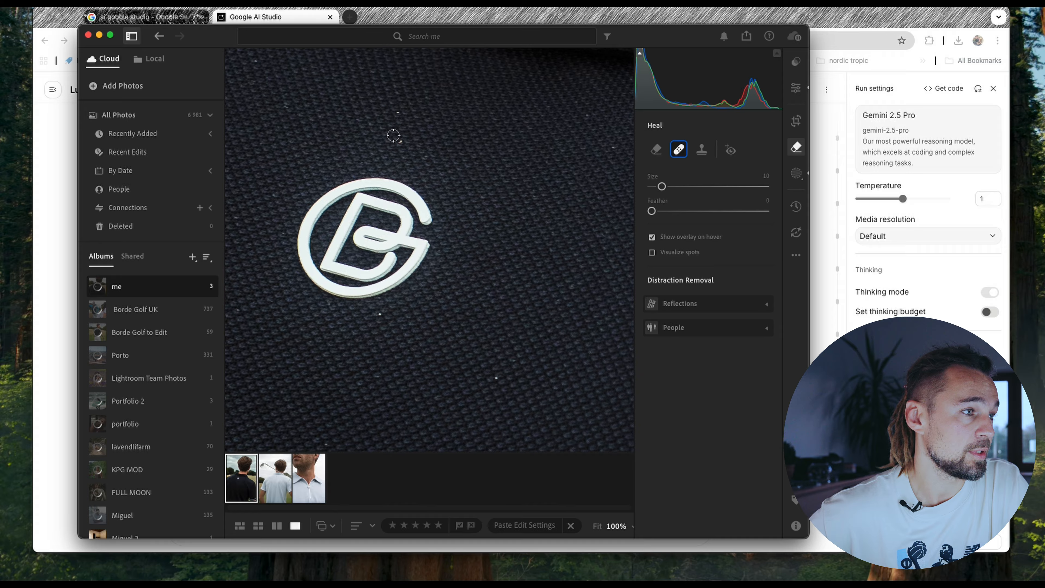
{"action": "left_click", "coordinate": [399, 142]}
{"action": "key", "text": "["}
{"action": "key", "text": "["}
{"action": "key", "text": "["}
{"action": "left_click", "coordinate": [379, 314]}
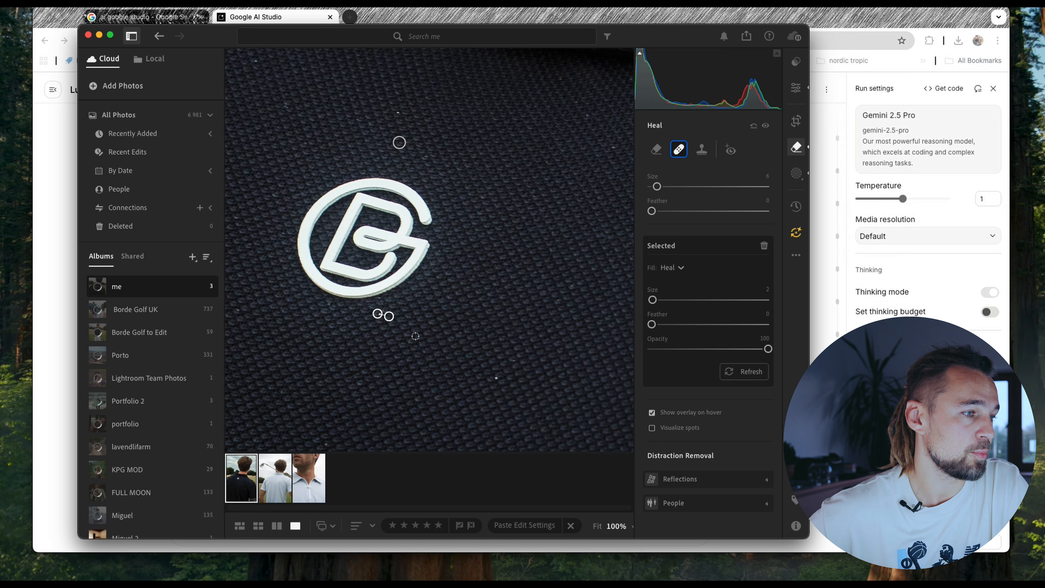
{"action": "left_click", "coordinate": [495, 378]}
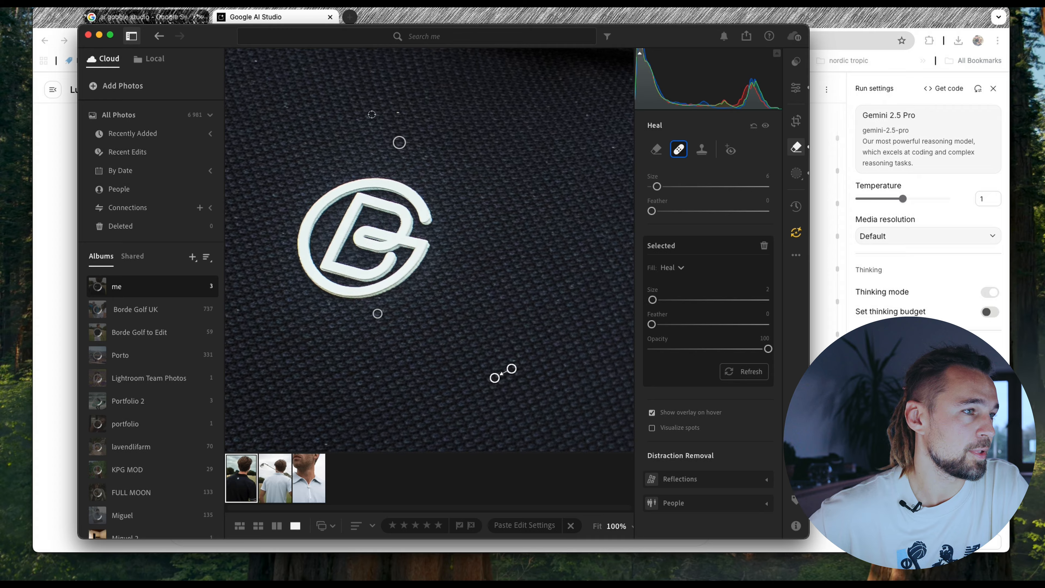
{"action": "left_click", "coordinate": [254, 61]}
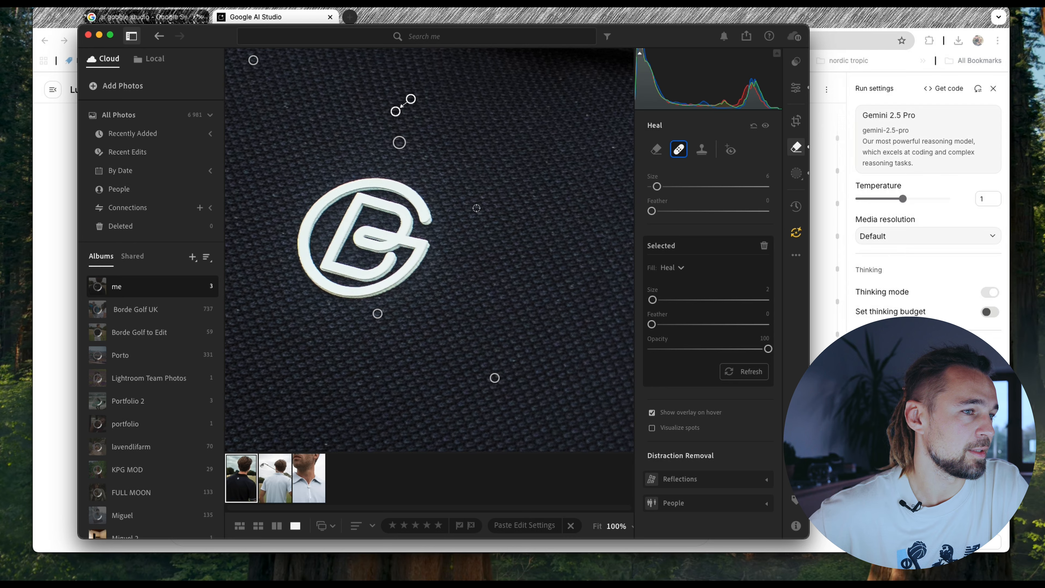
{"action": "left_click", "coordinate": [796, 88]}
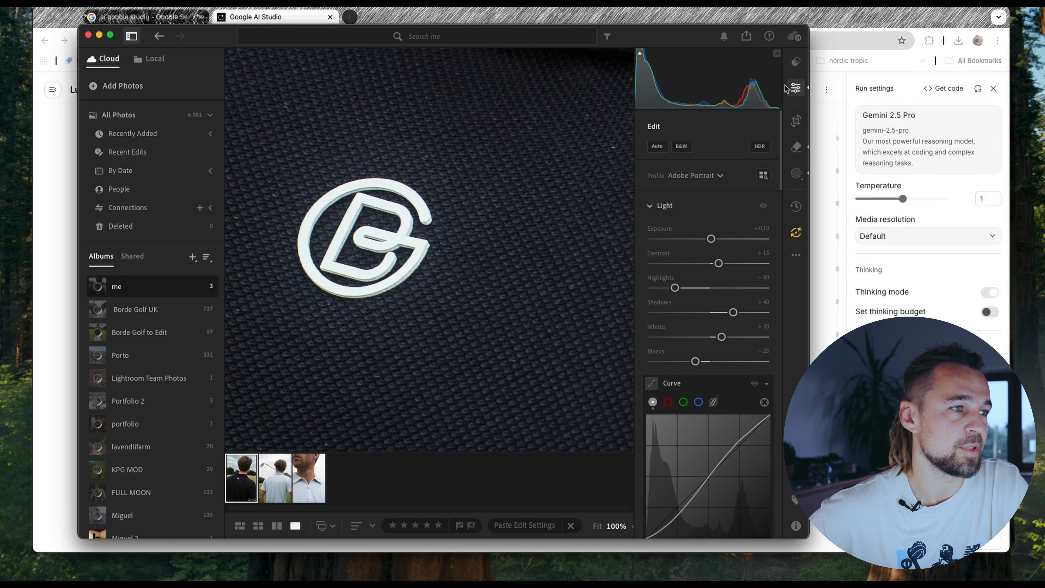
{"action": "left_click", "coordinate": [532, 191]}
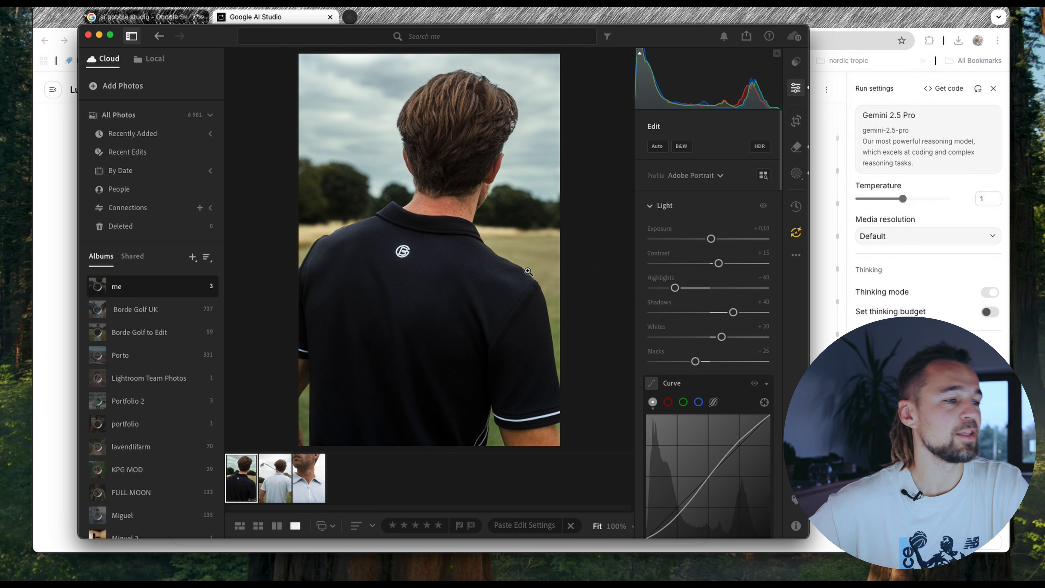